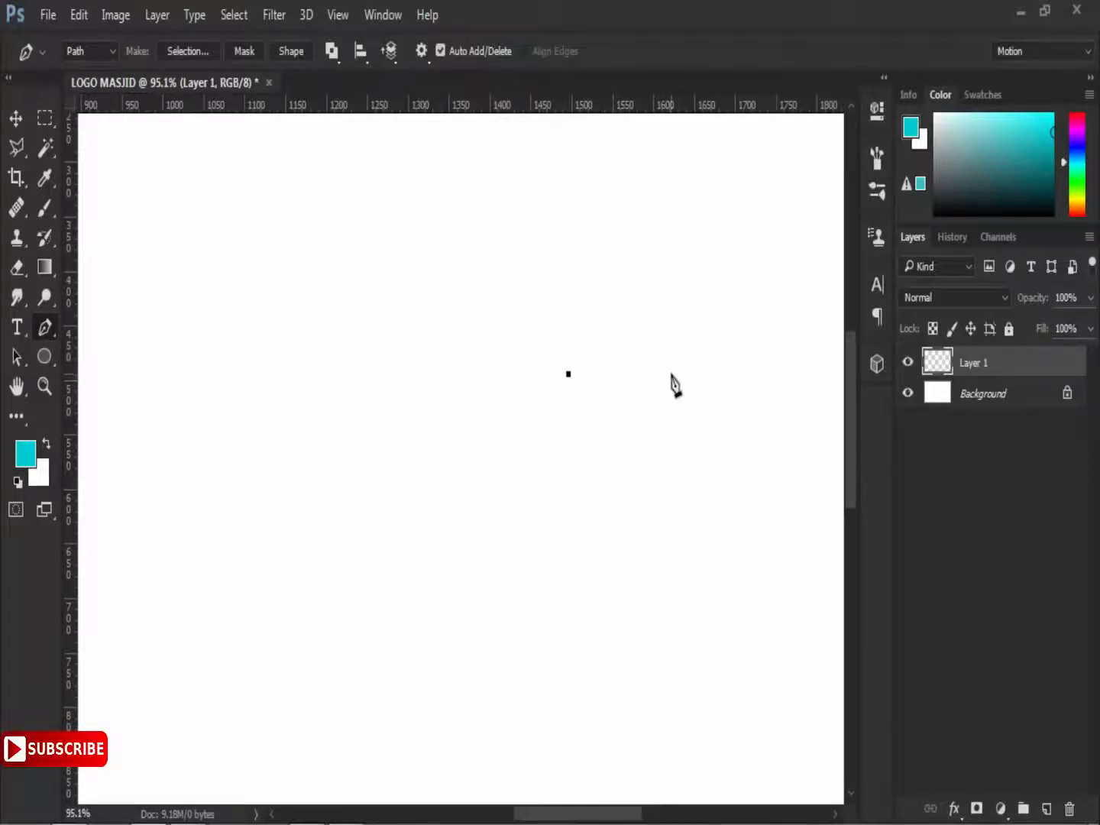
- Draw a page outline's curved top edge and straight vertical outer side with the Pen tool, keeping sharp corner points
drag(693, 393, 717, 409)
key(alt)
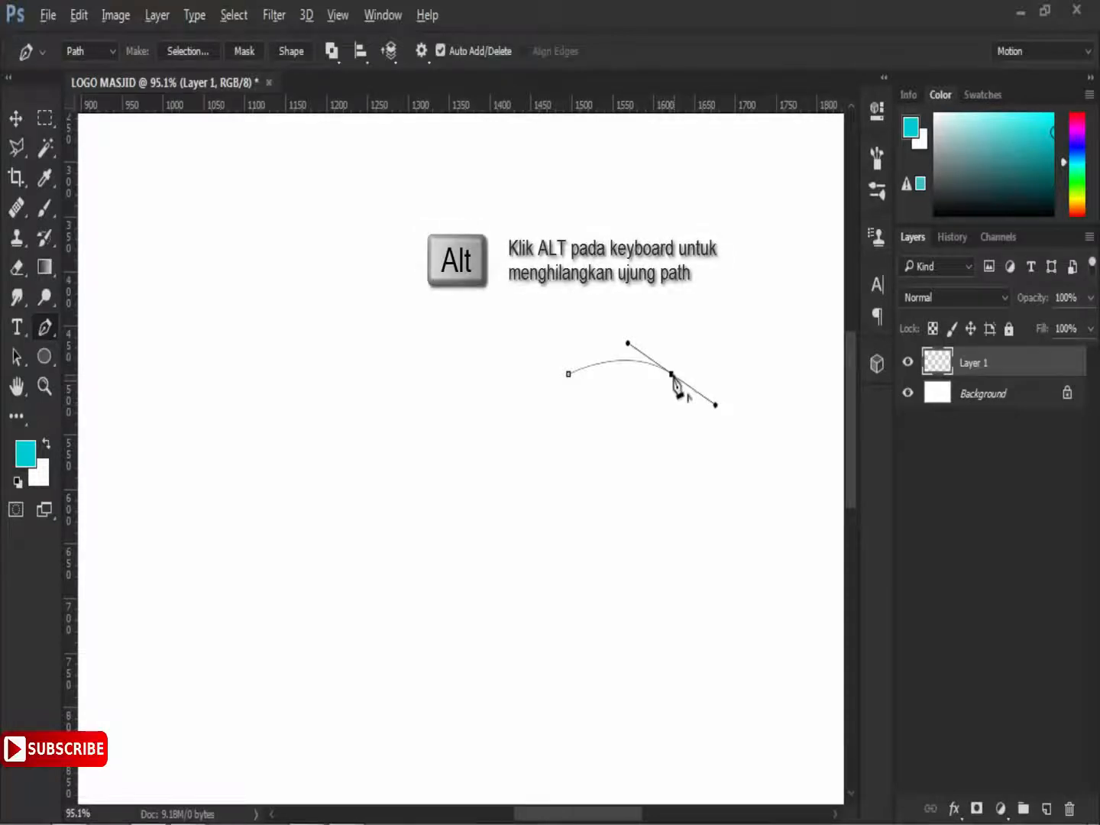
click(670, 567)
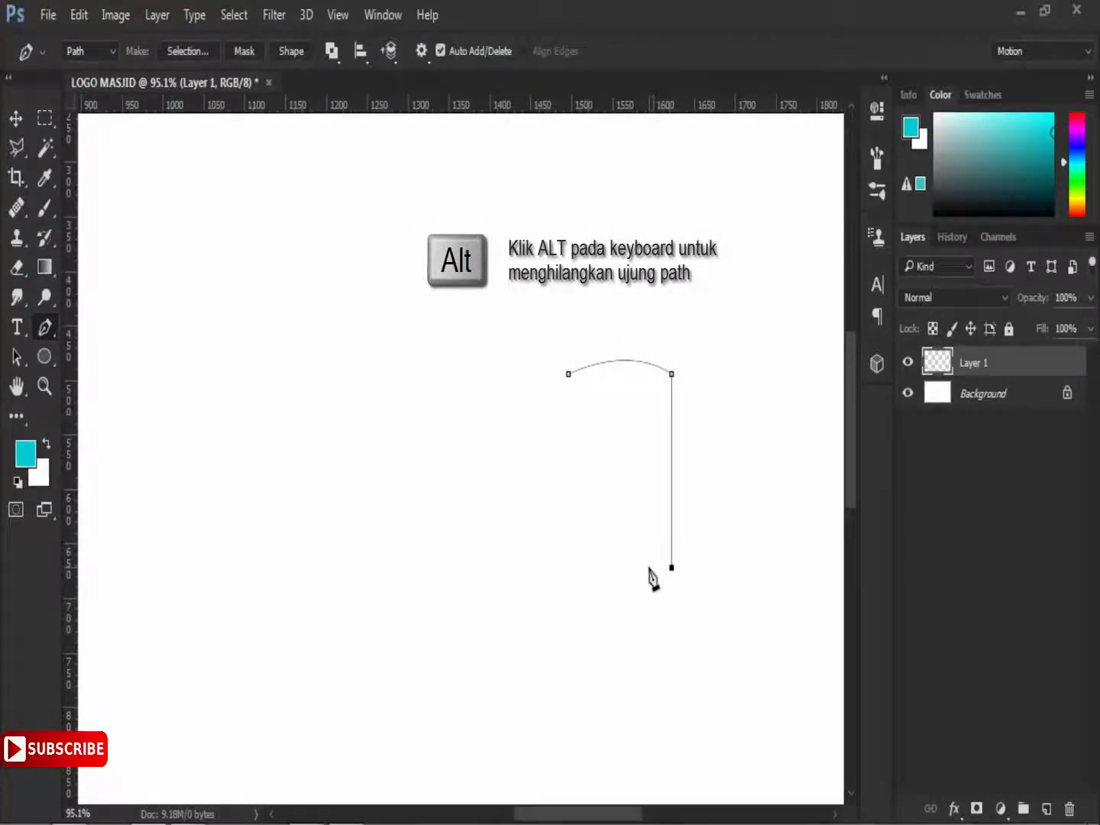
alt+click(649, 568)
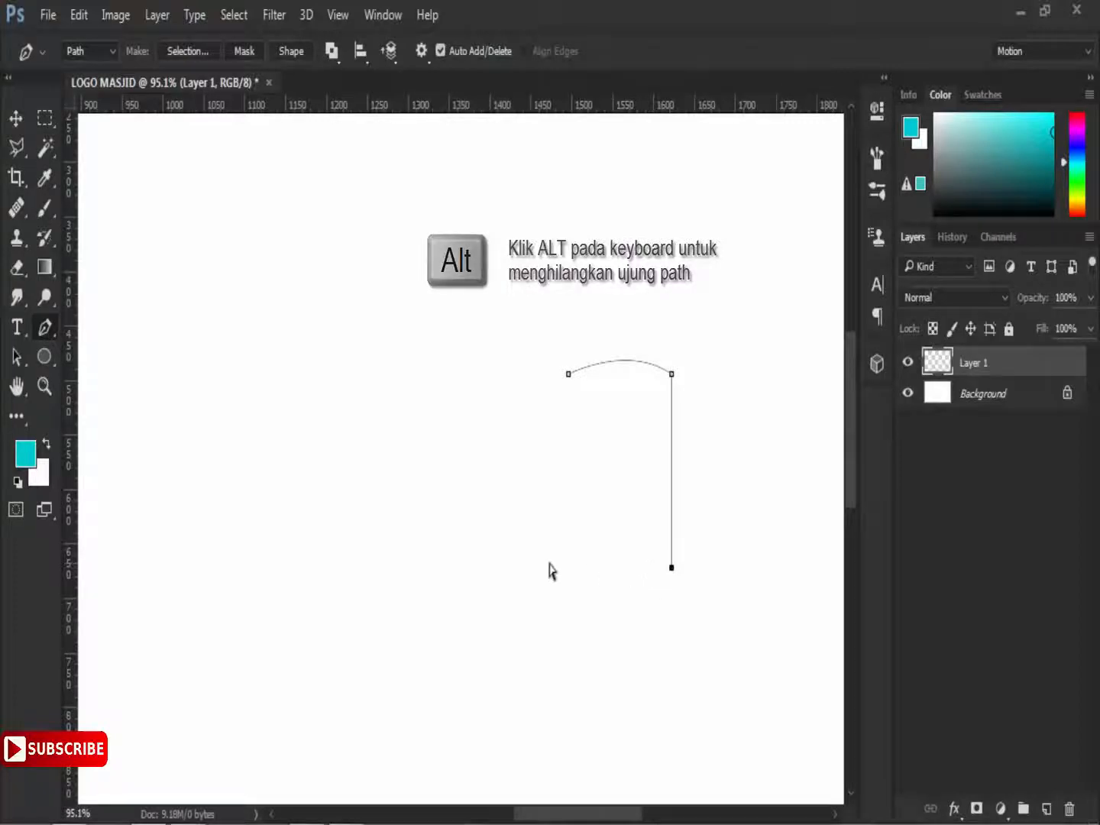
- Add two arched lower curves meeting at a sharp tip, run up the inner side, and close the page path at its start
drag(413, 585, 285, 695)
alt+click(414, 584)
drag(648, 522, 815, 579)
alt+click(648, 523)
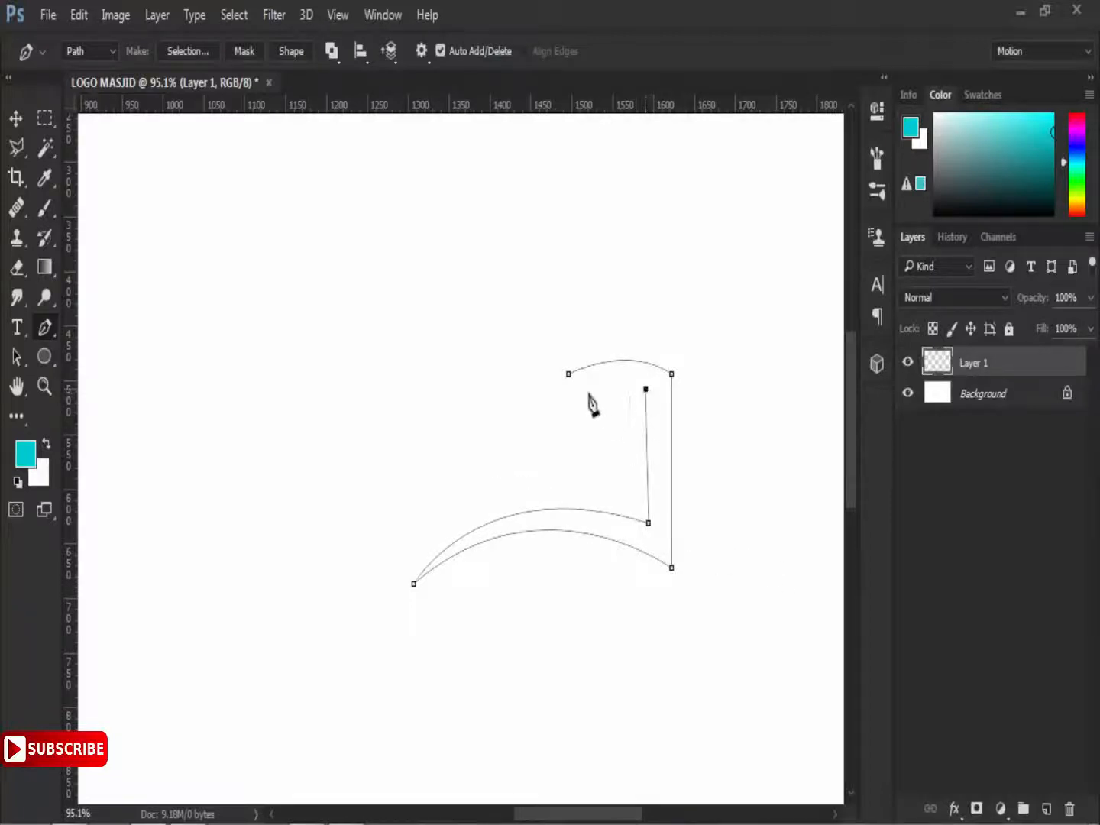
drag(505, 373, 503, 384)
scroll(512, 390, down, 3)
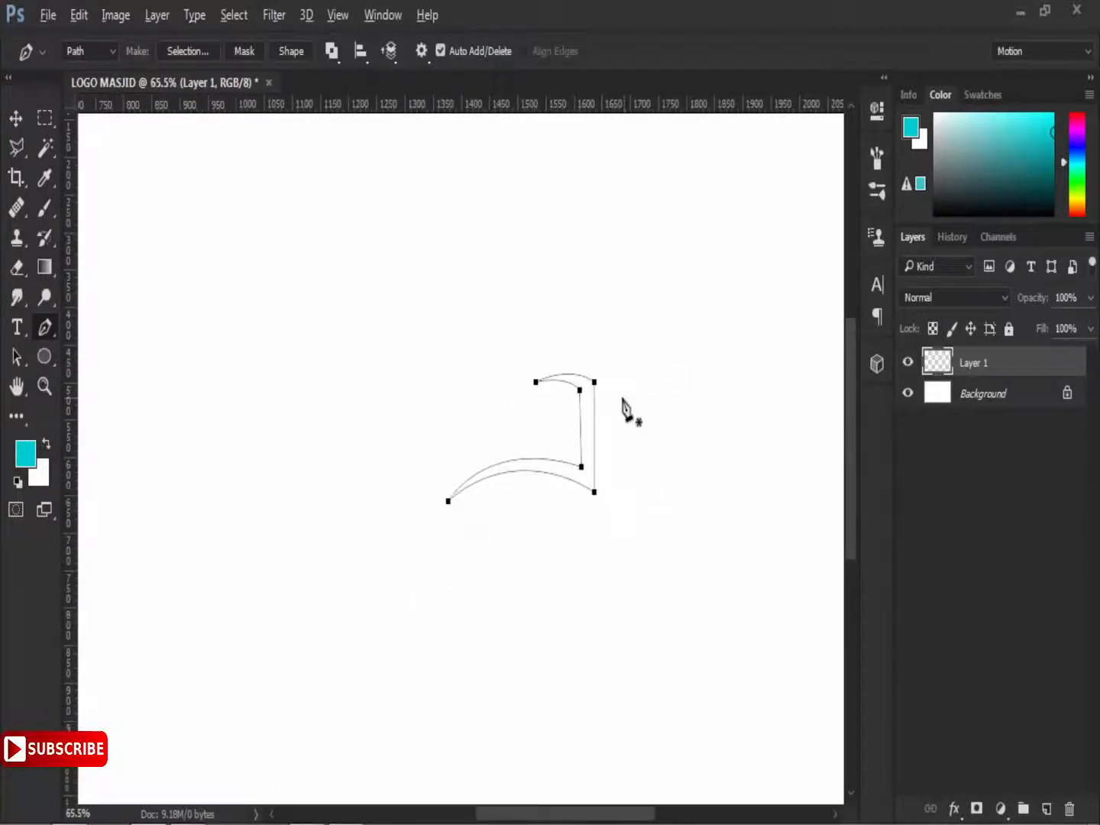
- Undo the closing curve and slanted inner side, and redraw them with an exactly vertical inner side and a curved closing edge
scroll(622, 402, up, 4)
key(ctrl+z)
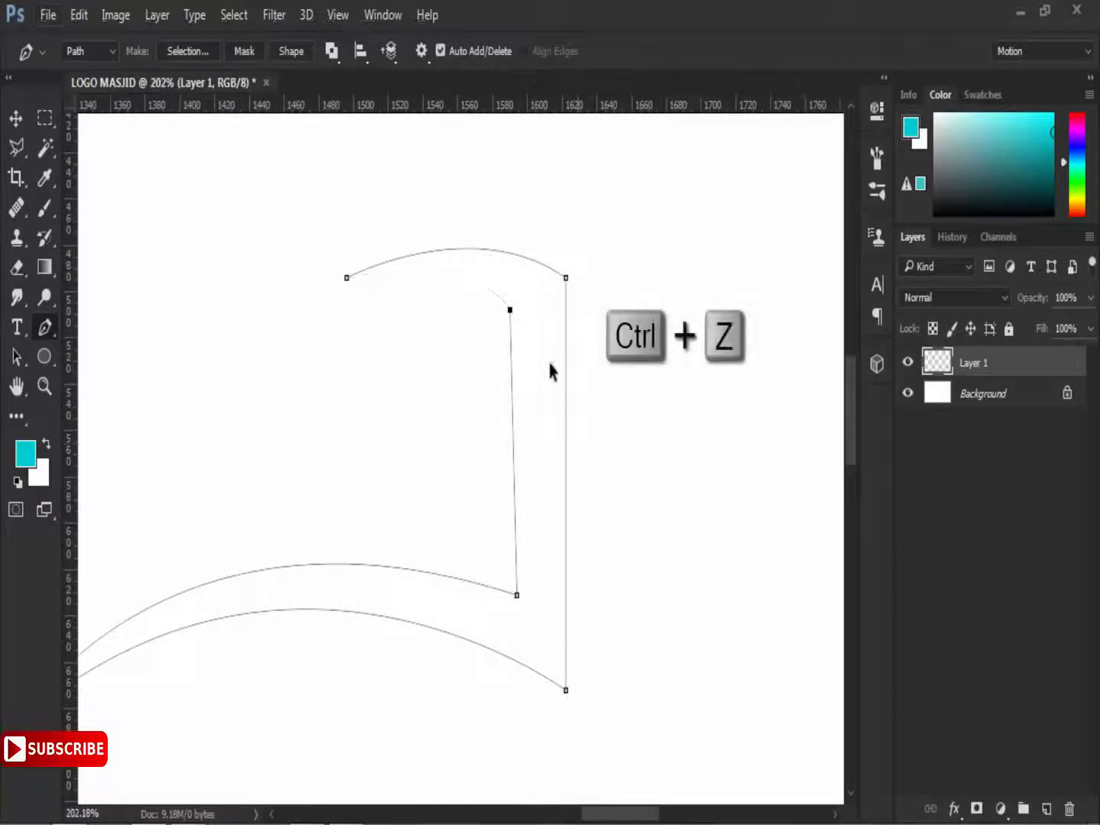
key(ctrl+z)
shift+click(518, 306)
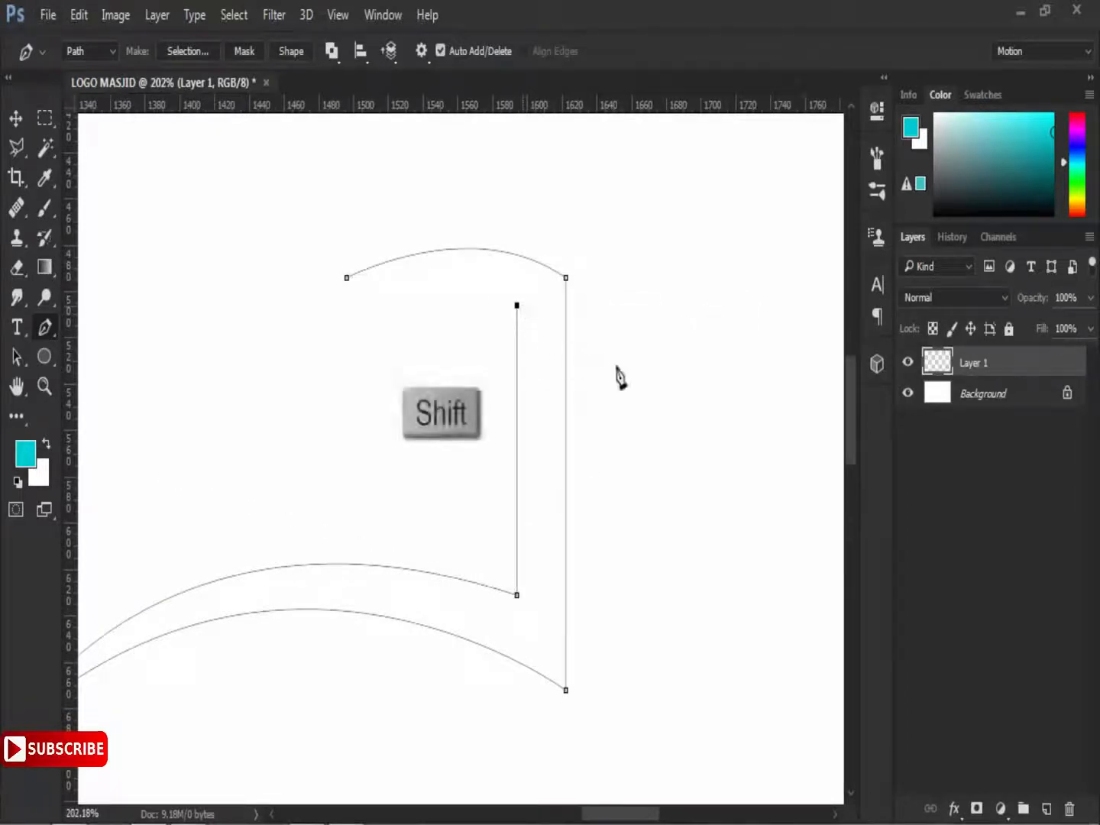
drag(346, 278, 213, 313)
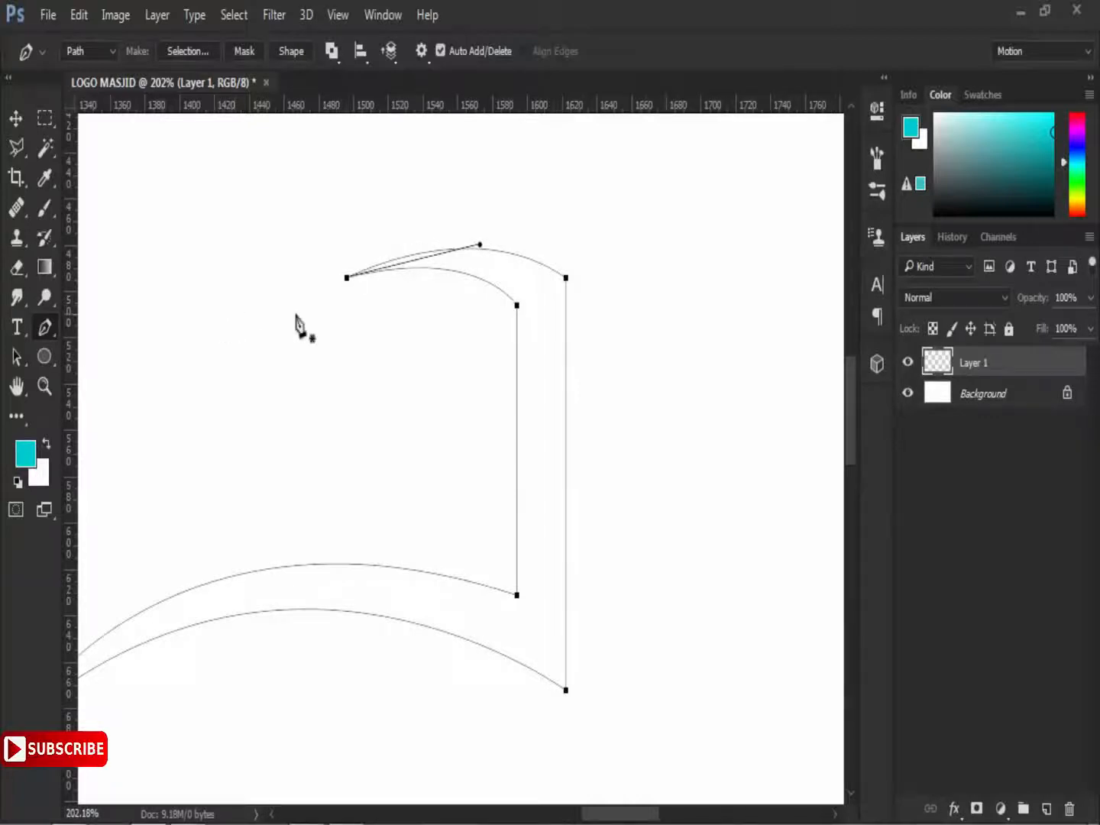
- Fill the closed page path with black in Normal mode at 100% opacity
scroll(442, 373, down, 10)
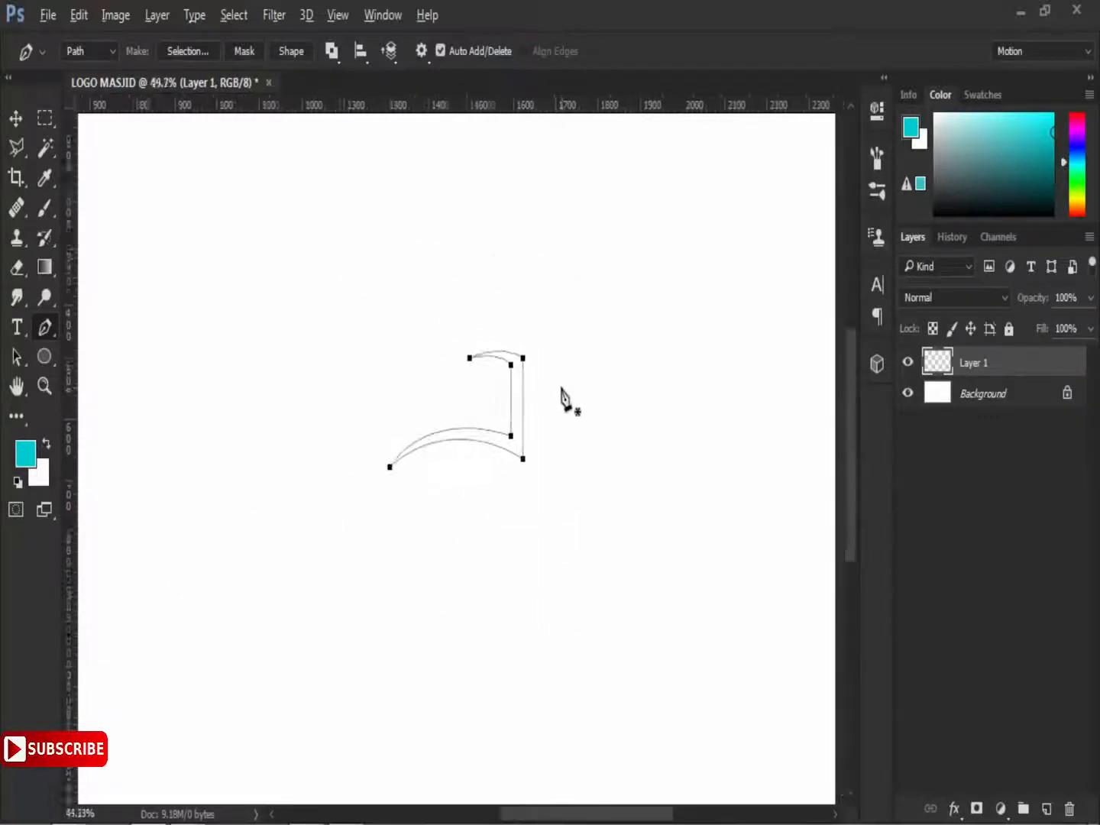
scroll(565, 398, down, 3)
right_click(360, 310)
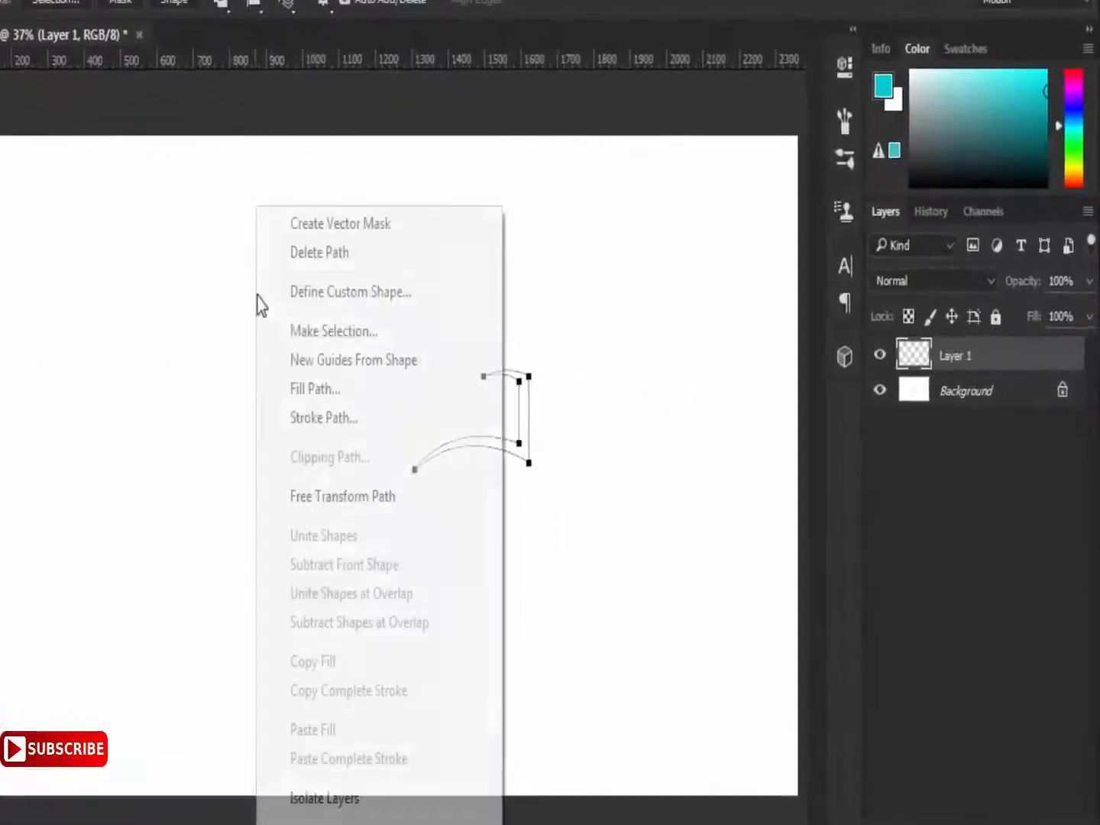
click(313, 389)
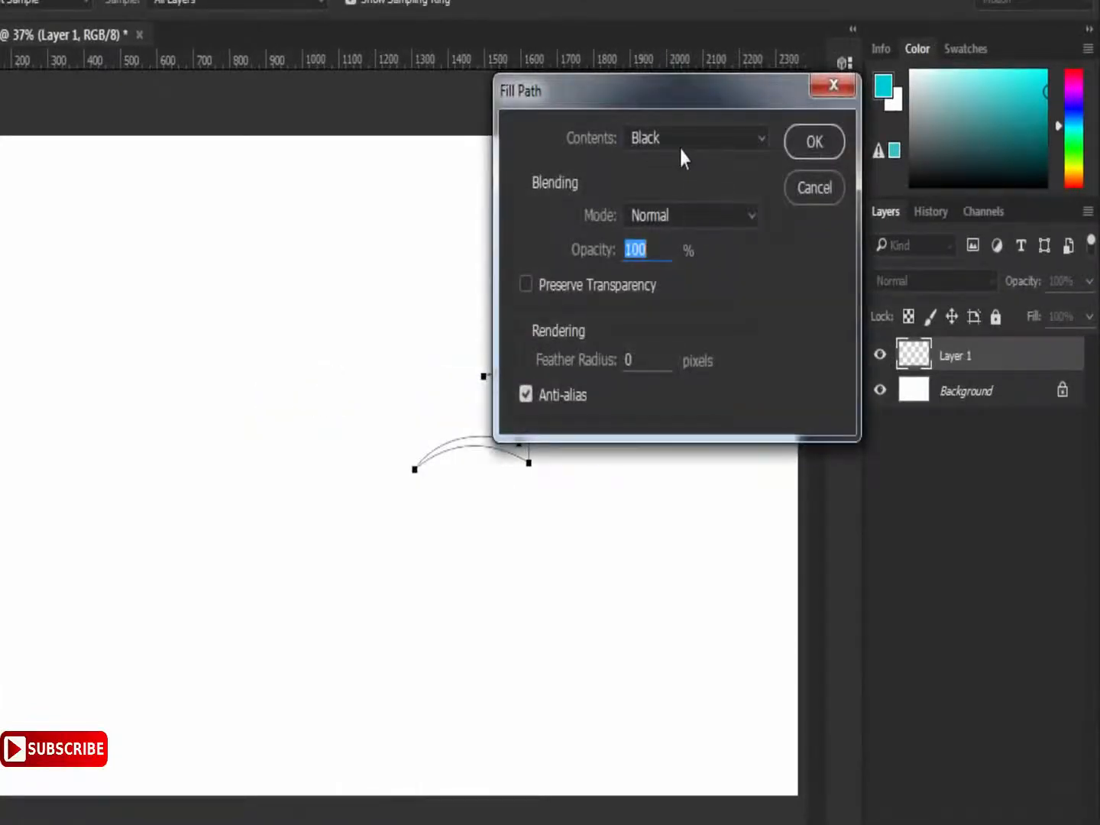
click(682, 145)
click(690, 310)
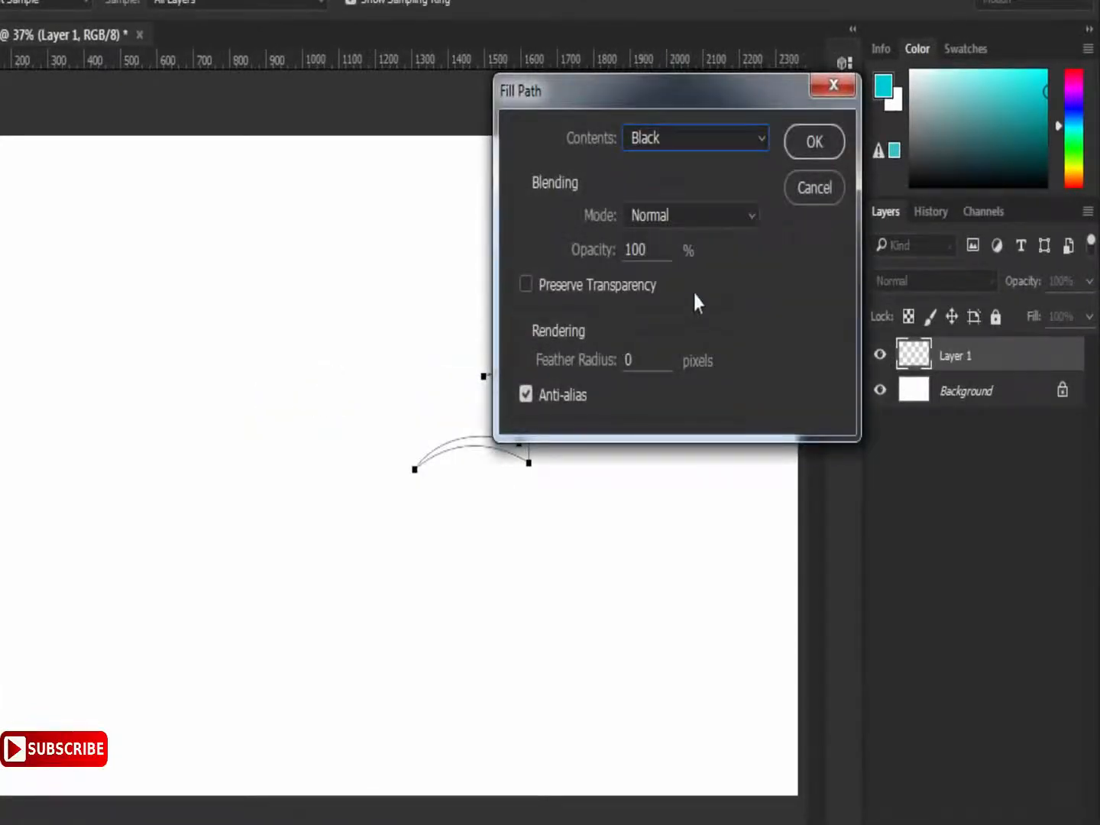
click(812, 142)
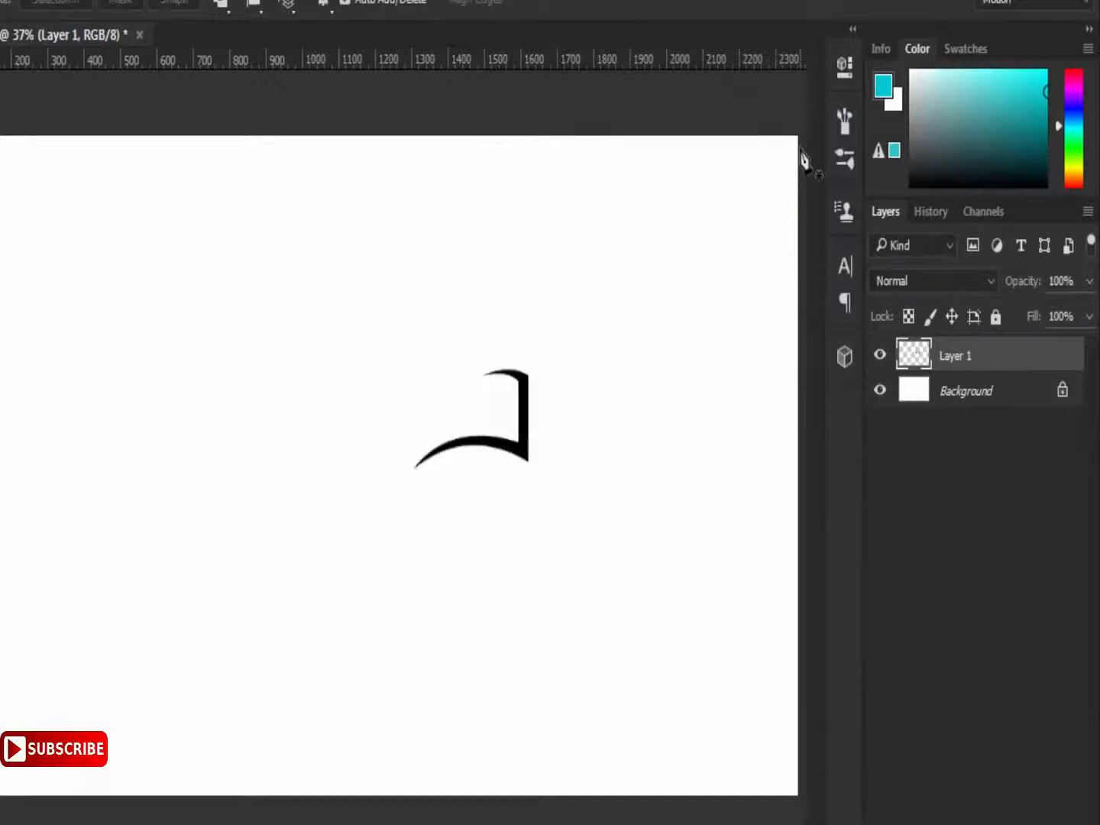
- Duplicate Layer 1, which holds the filled page shape, keeping the default copy name
right_click(1037, 367)
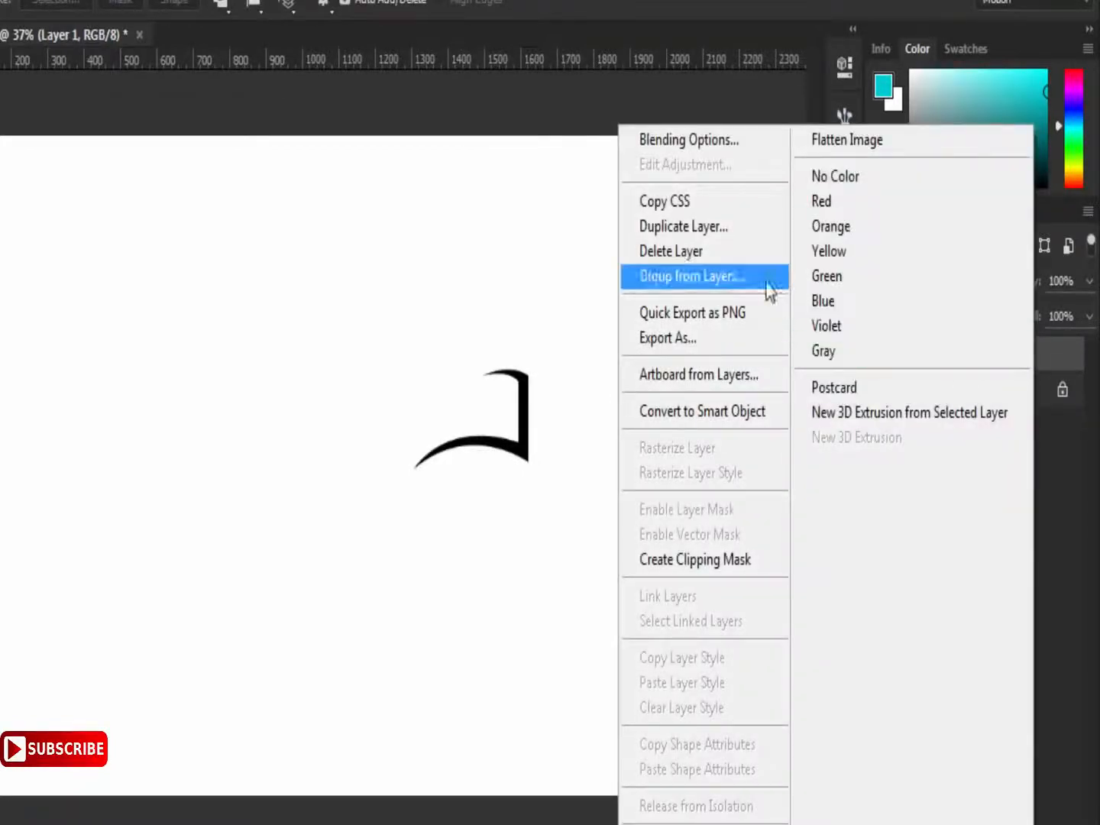
click(720, 229)
click(658, 233)
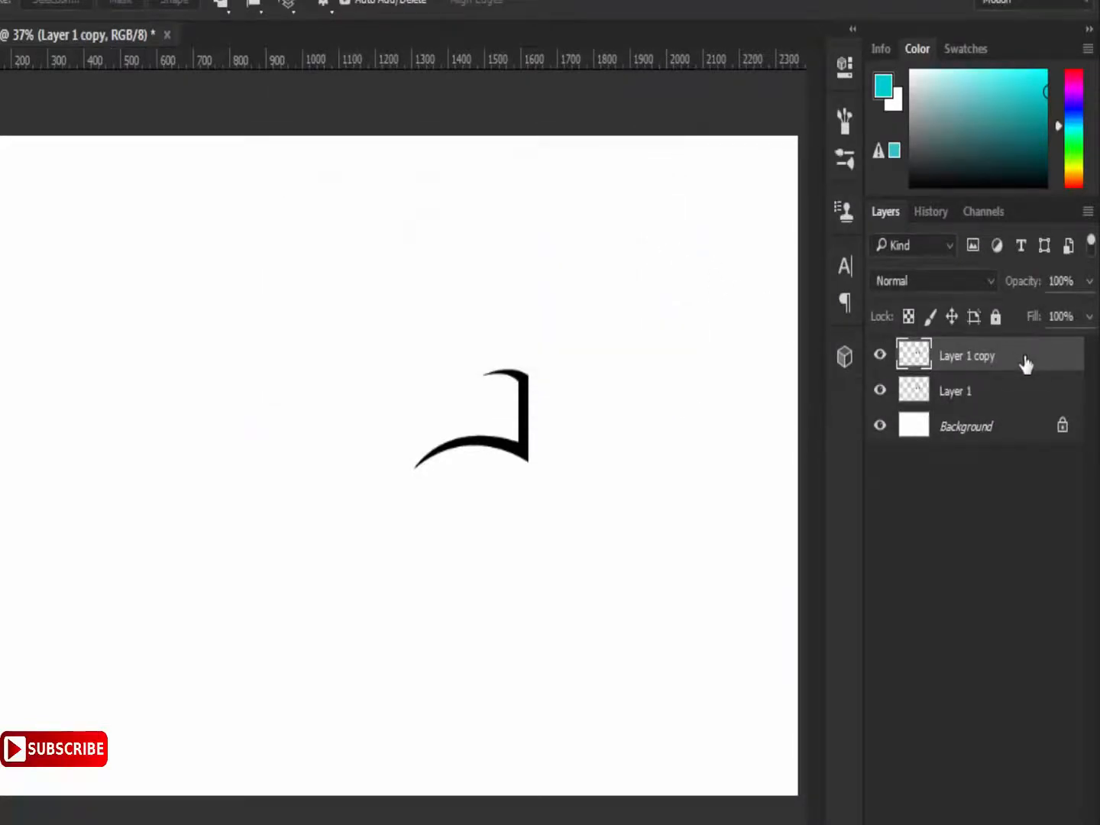
- Flip the duplicated page horizontally and move it beside the original so their lower tips meet as an open book
key(ctrl+t)
right_click(491, 403)
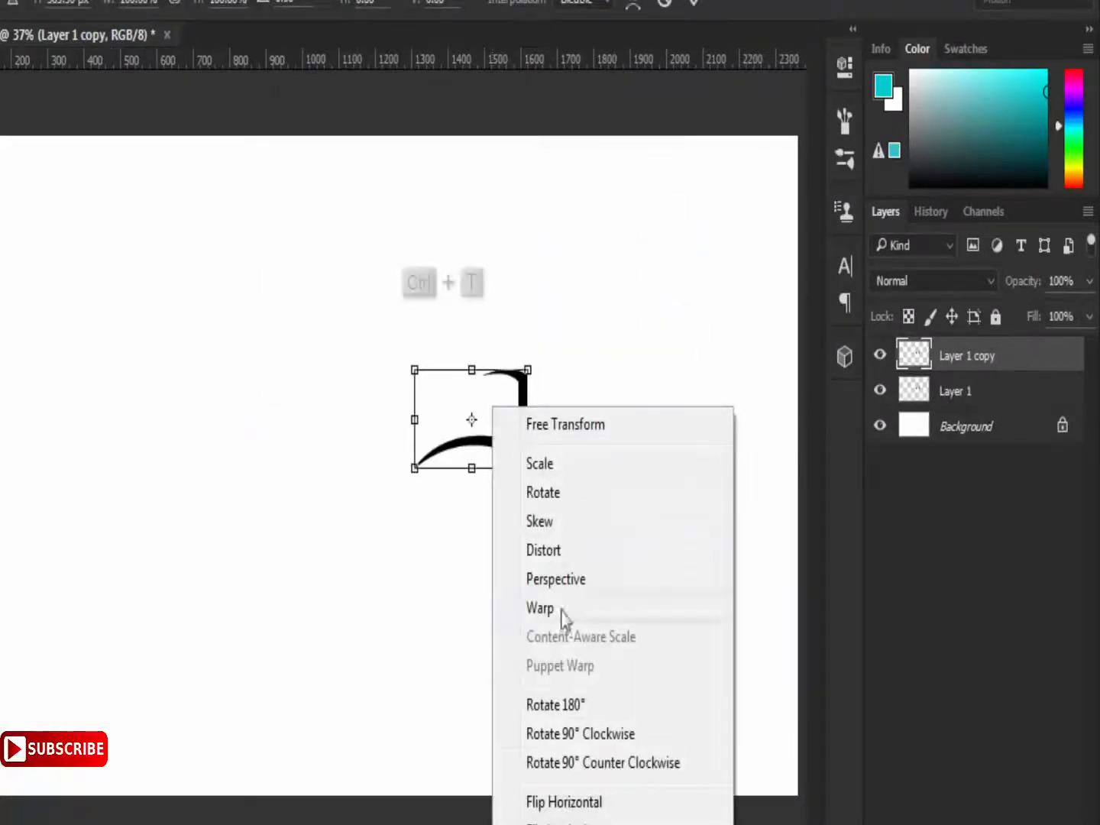
click(588, 806)
drag(502, 418, 391, 422)
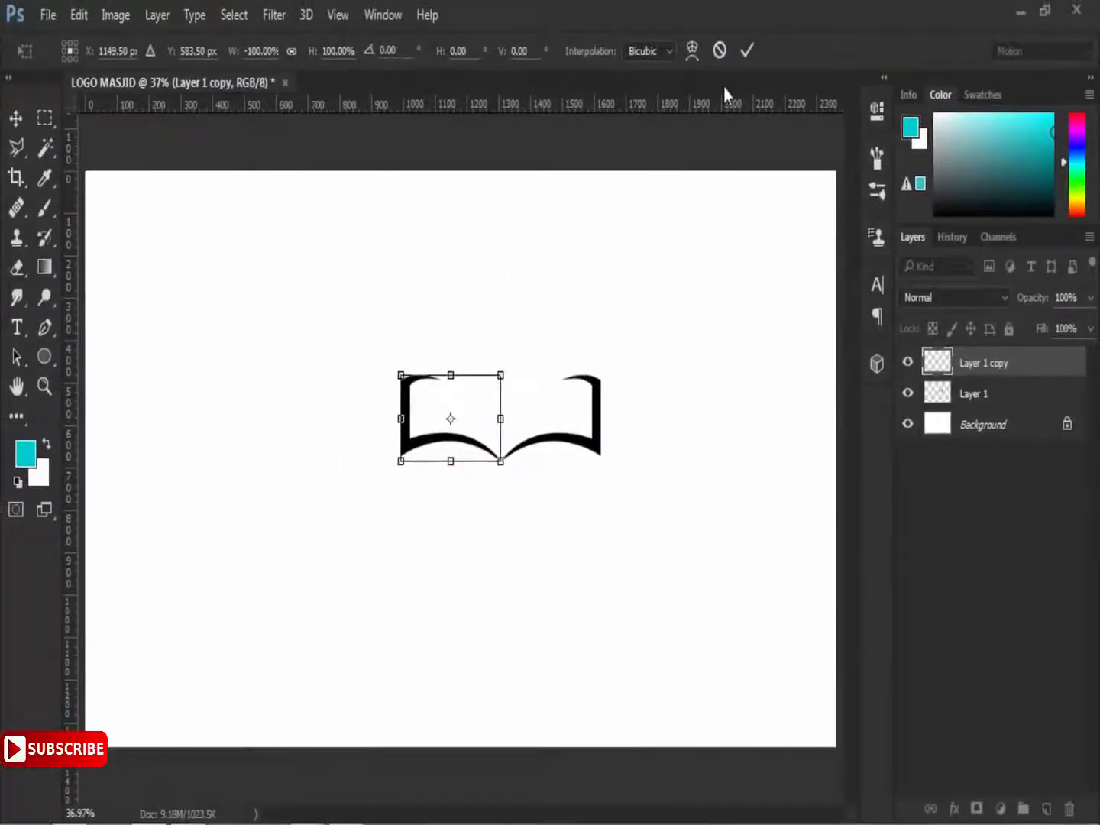
click(745, 49)
- Merge the Layer 1 and Layer 1 copy page halves into a single layer
key(p)
scroll(510, 451, up, 2)
scroll(510, 452, up, 5)
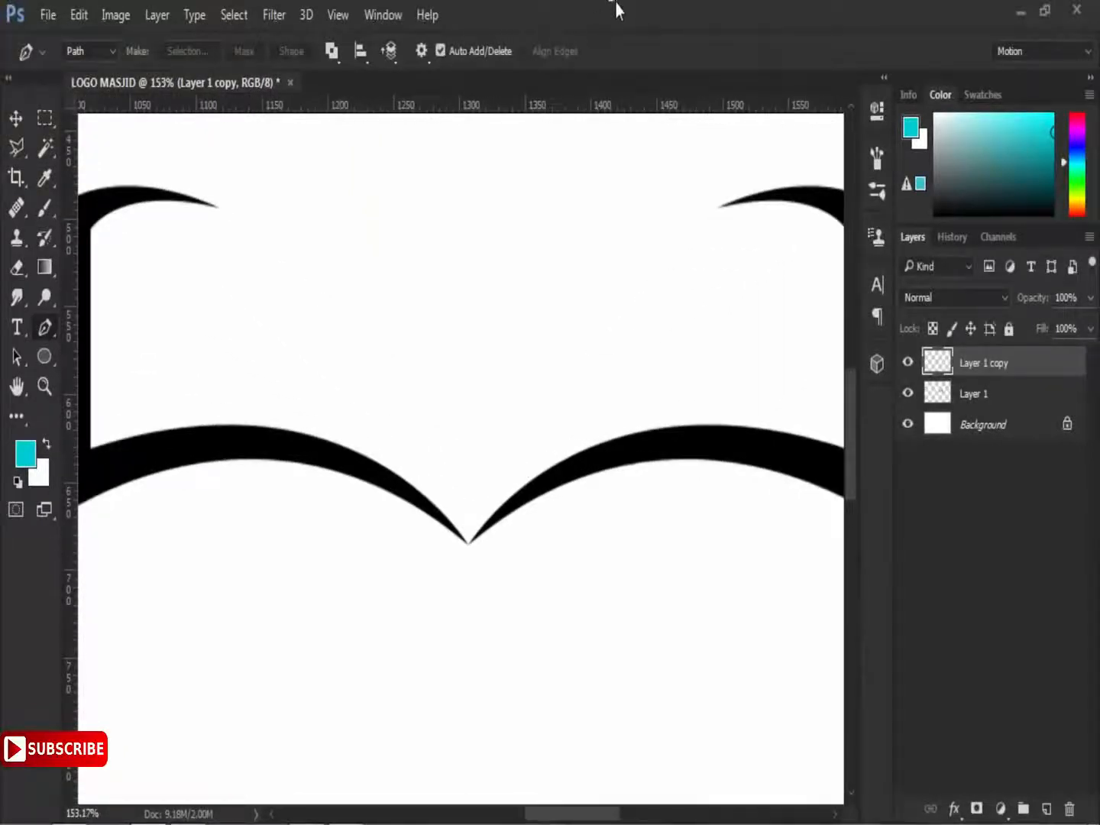
scroll(603, 339, down, 6)
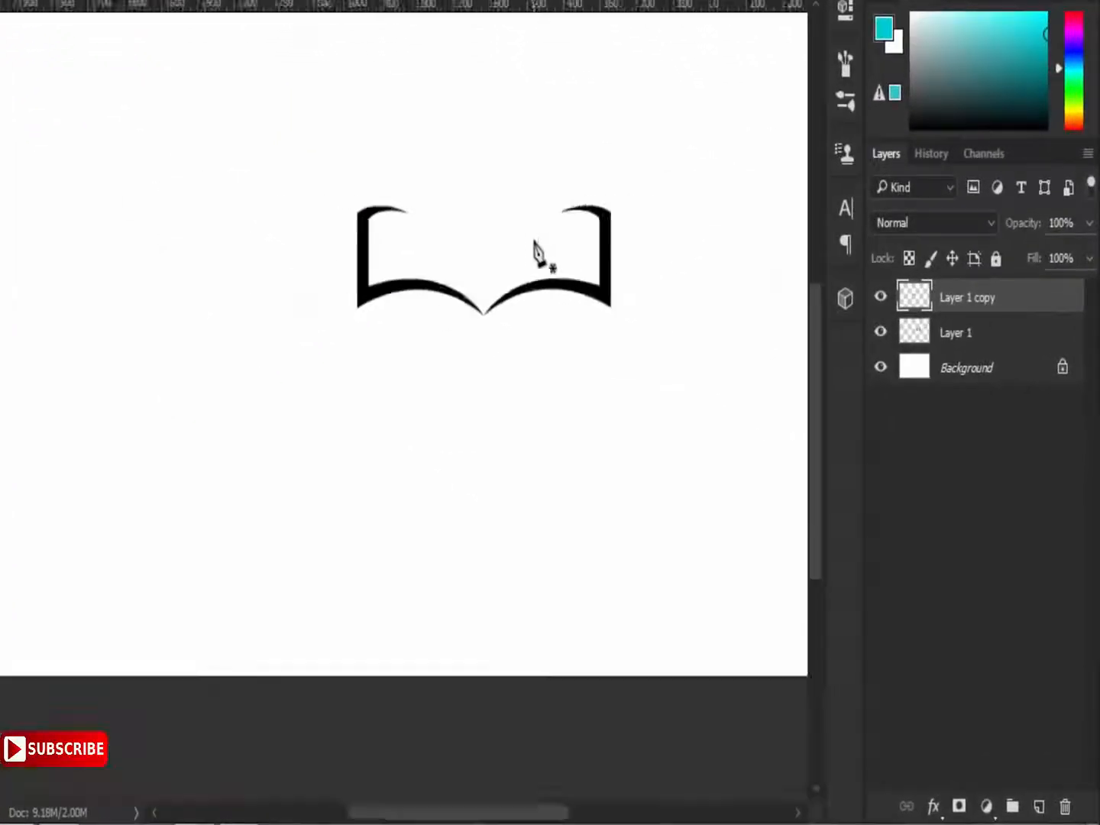
key(ctrl+plus)
ctrl+click(1003, 337)
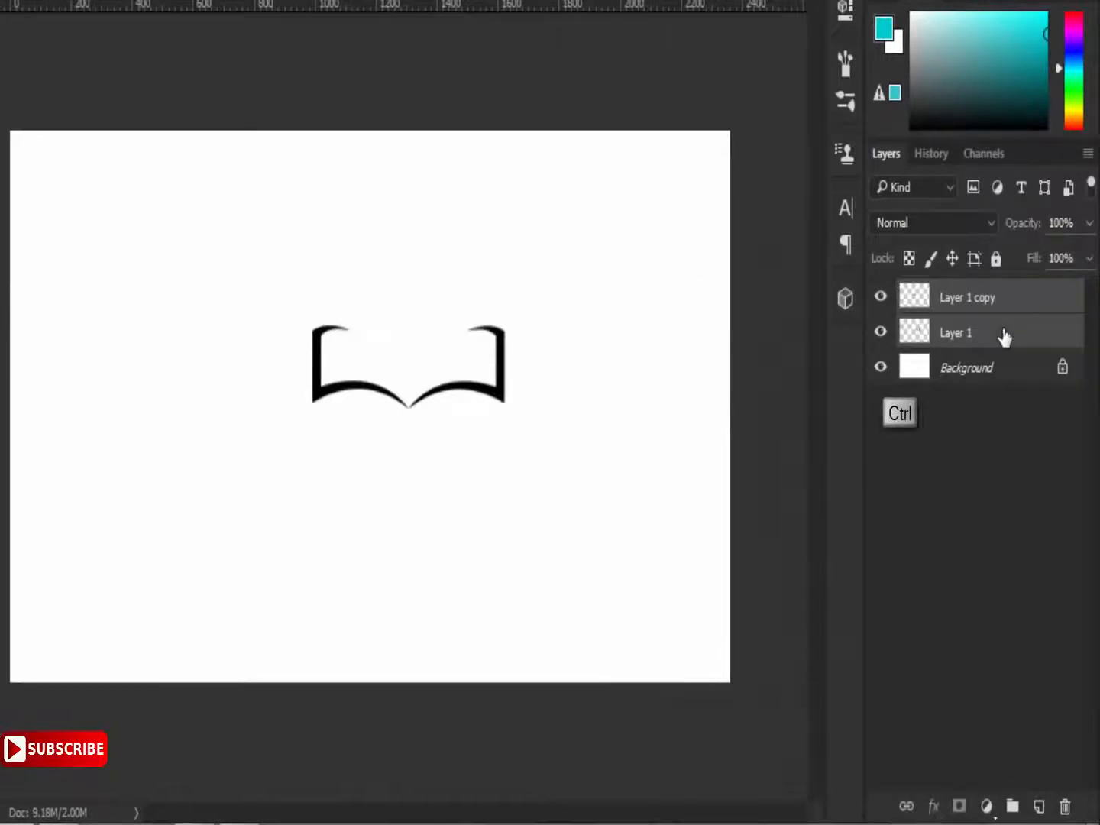
right_click(1003, 337)
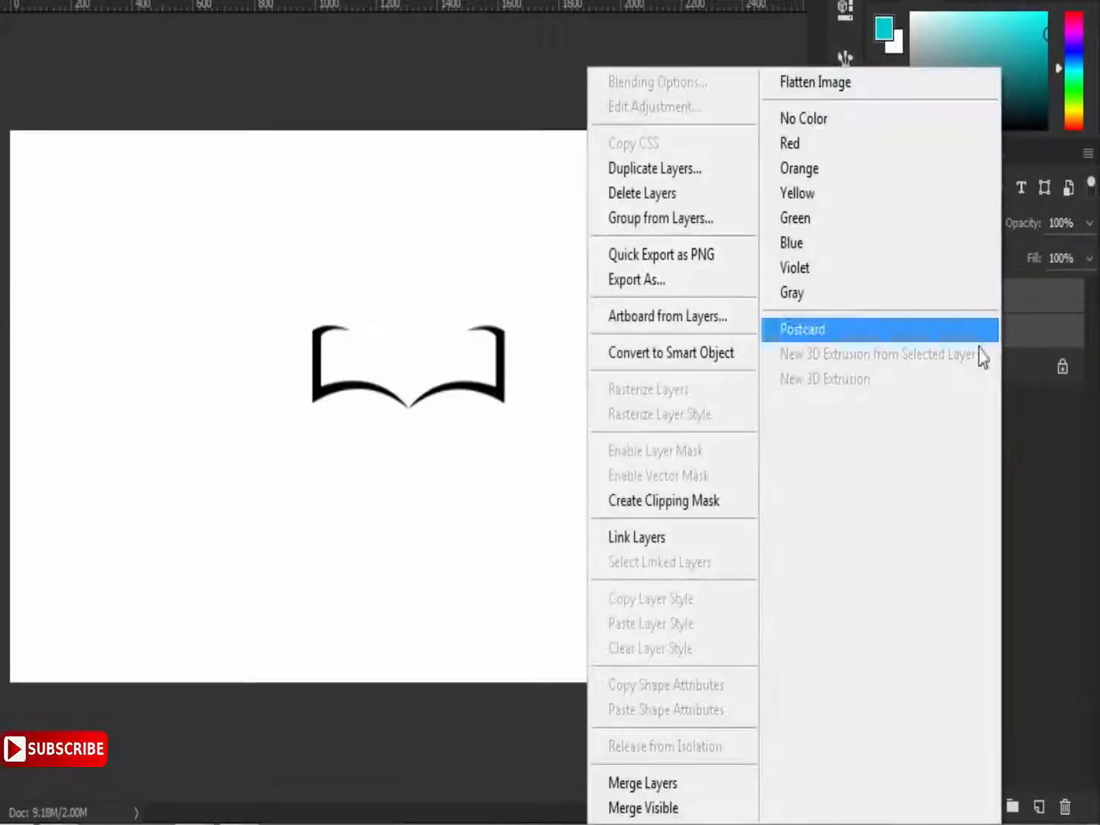
click(702, 786)
- Center the merged book shape horizontally and vertically on the whole canvas, and deselect
key(ctrl+a)
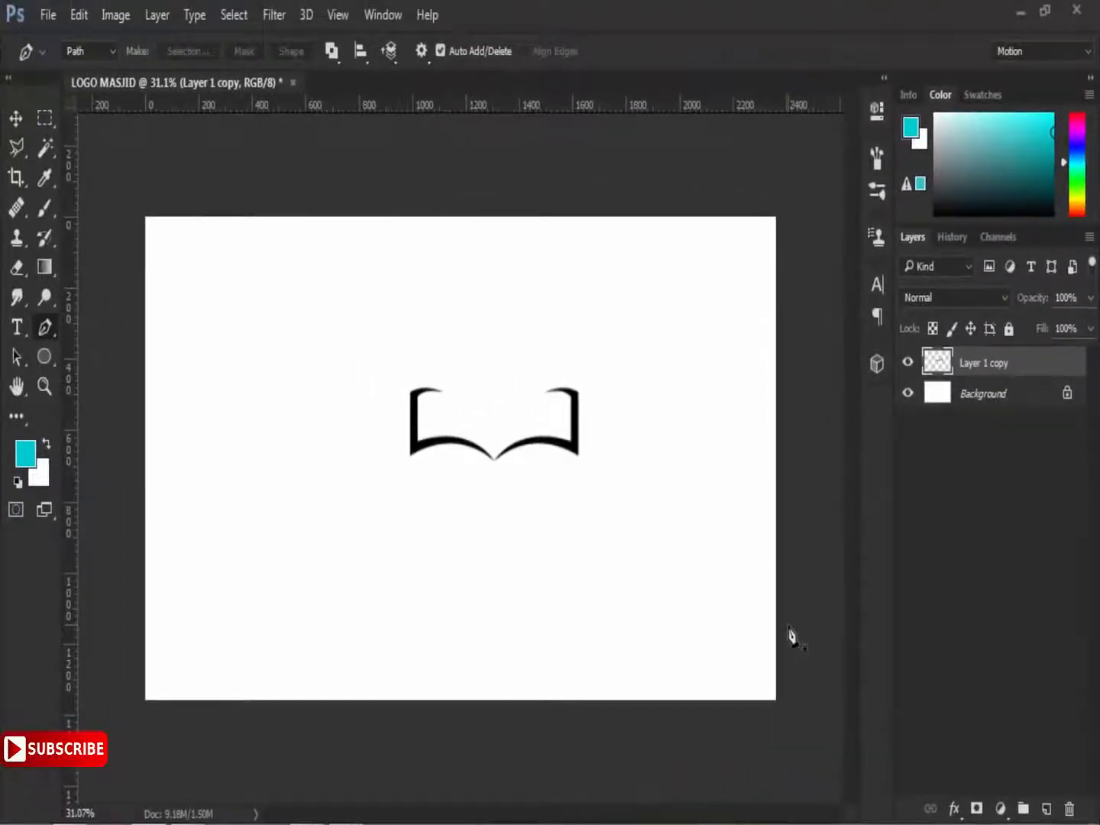
key(v)
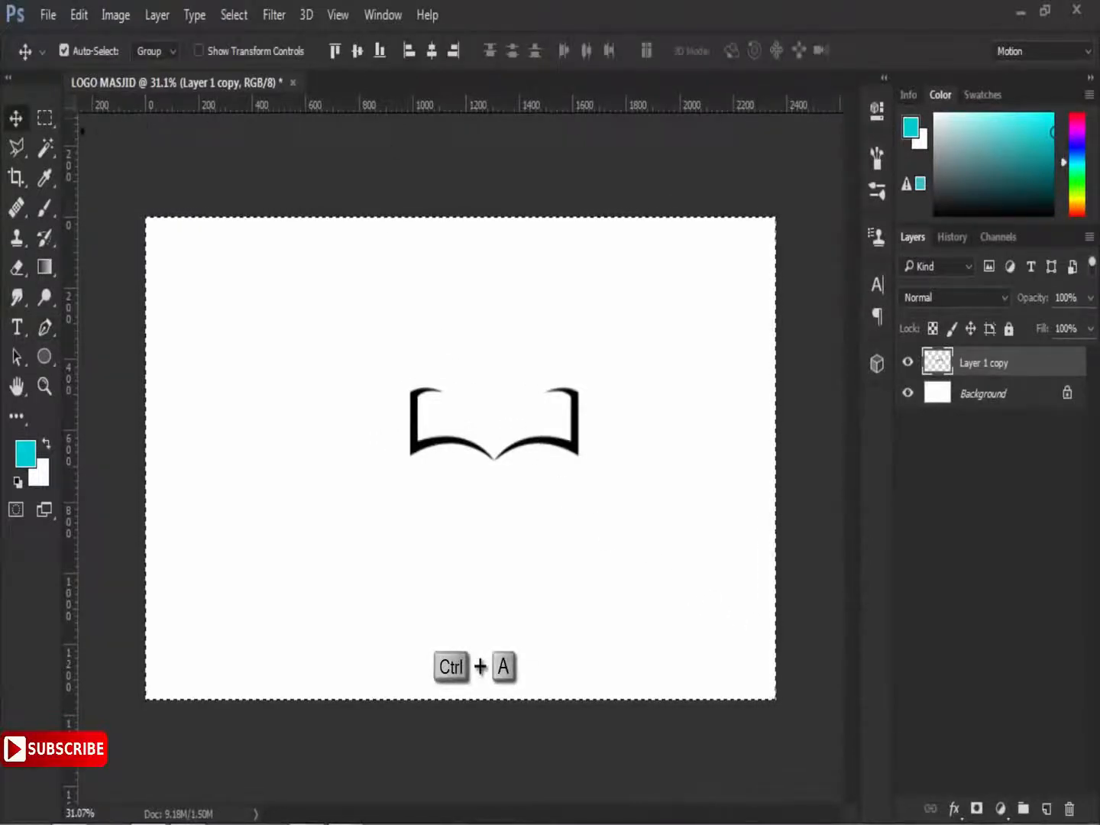
click(431, 51)
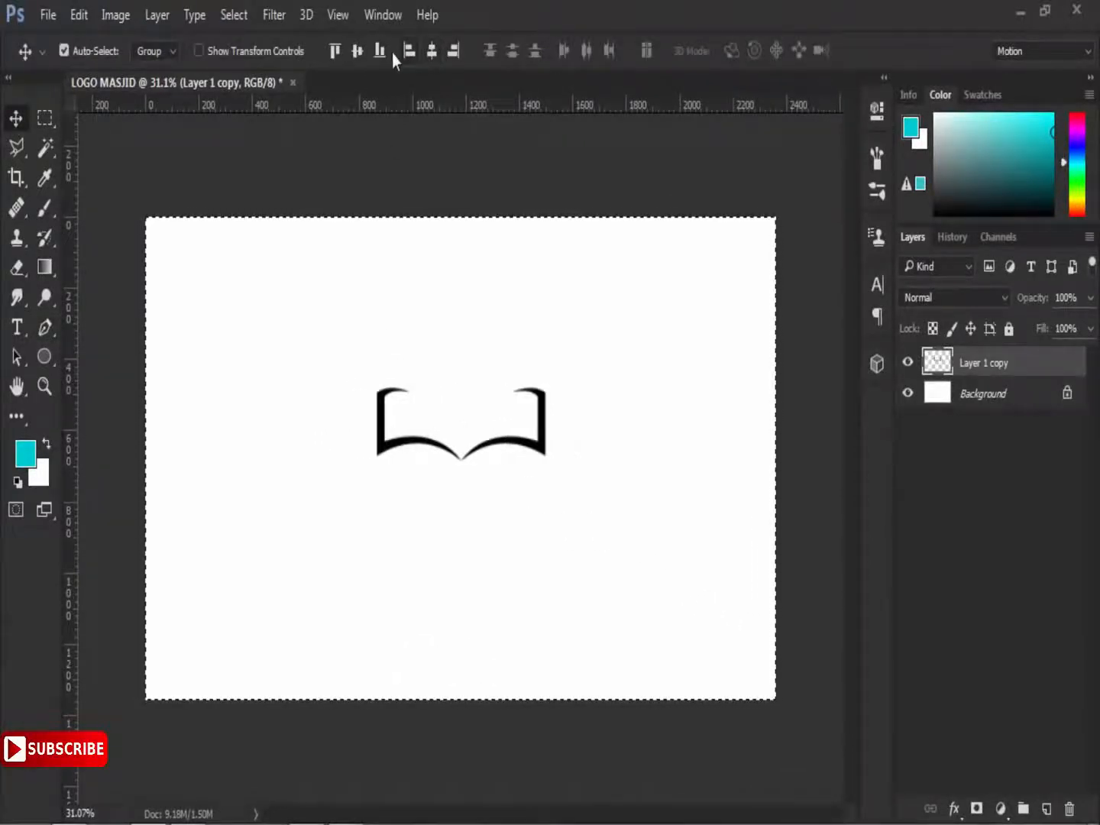
click(357, 49)
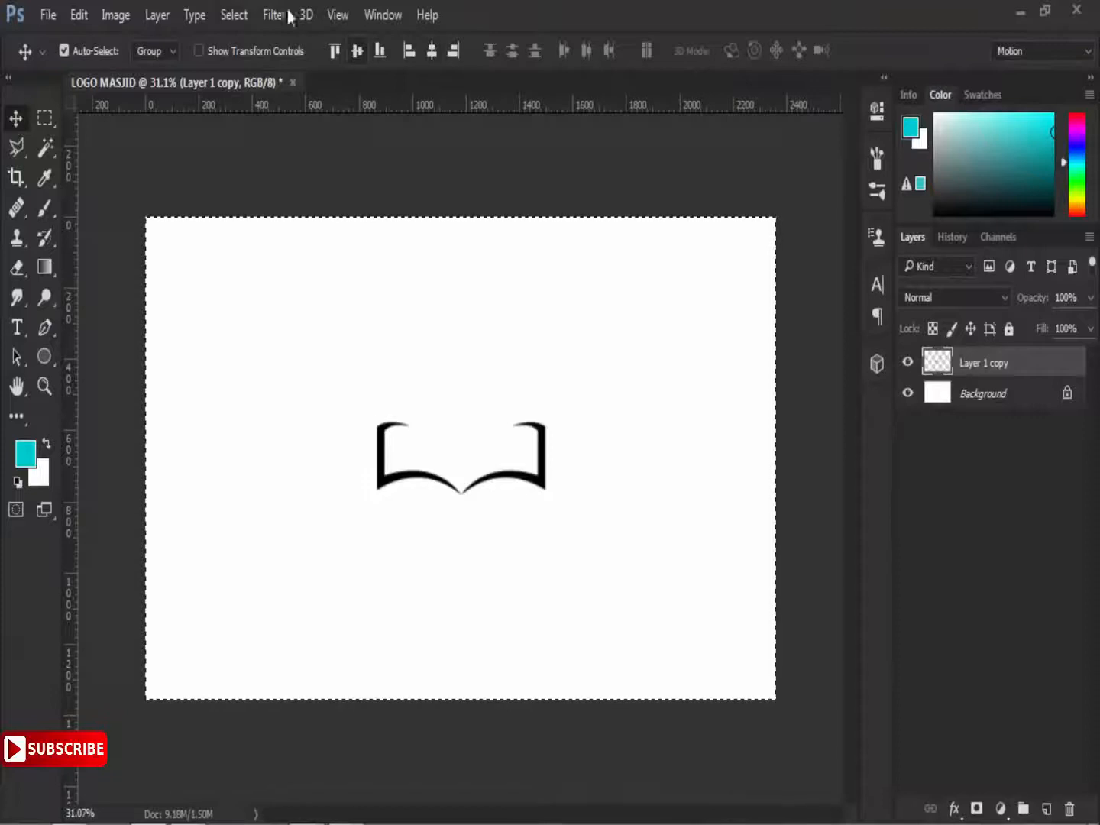
click(219, 16)
click(243, 61)
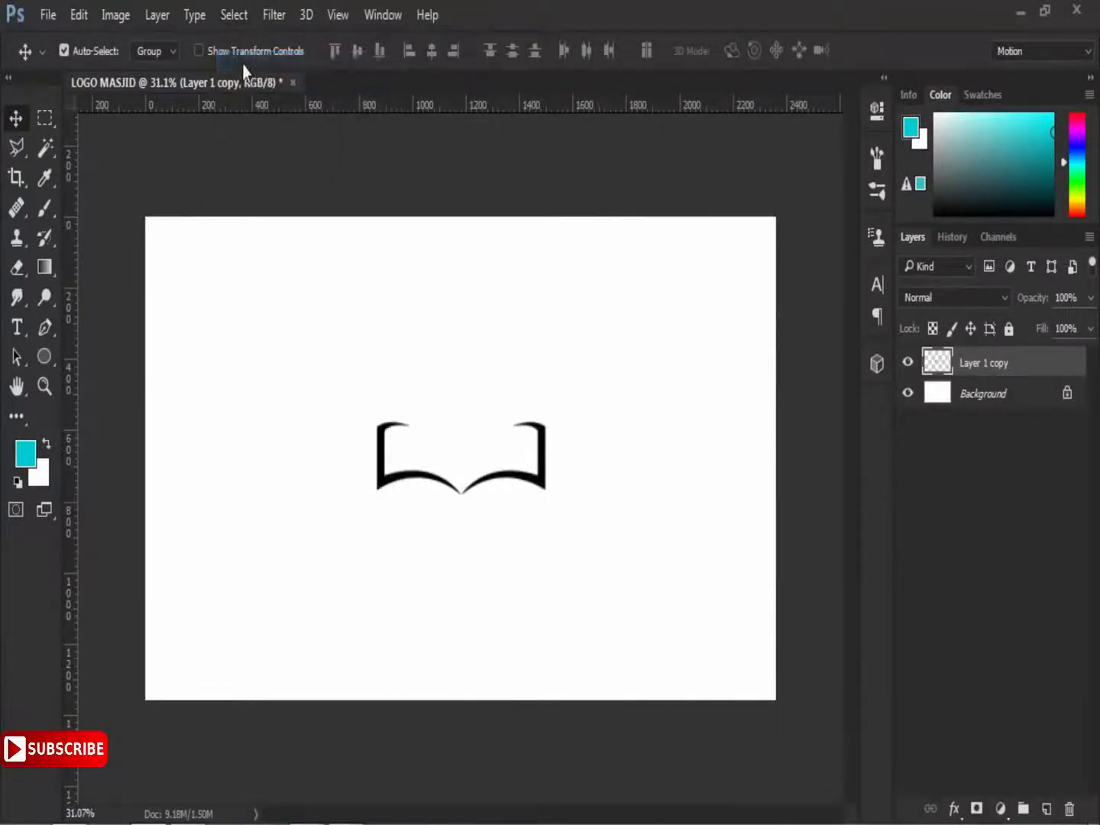
- Start a new Pen path with a short vertical segment outside the left page, and place a vertical guide through the book's center tip
scroll(486, 477, up, 3)
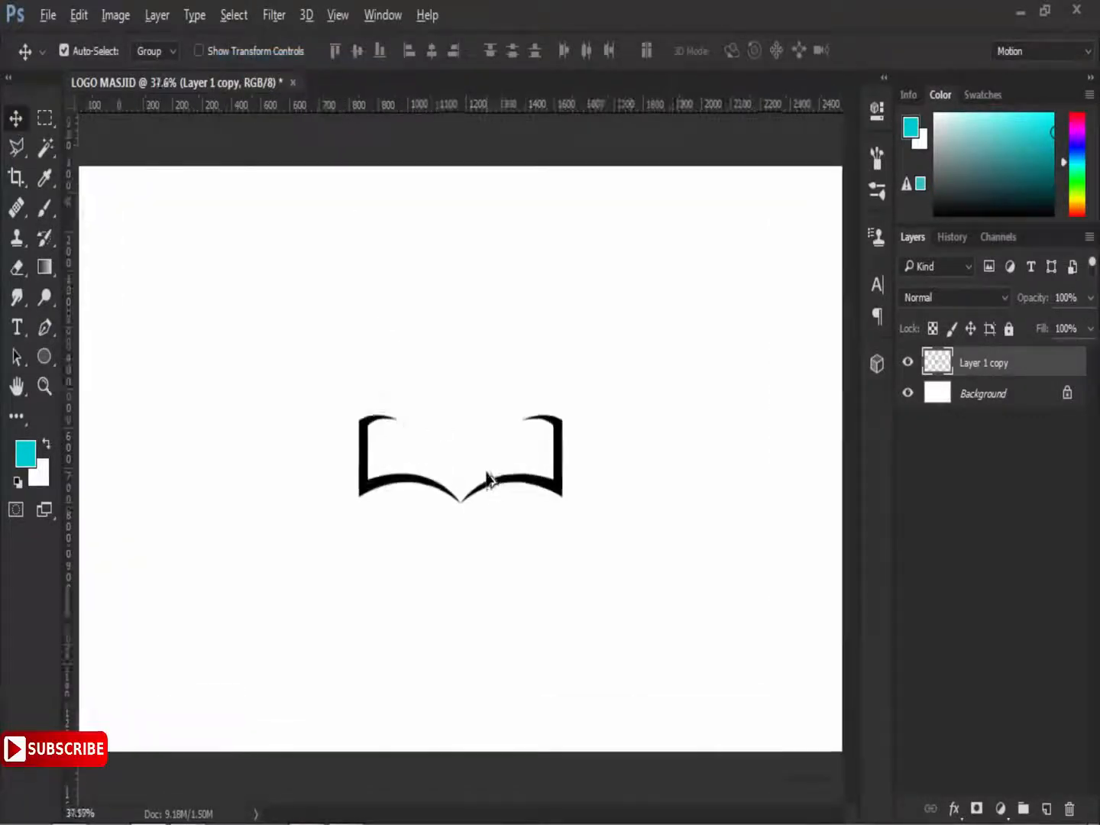
scroll(486, 477, up, 1)
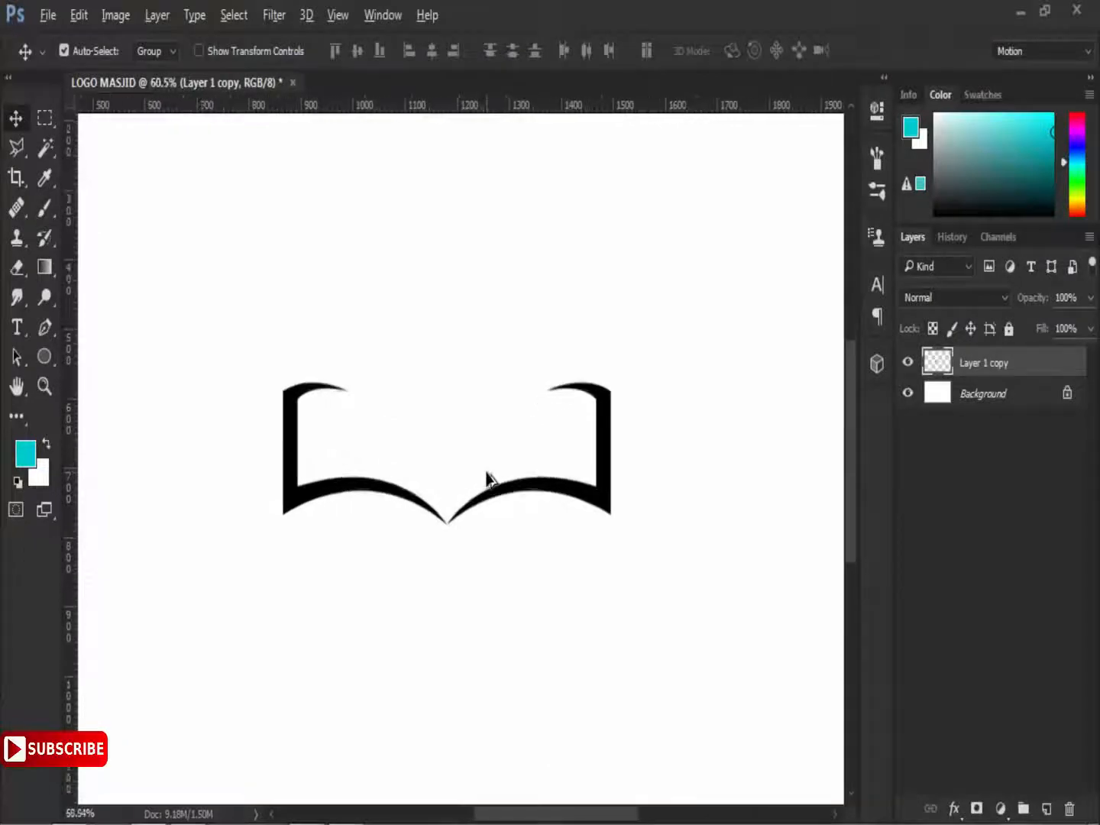
drag(590, 432, 612, 410)
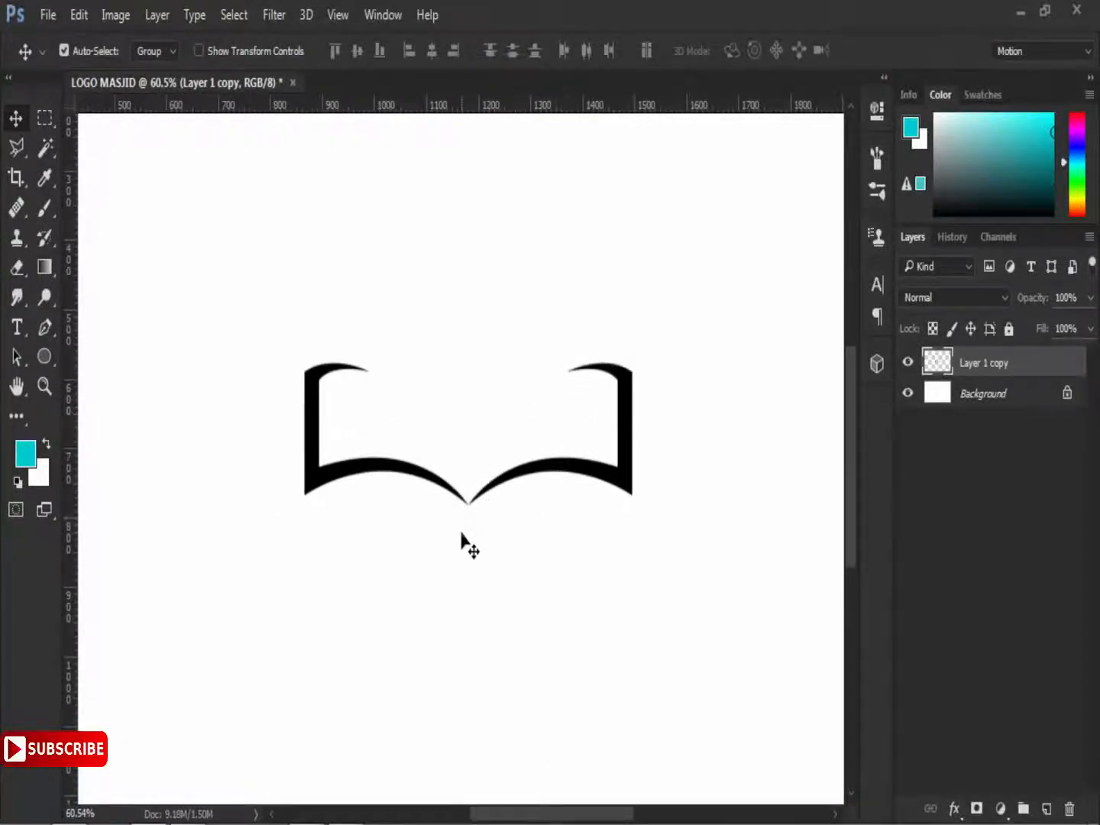
click(46, 327)
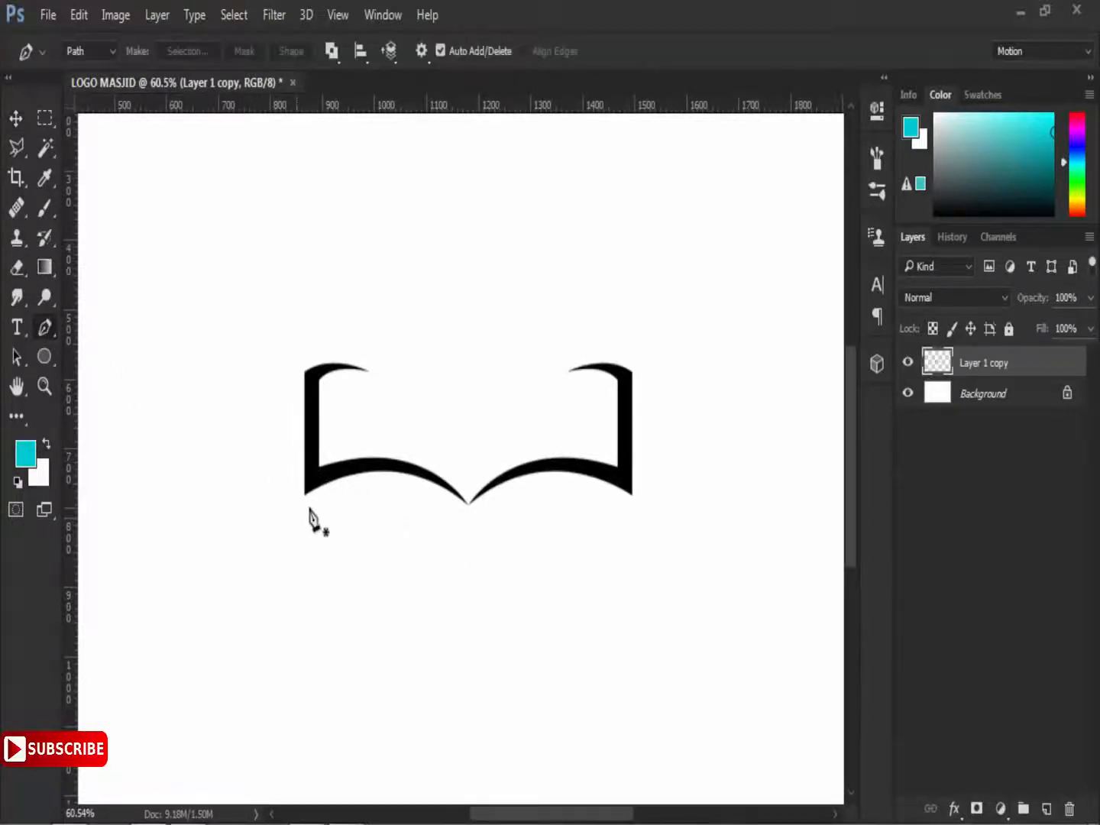
click(288, 449)
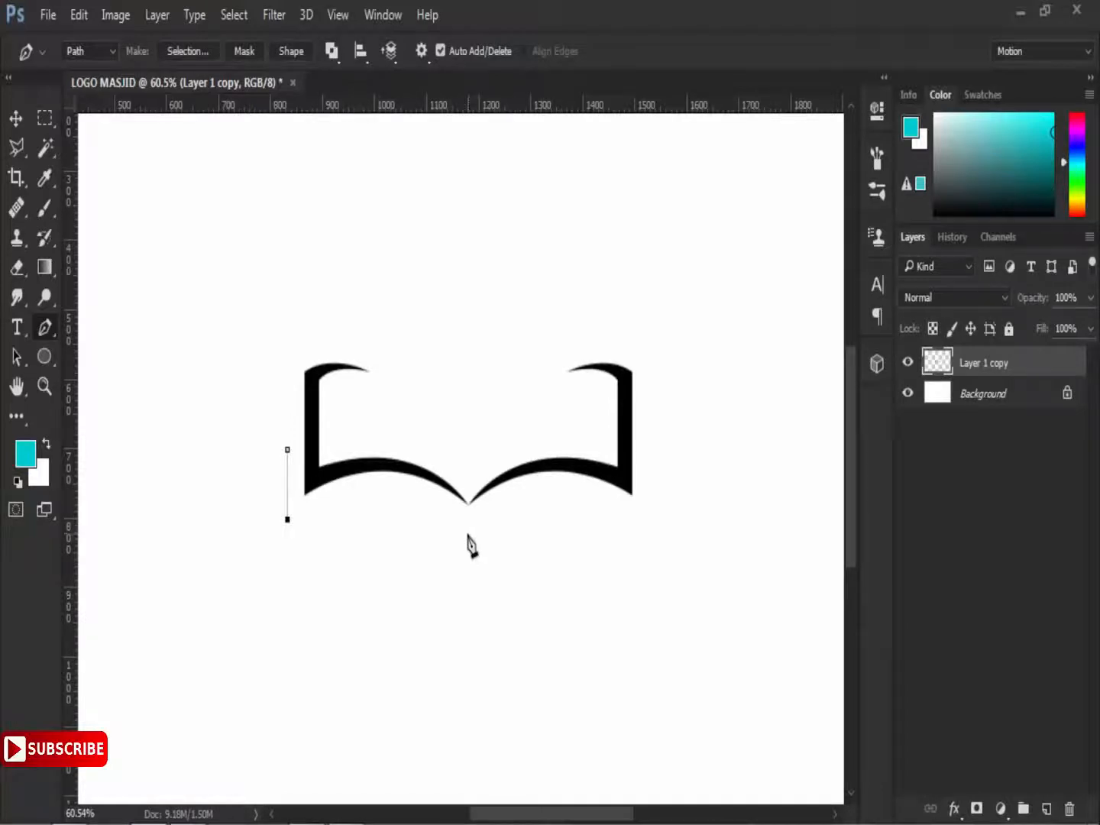
drag(74, 481, 469, 526)
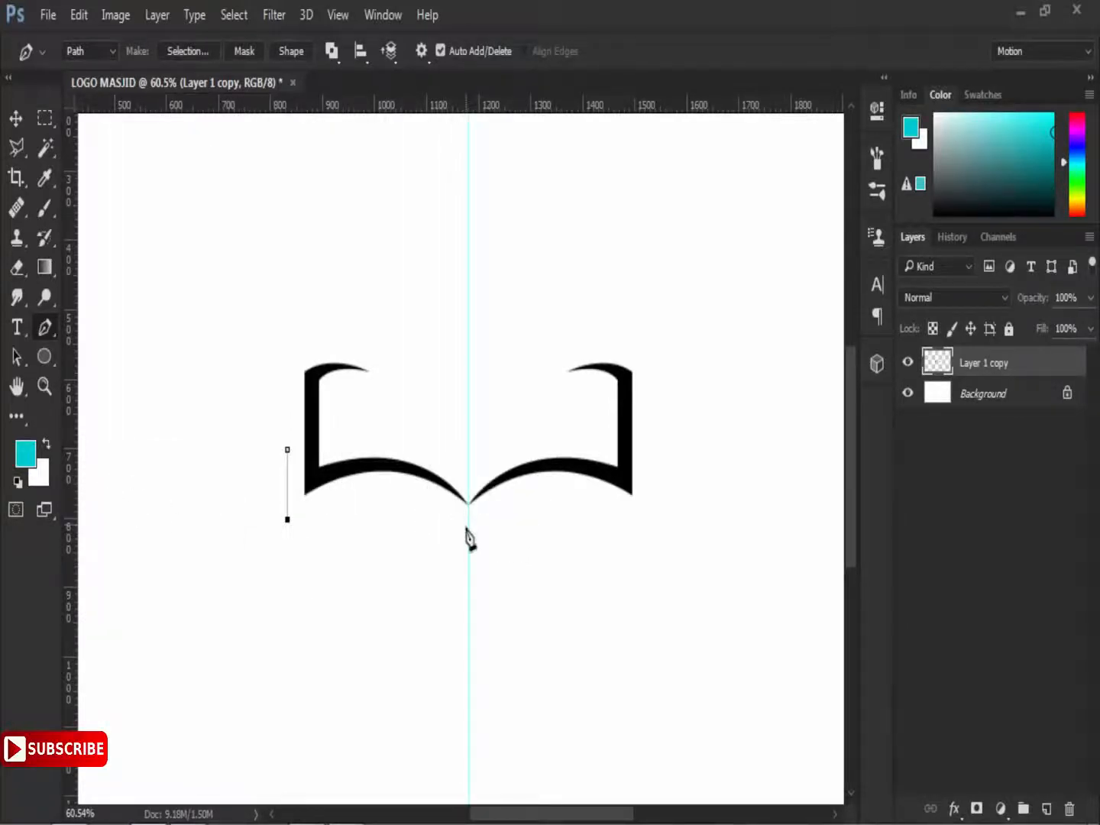
- Draw an arched curve under the left page to the center guide, with a sharp corner and a second lower arch back outward
drag(468, 519, 540, 594)
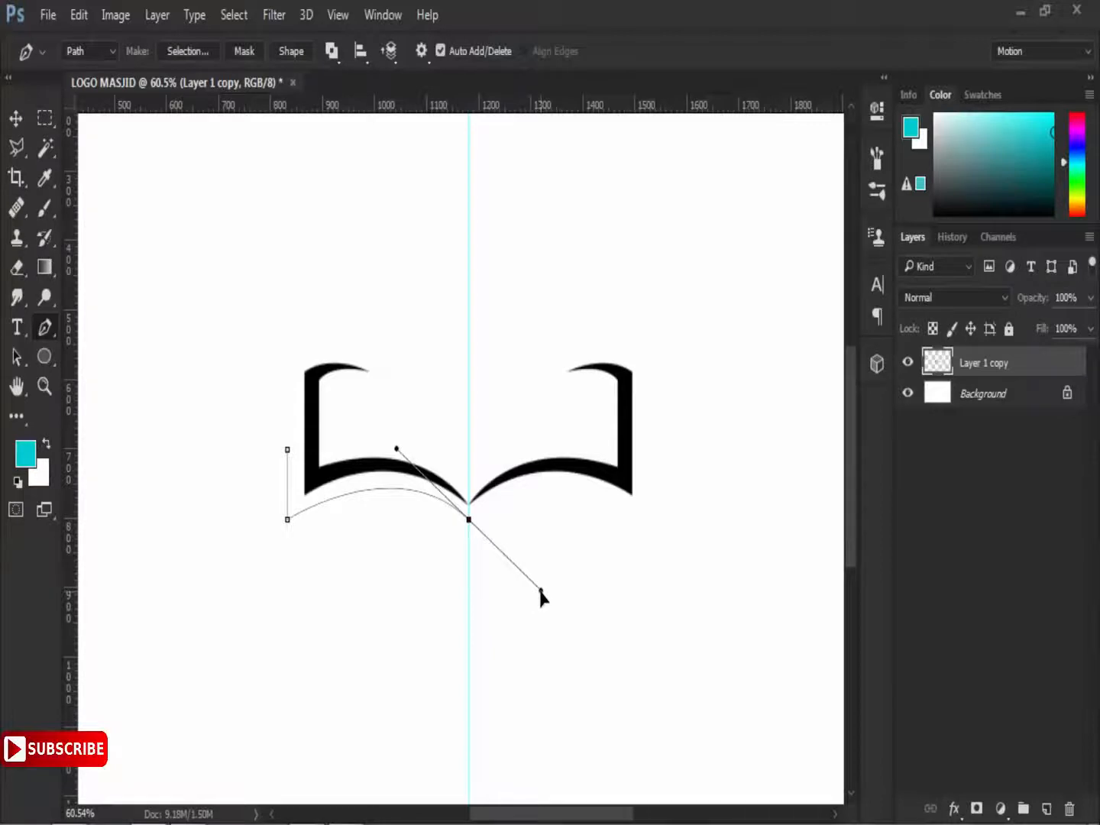
alt+click(468, 520)
drag(271, 551, 164, 642)
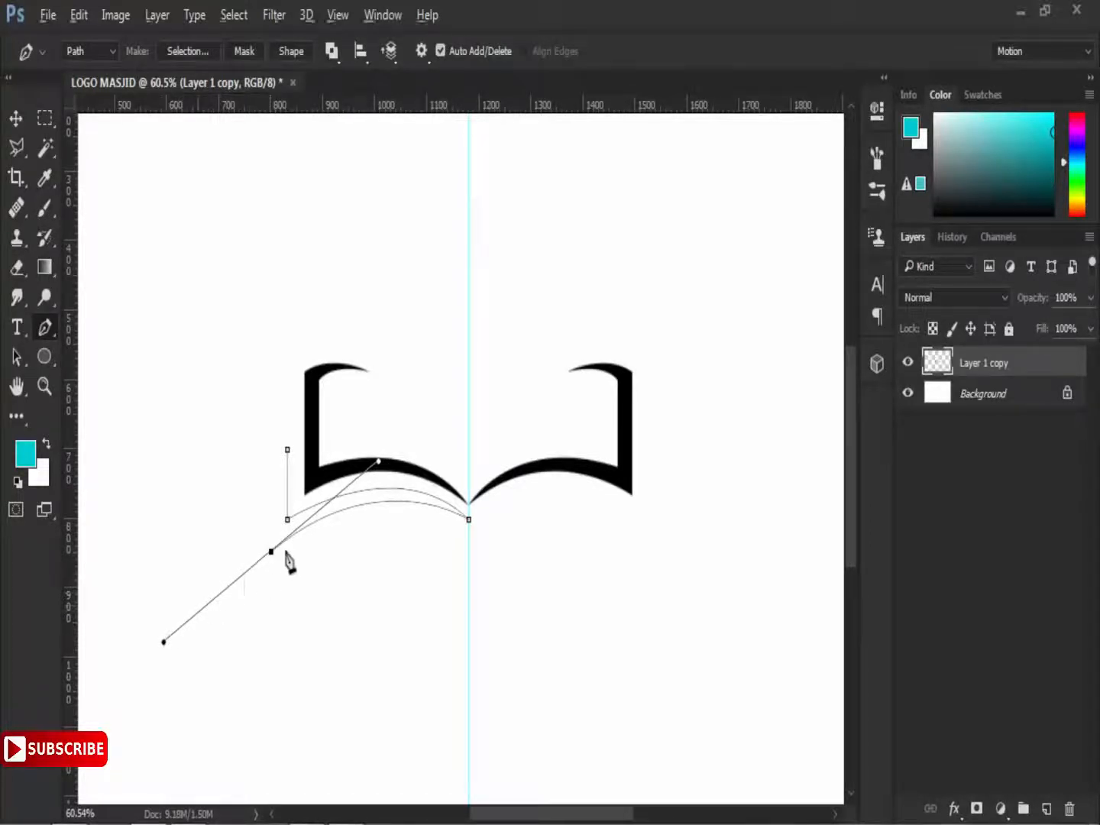
- Place a horizontal guide level with the path's starting point and close the outer cover outline along it with a vertical side
scroll(278, 455, up, 3)
drag(364, 107, 359, 461)
click(269, 461)
click(298, 460)
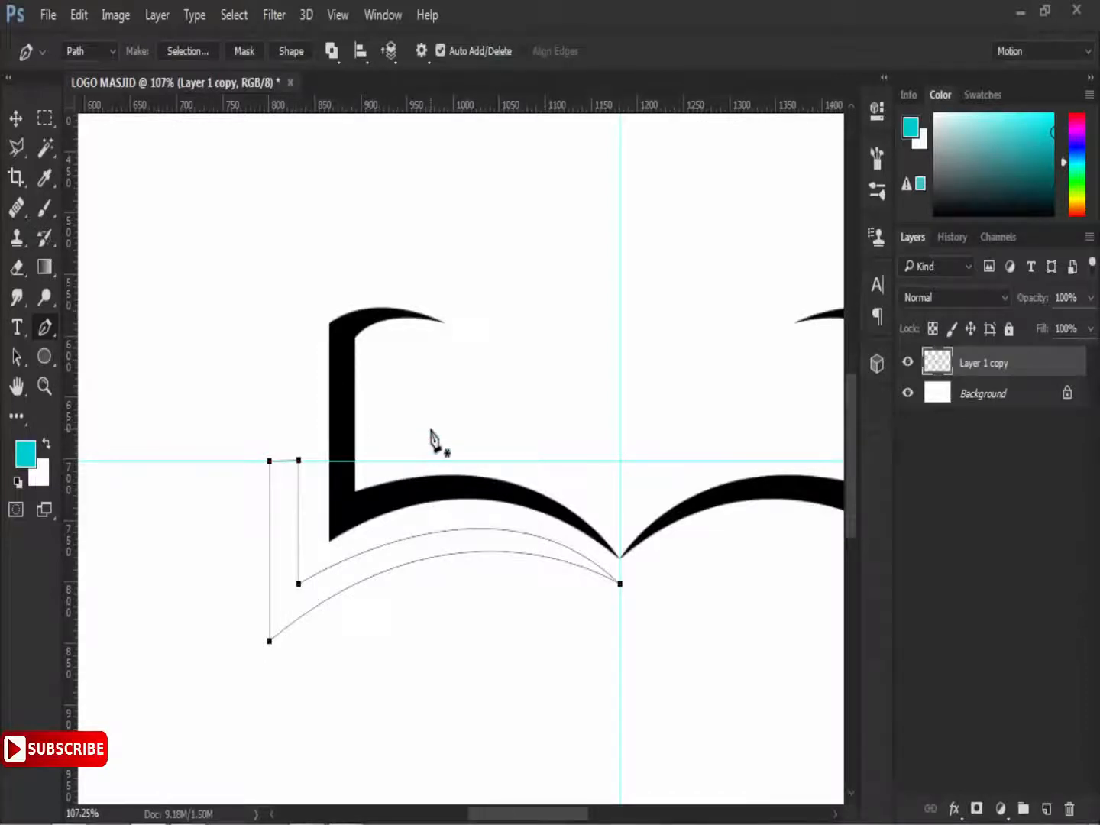
- Fill the closed cover path with black on a new layer and hide the path and guides
scroll(432, 439, down, 6)
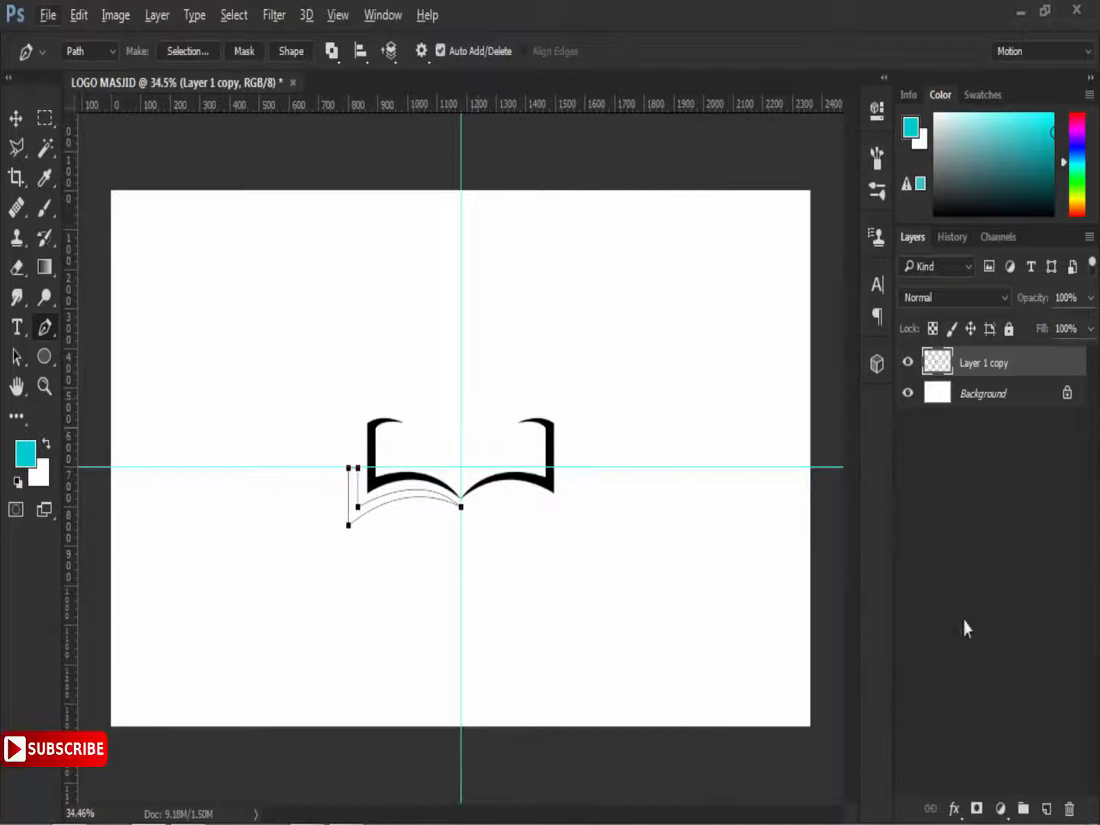
click(1049, 809)
right_click(587, 235)
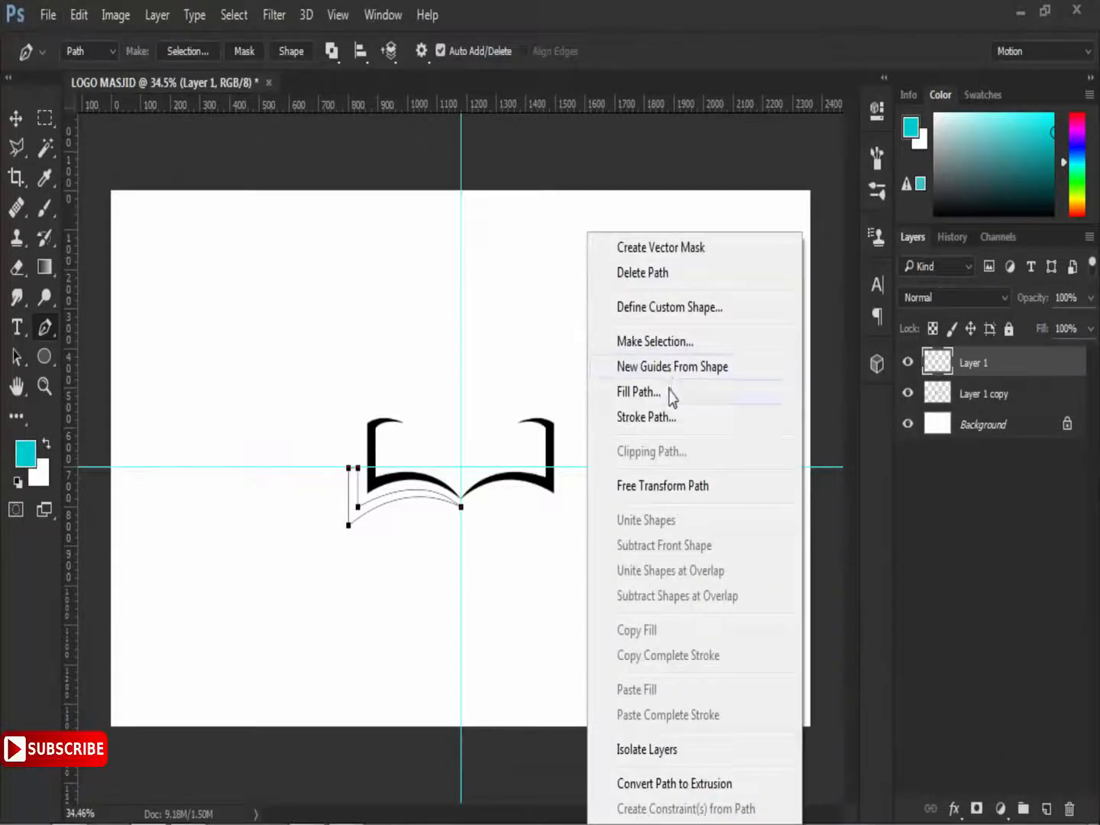
click(668, 393)
click(859, 175)
key(ctrl+h)
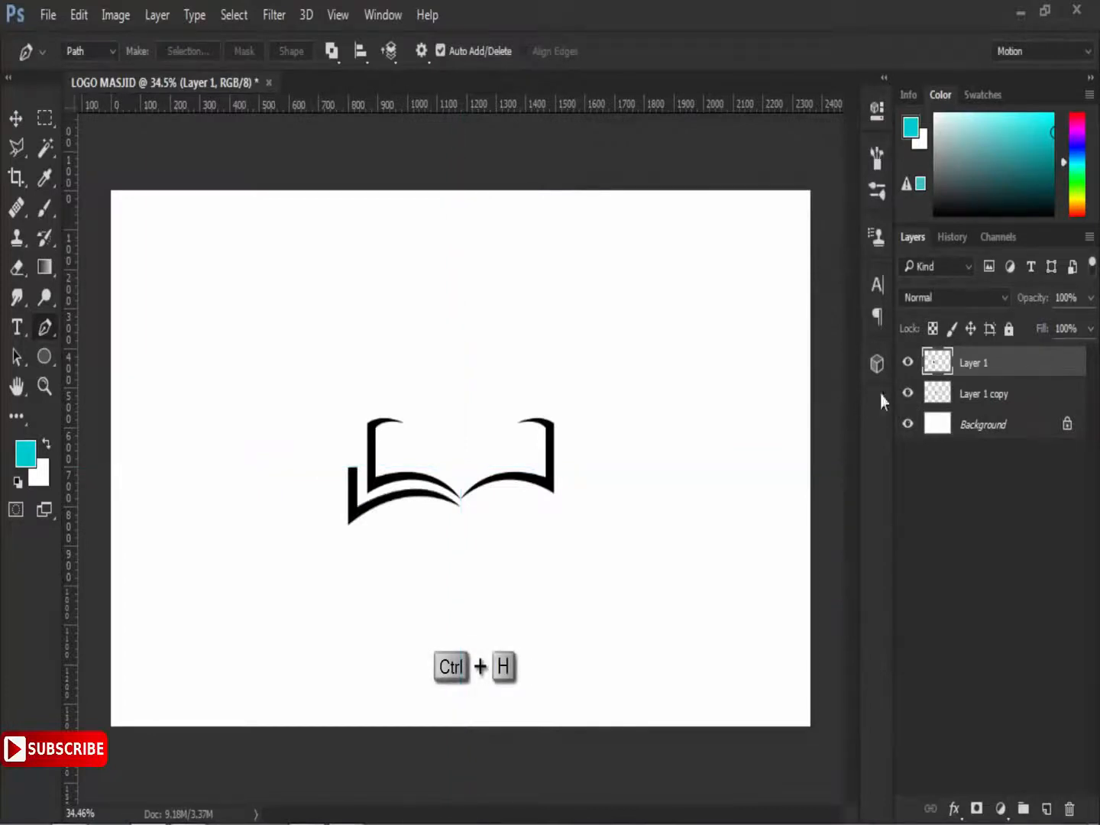
- Fill a small rectangular selection with black (000000) at the top of the left cover bar as an inward lip, and deselect
scroll(364, 478, up, 5)
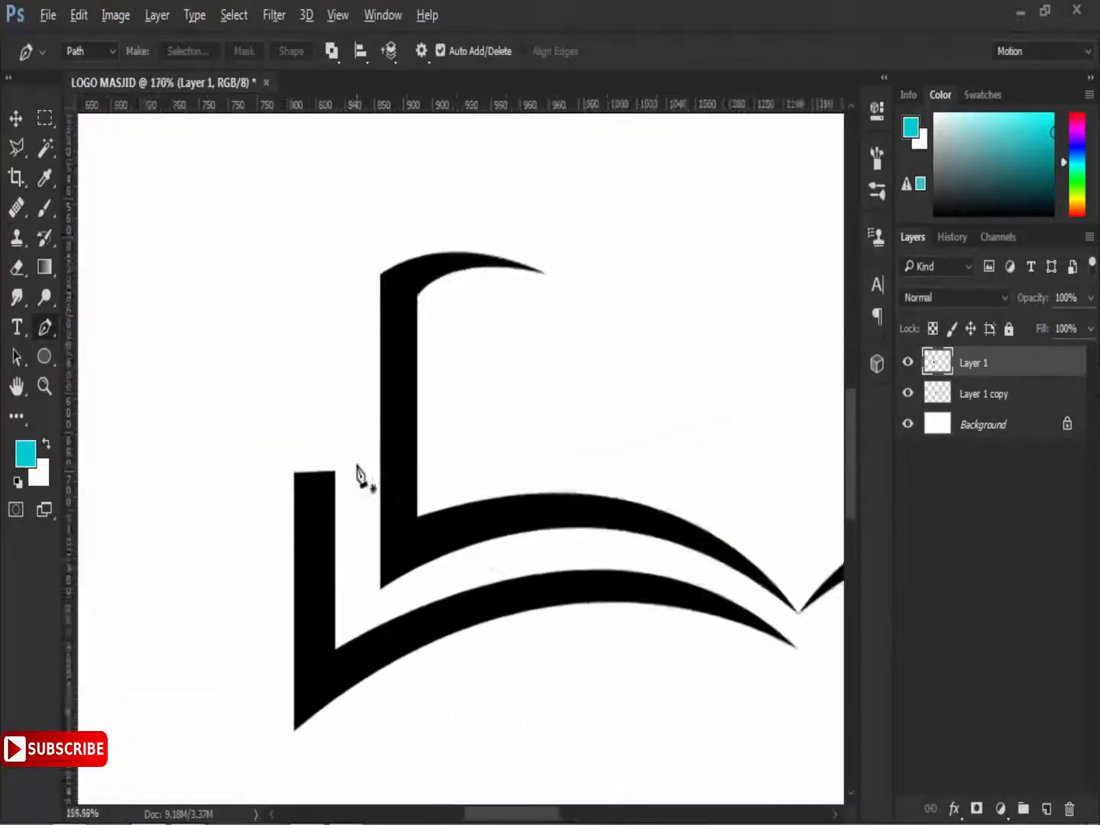
scroll(364, 478, up, 4)
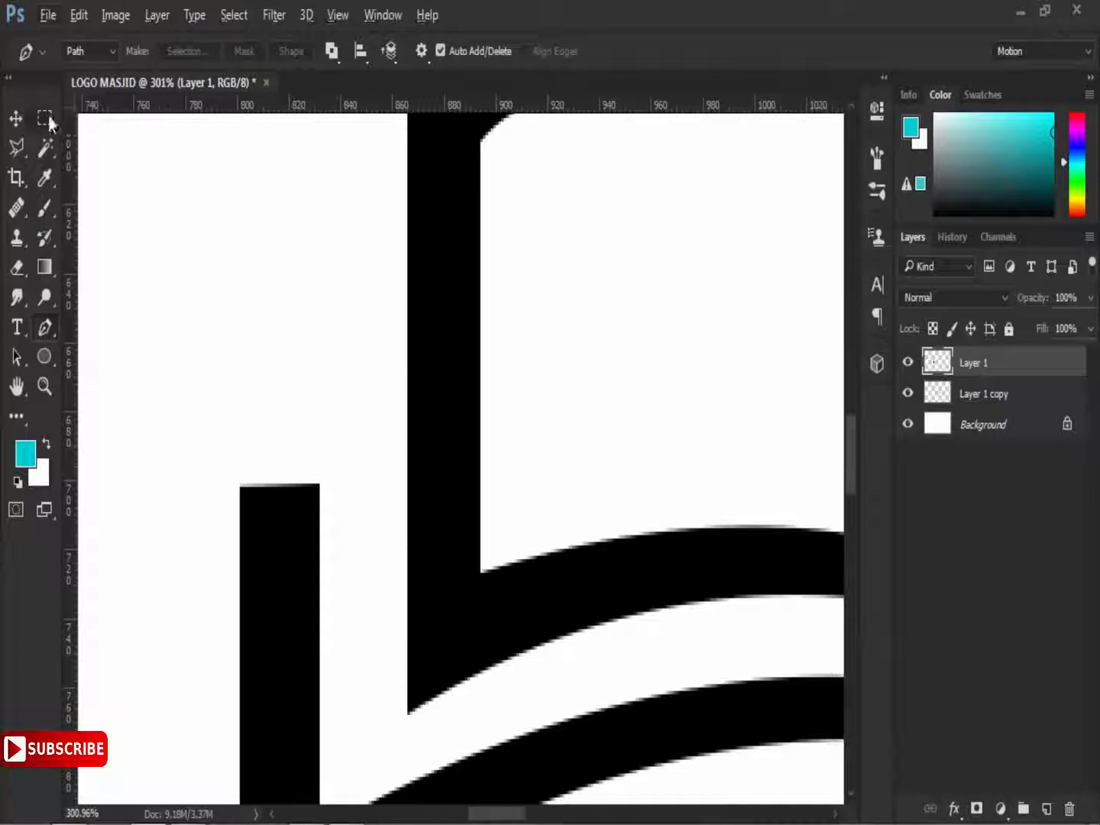
click(46, 119)
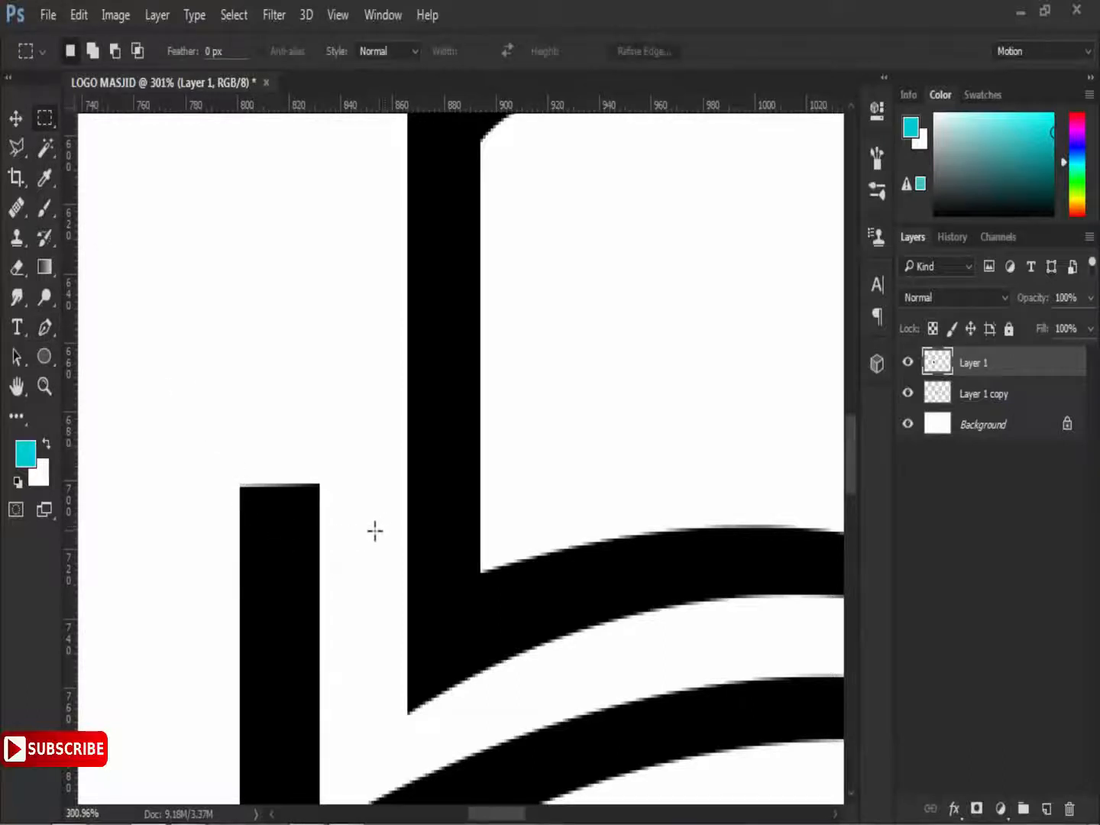
mouse_move(376, 538)
mouse_down()
mouse_move(271, 505)
mouse_move(239, 480)
mouse_up()
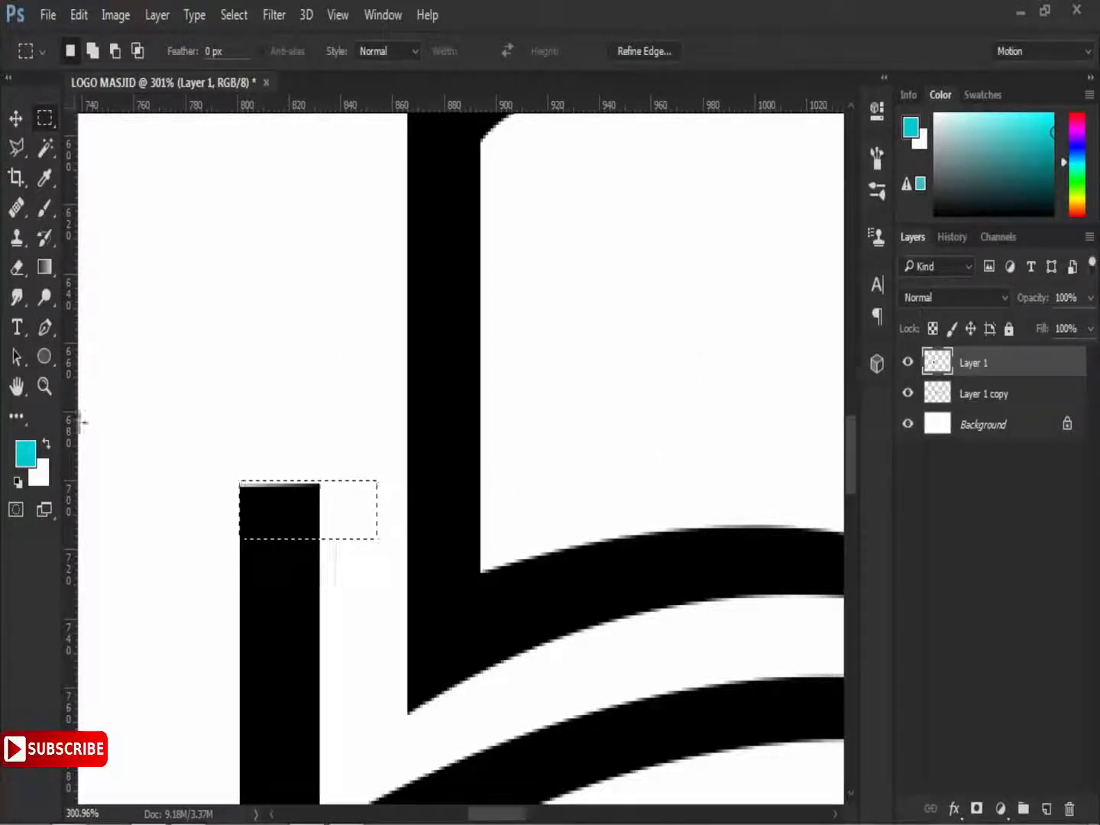
click(25, 453)
click(409, 414)
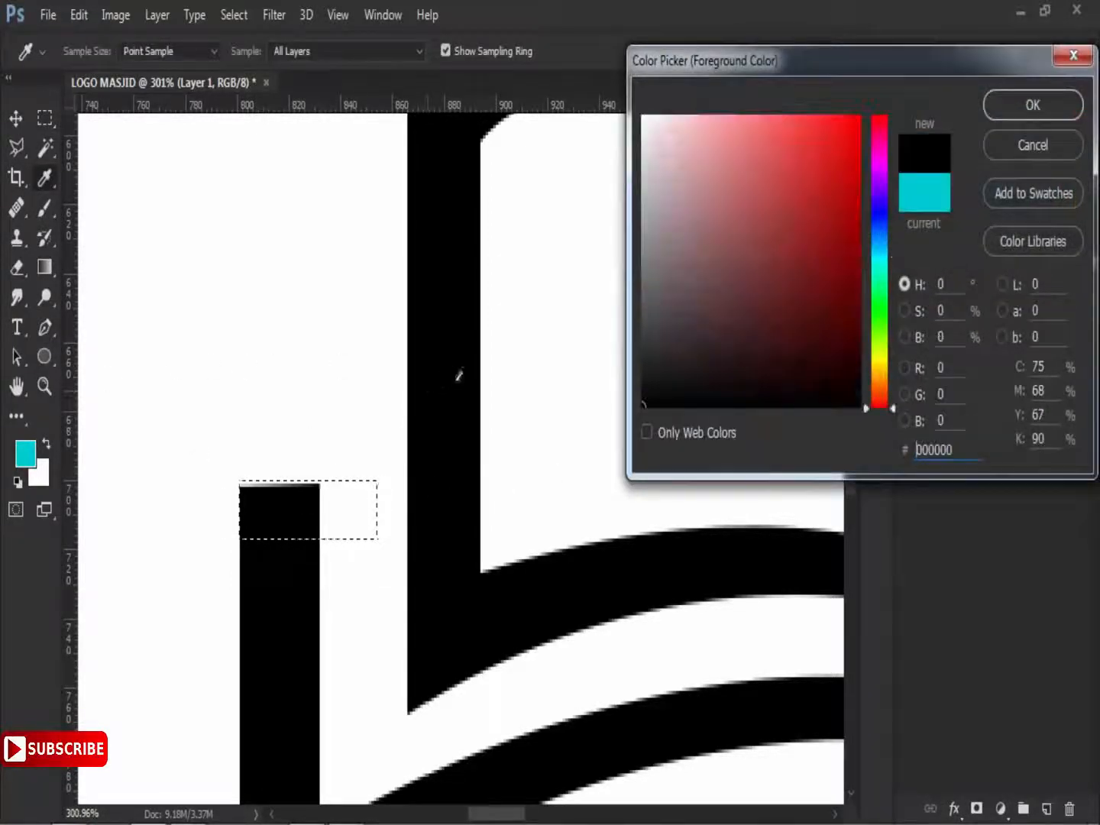
click(986, 115)
key(alt+BackSpace)
key(ctrl+d)
scroll(810, 162, down, 5)
scroll(657, 320, down, 4)
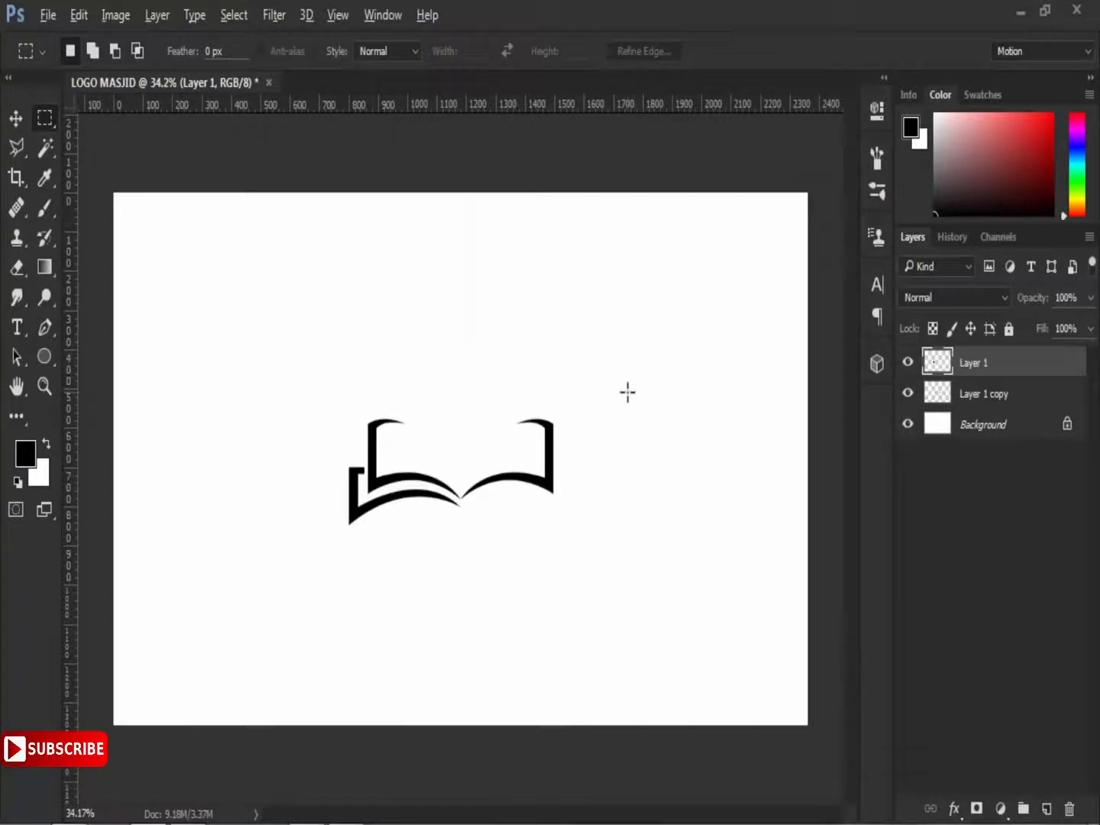
- Duplicate the left cover layer and flip the copy horizontally
shift+click(1008, 395)
click(1021, 364)
right_click(1009, 312)
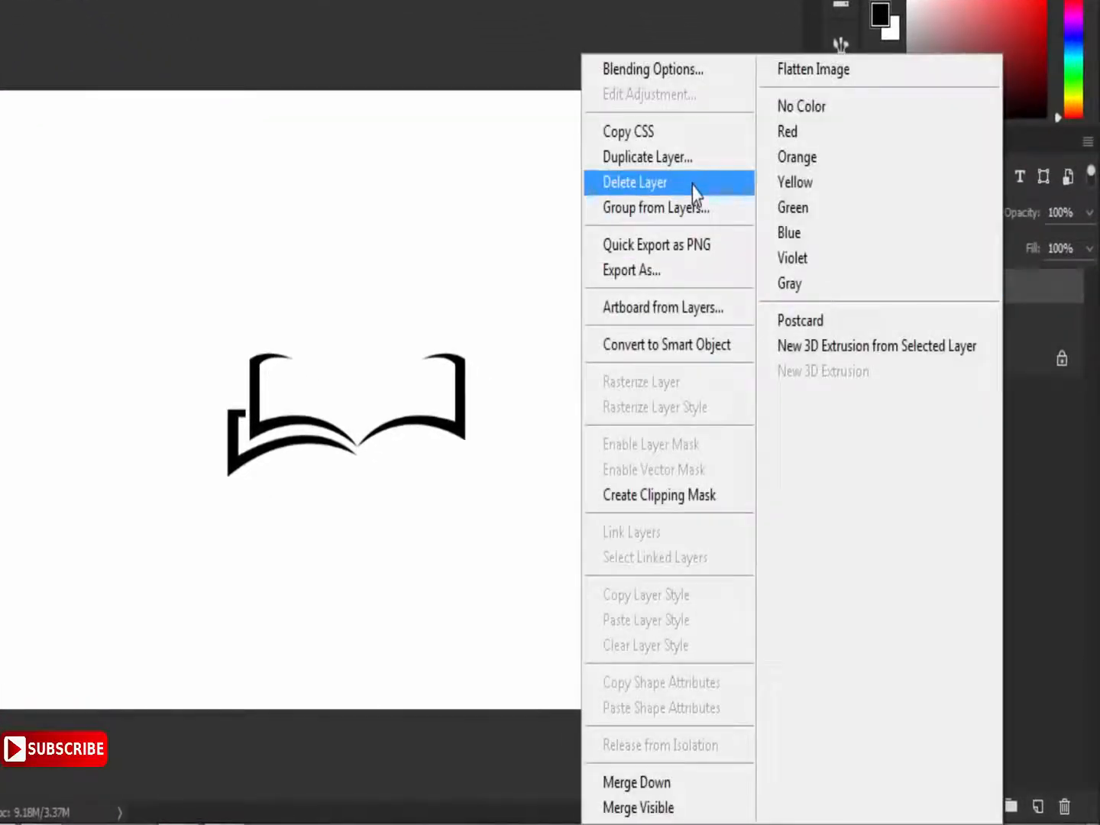
click(702, 193)
click(660, 154)
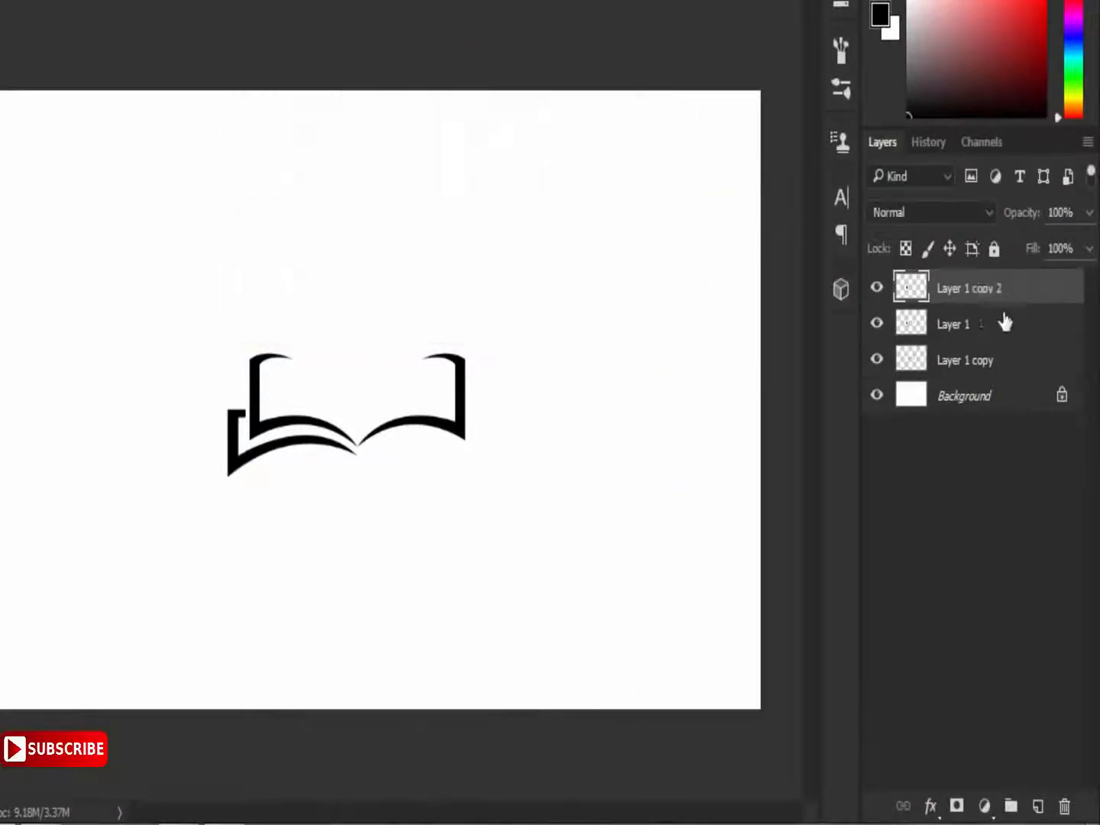
key(ctrl+t)
right_click(328, 441)
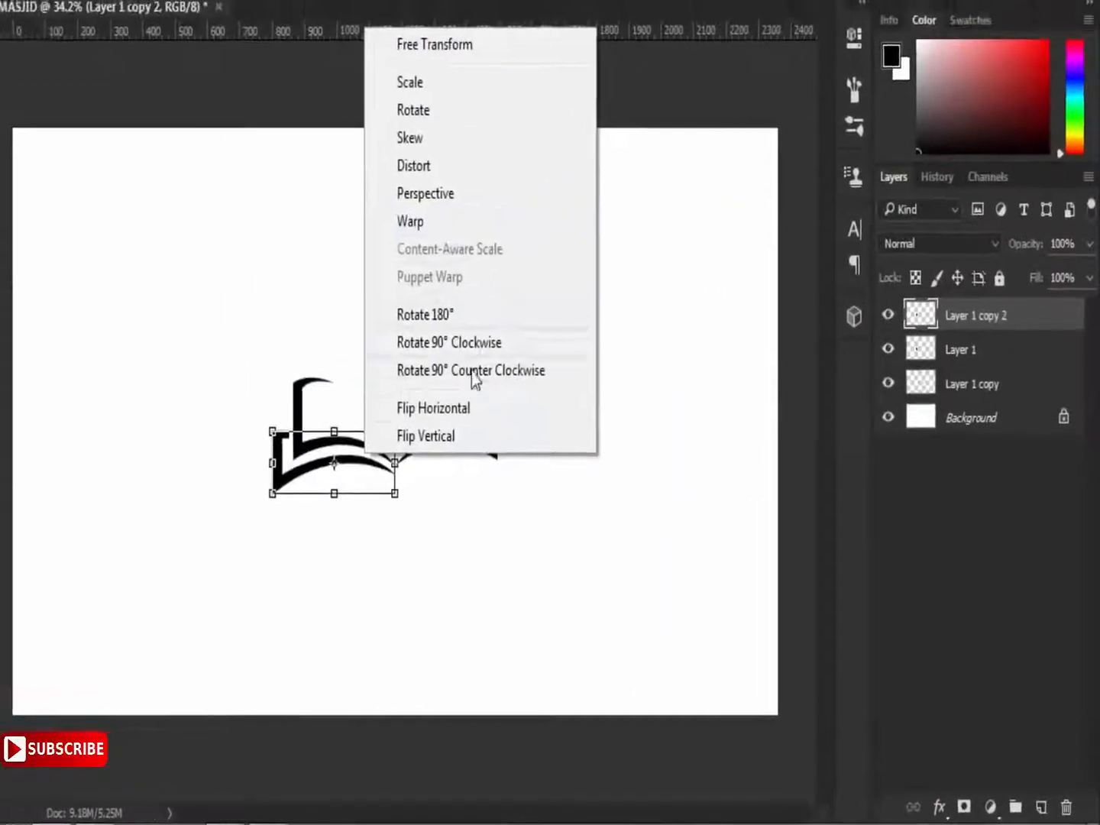
click(433, 408)
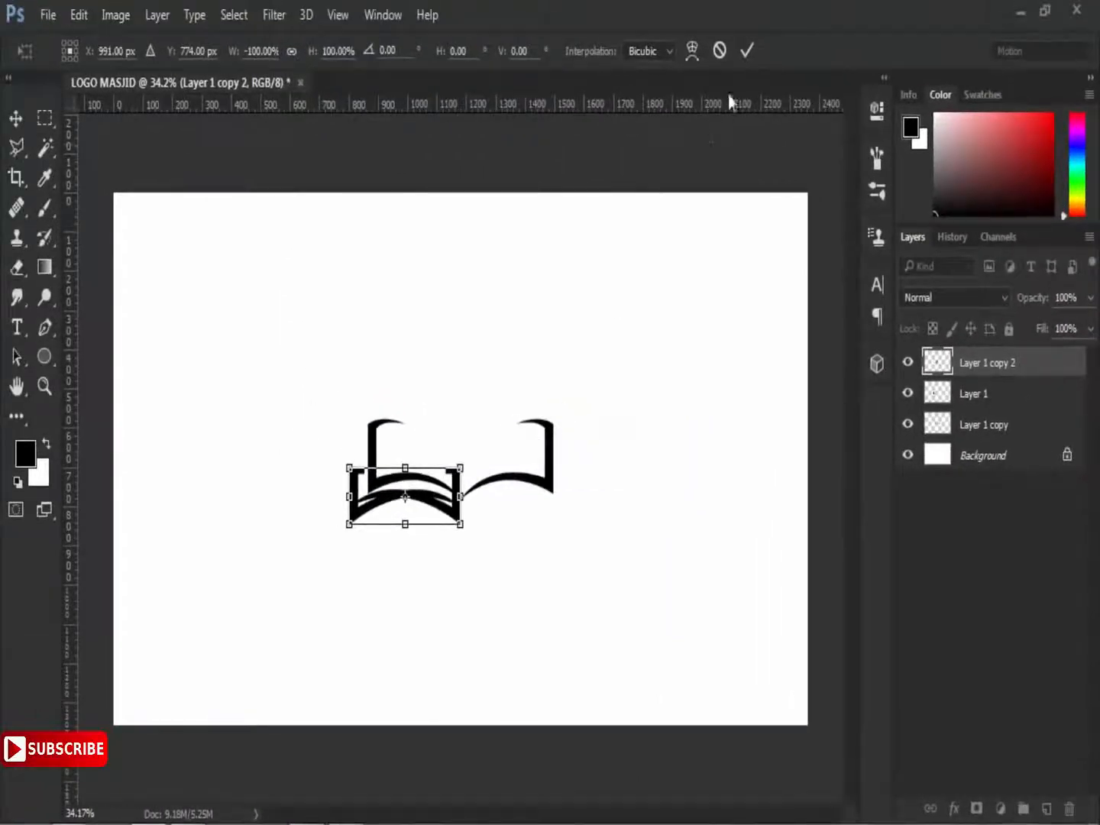
click(751, 50)
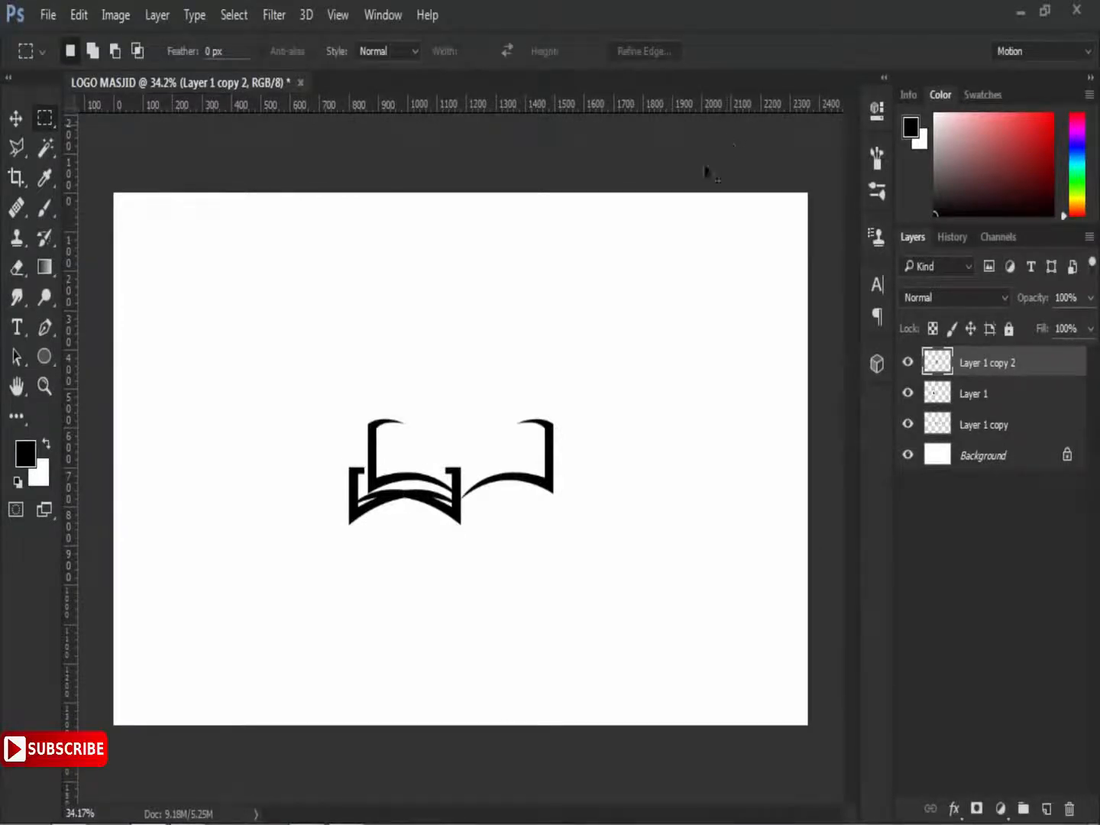
- Move the flipped cover copy to the right until it meets the original at the book's center
key(ctrl+t)
drag(439, 497, 573, 496)
key(Return)
key(m)
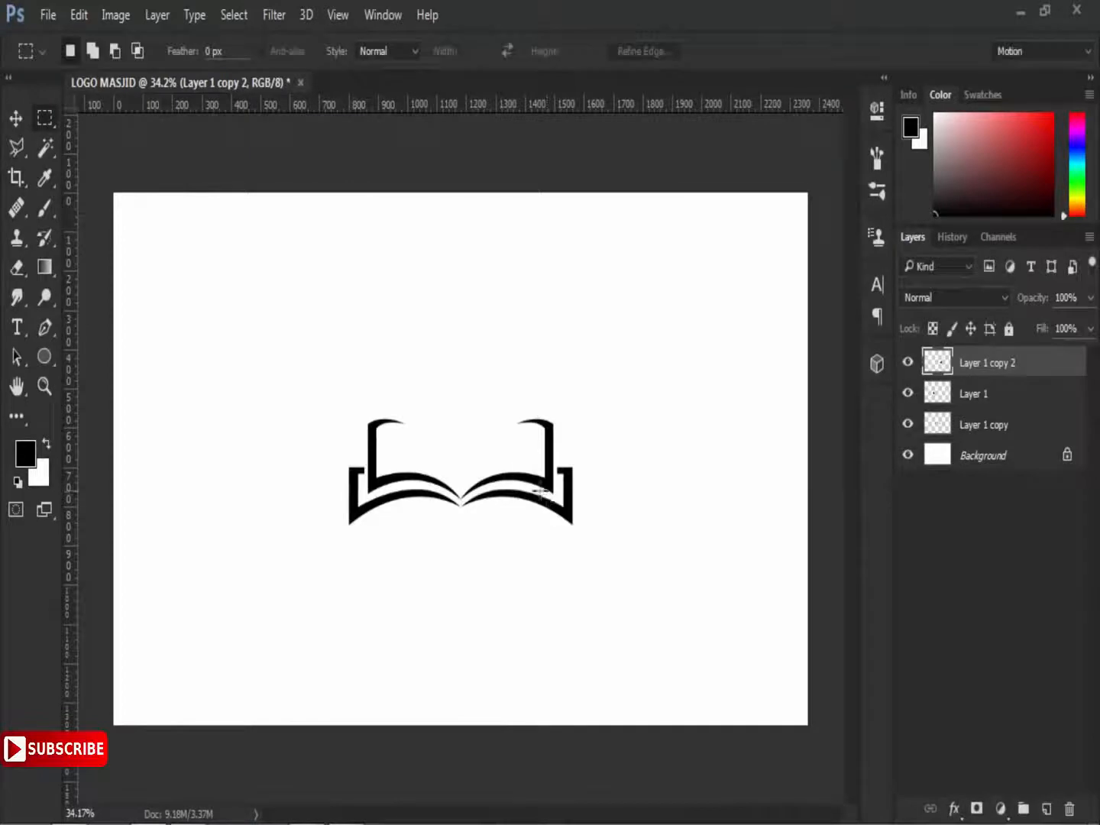
- Merge the left and right cover layers into one layer and deselect it
ctrl+click(1007, 395)
right_click(1010, 394)
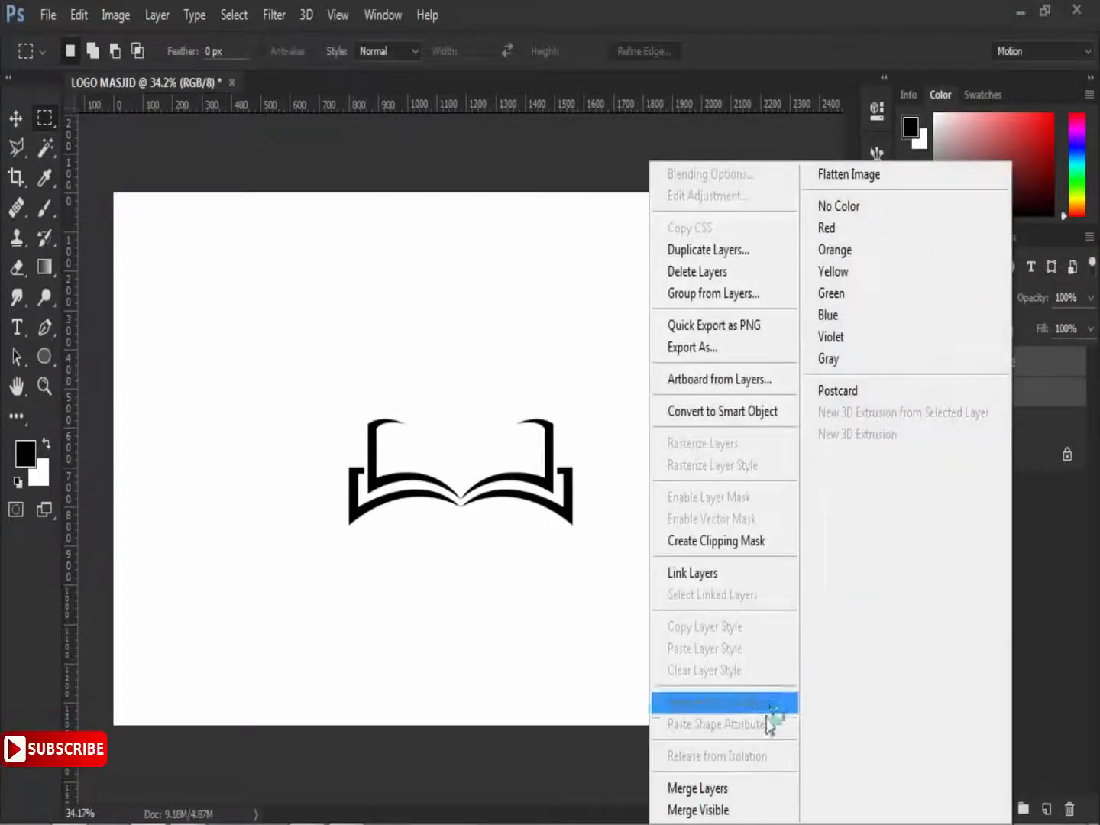
click(750, 789)
key(v)
click(1021, 338)
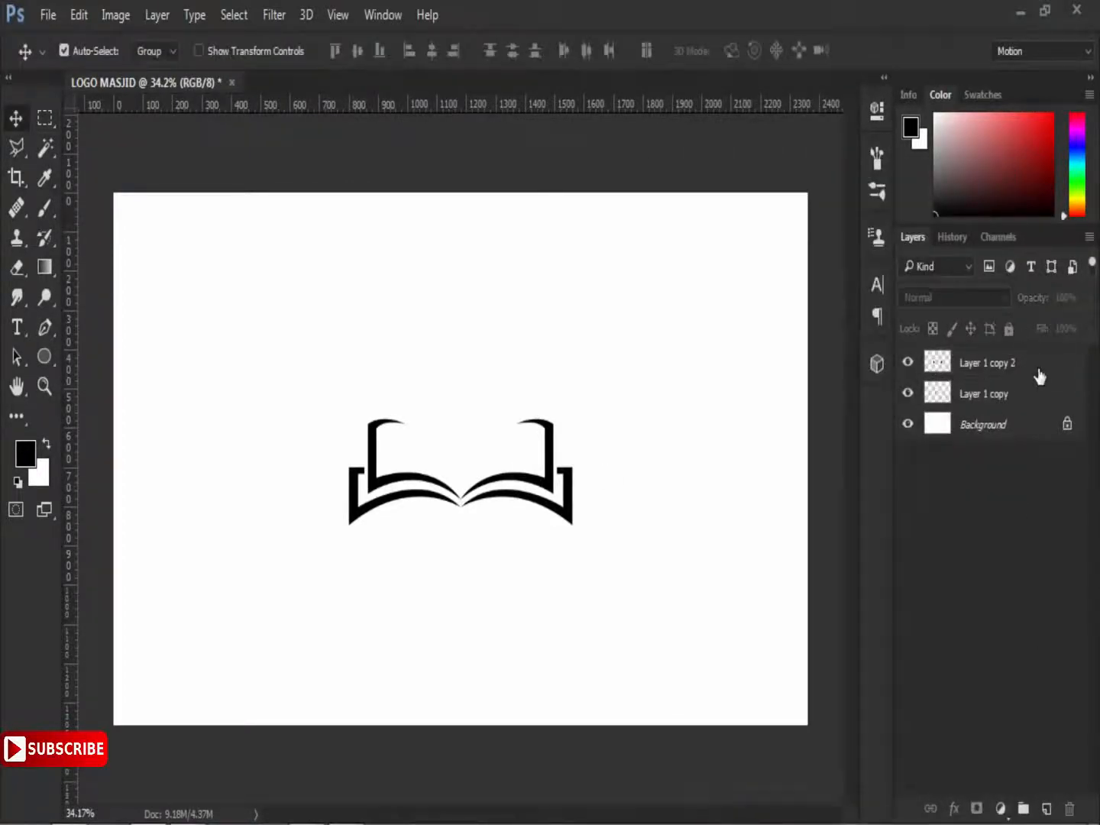
- On a new layer, draw a path with a short vertical segment outside the left cover and an arch to a sharp corner at the center guide
click(1040, 368)
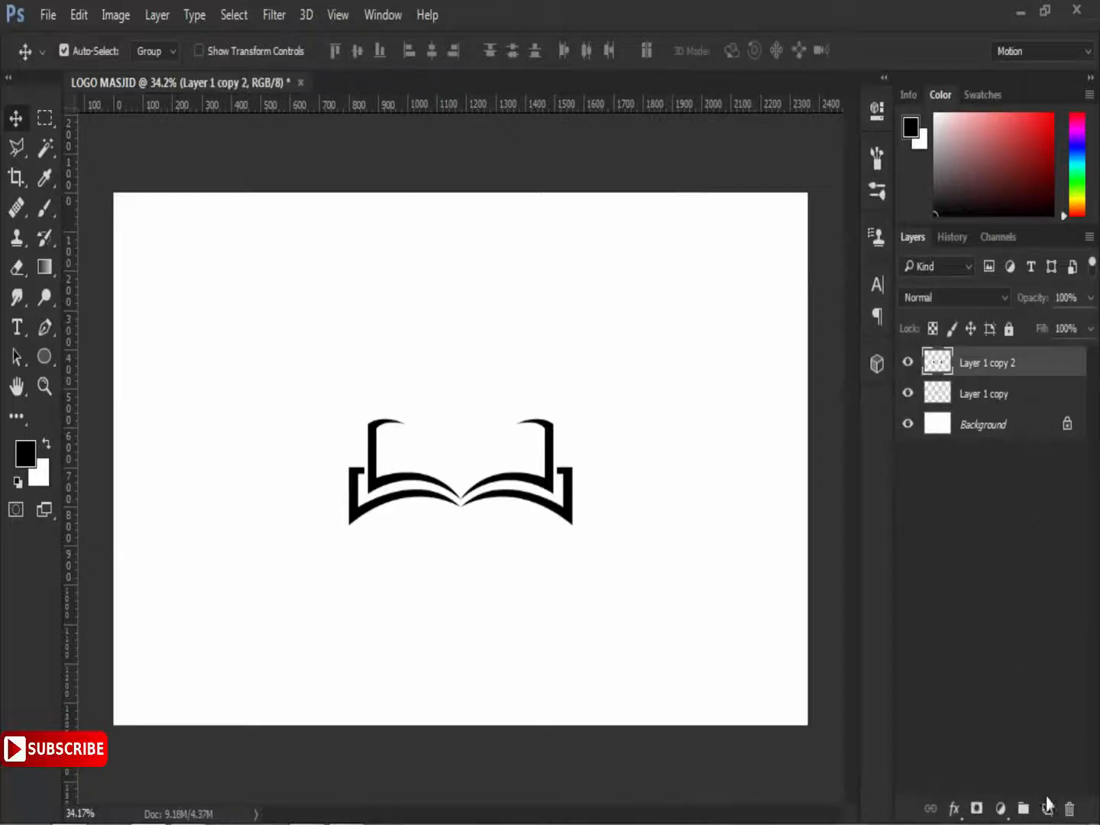
click(1047, 803)
scroll(384, 517, up, 11)
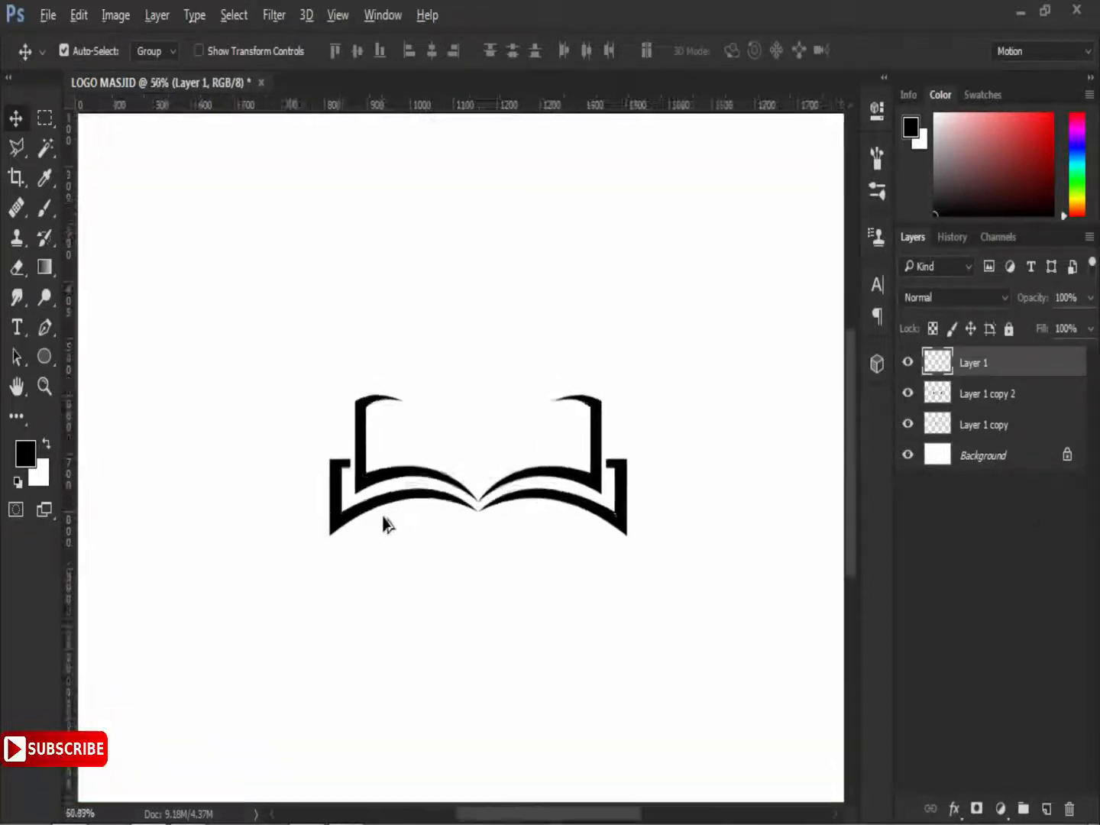
drag(414, 415, 356, 339)
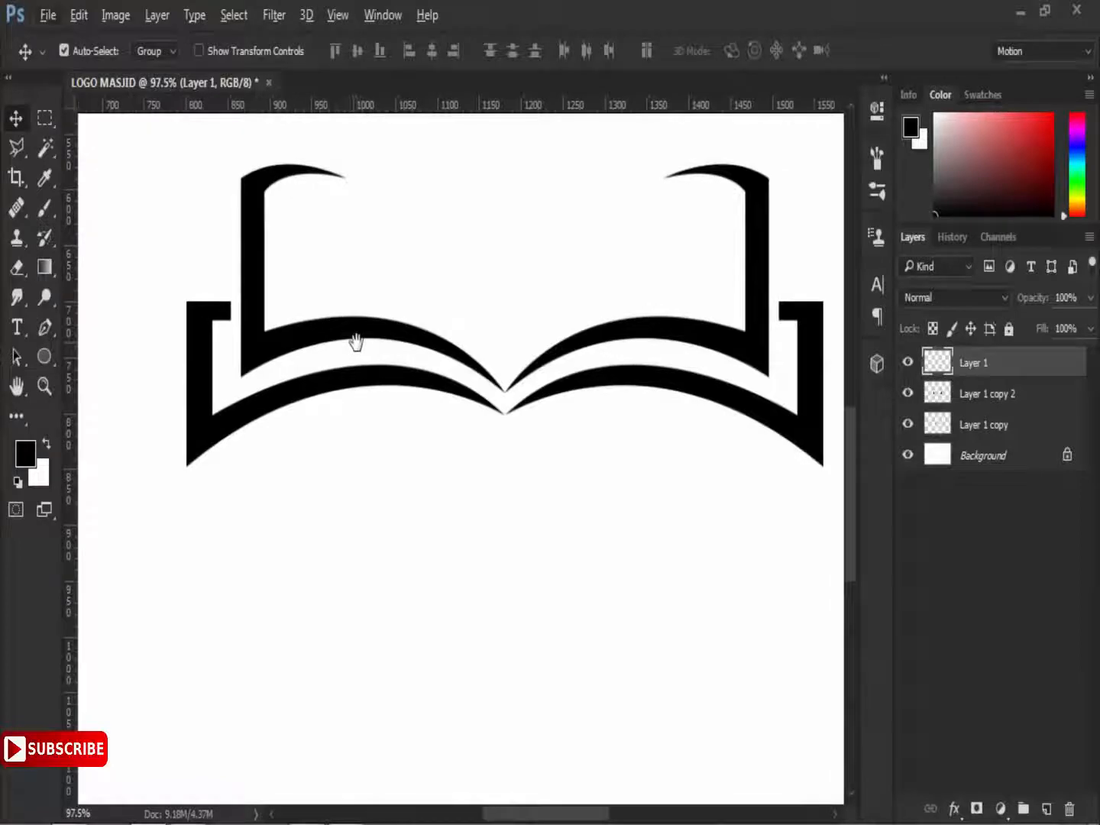
click(45, 326)
click(157, 422)
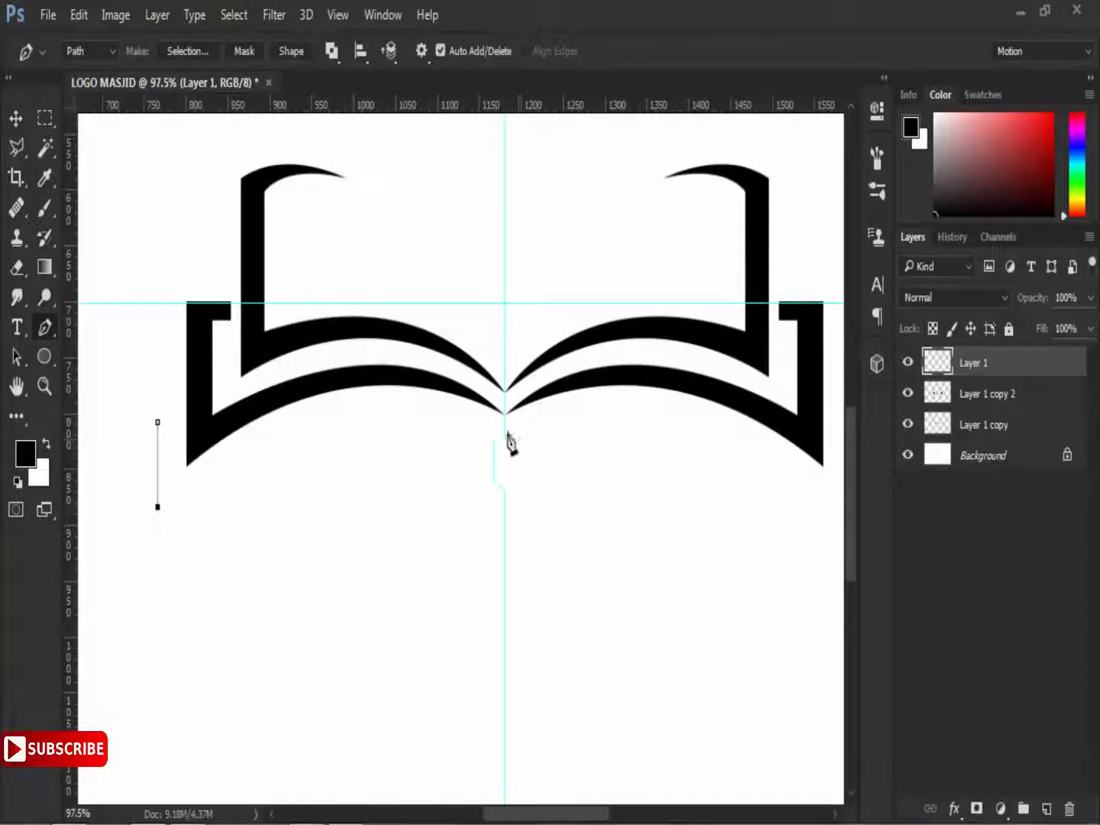
drag(505, 420, 644, 505)
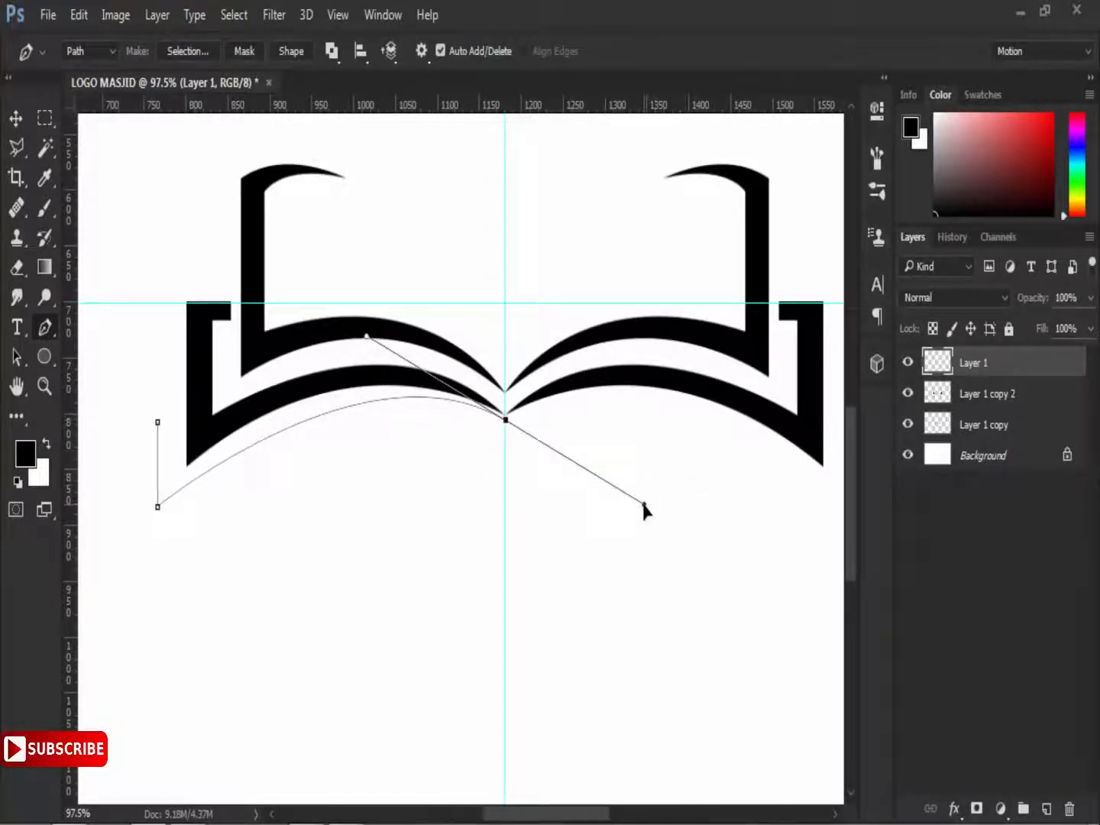
alt+click(506, 421)
drag(137, 551, 117, 596)
drag(158, 507, 217, 501)
key(ctrl+z)
key(ctrl+z)
key(ctrl+alt+z)
key(ctrl+alt+z)
- Draw a lower arch back outward and raise a vertical side to a new horizontal guide level with the path's starting point
drag(138, 552, 120, 586)
drag(155, 519, 356, 349)
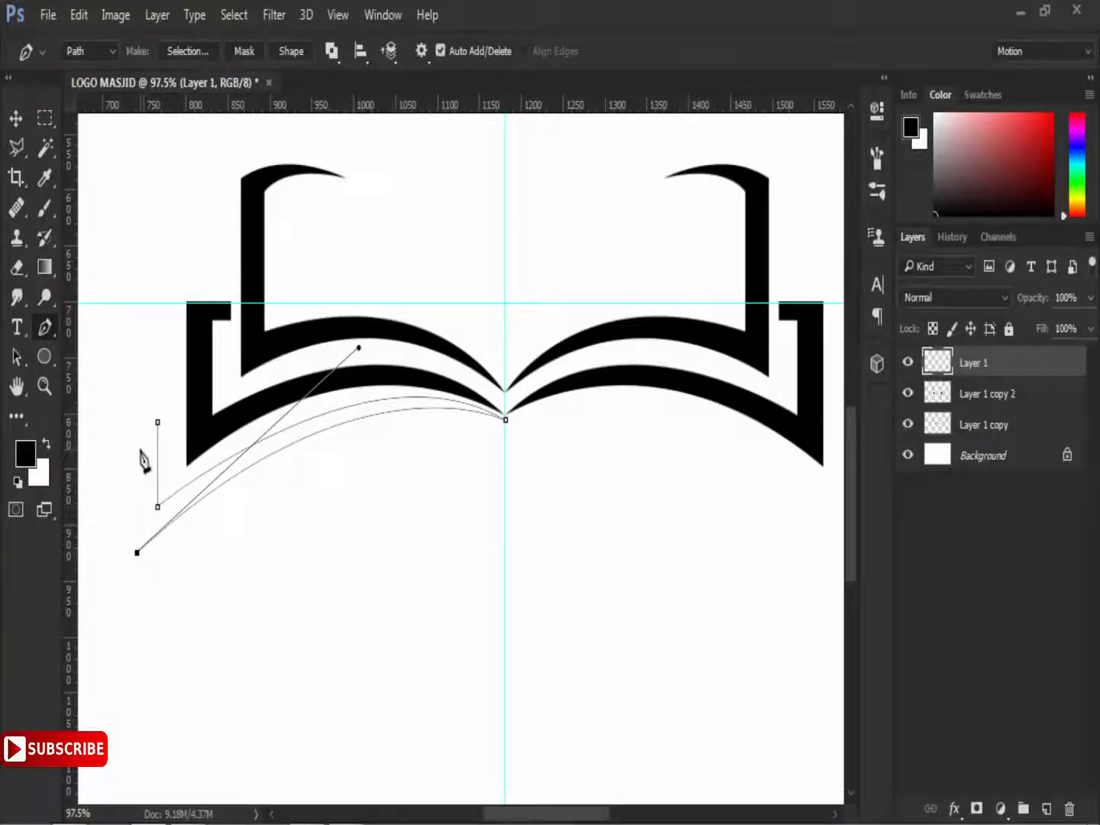
scroll(148, 434, up, 4)
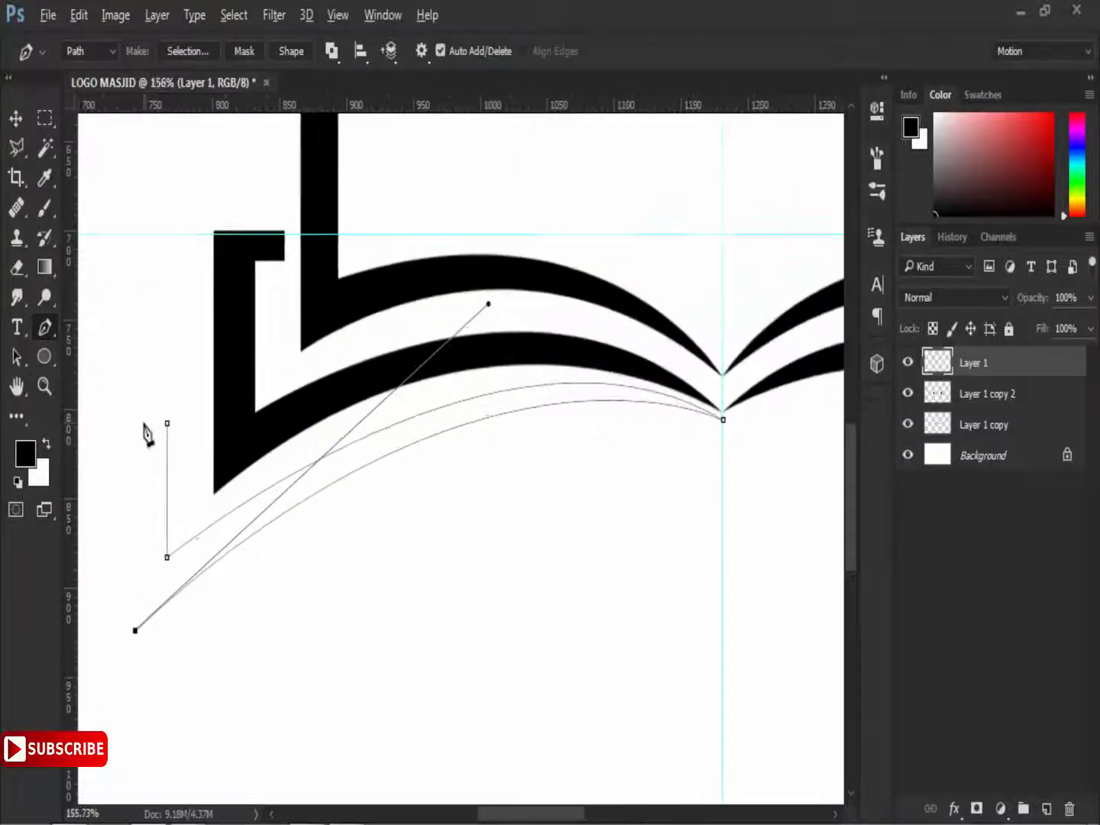
drag(217, 393, 277, 363)
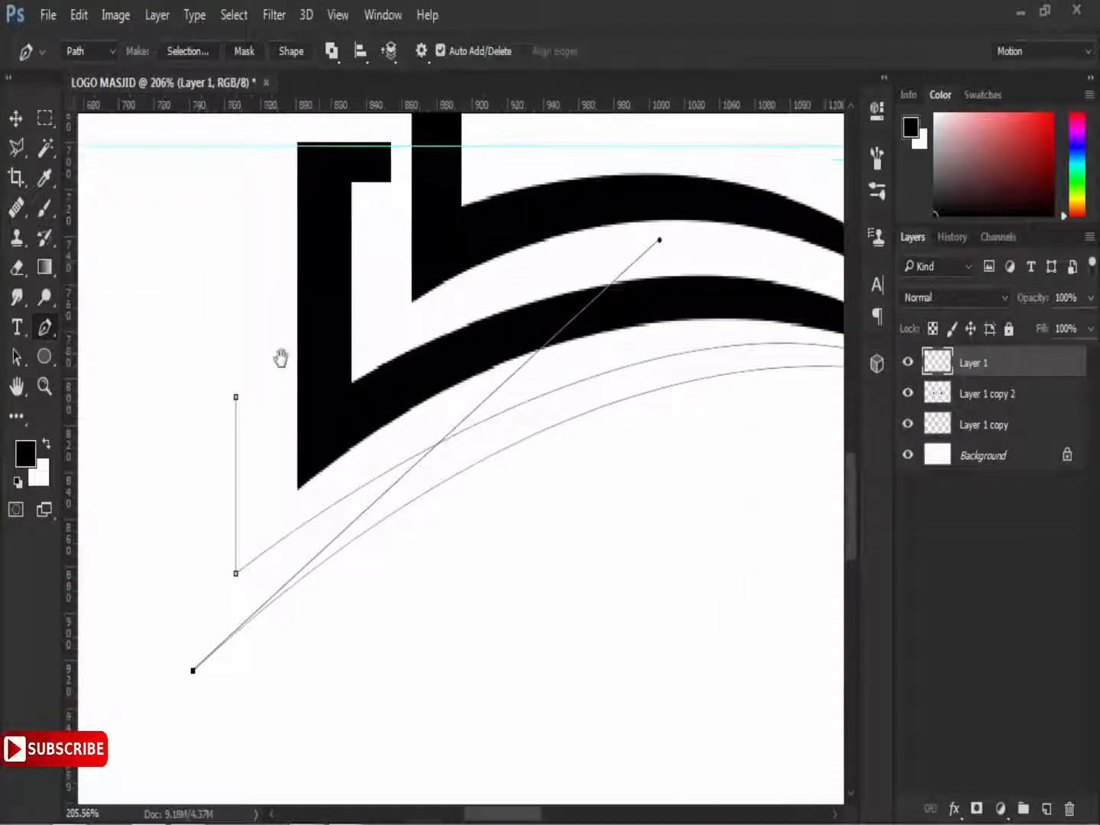
drag(332, 108, 289, 396)
click(193, 396)
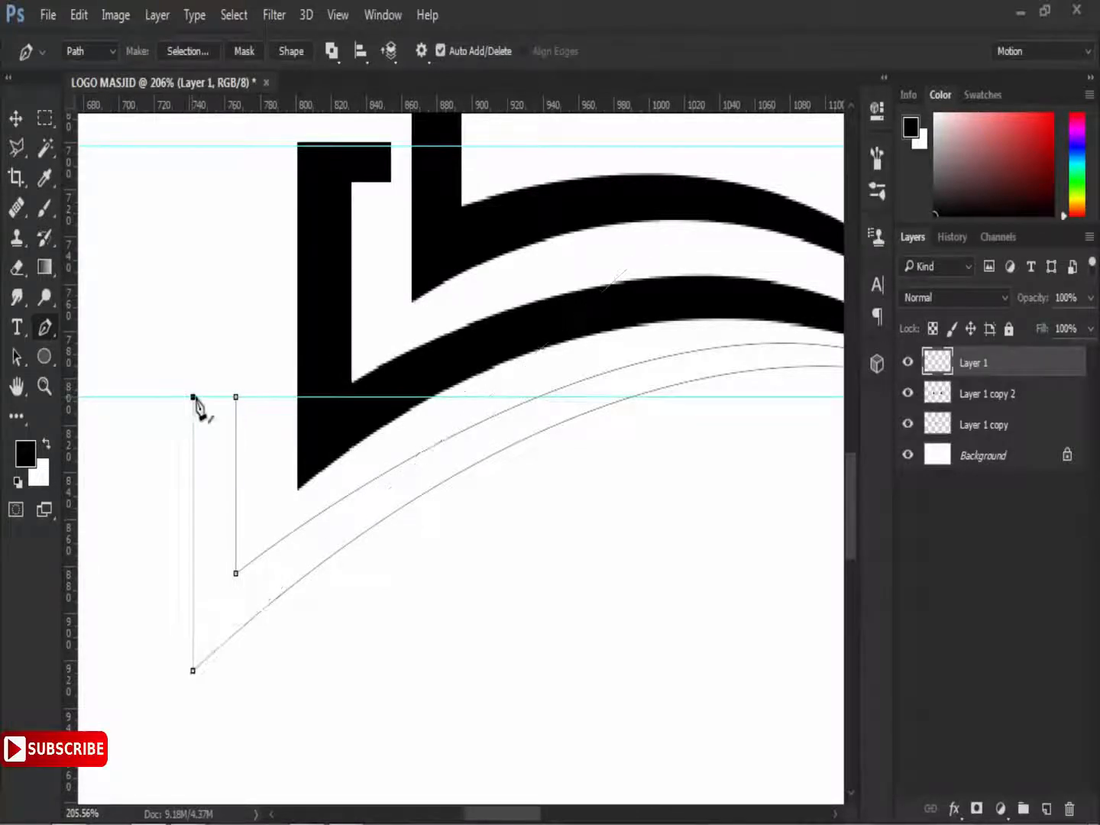
- Fill the outermost left outline path with black and hide the path and guides
right_click(506, 435)
click(528, 390)
click(850, 174)
key(Return)
key(ctrl+h)
scroll(555, 361, down, 10)
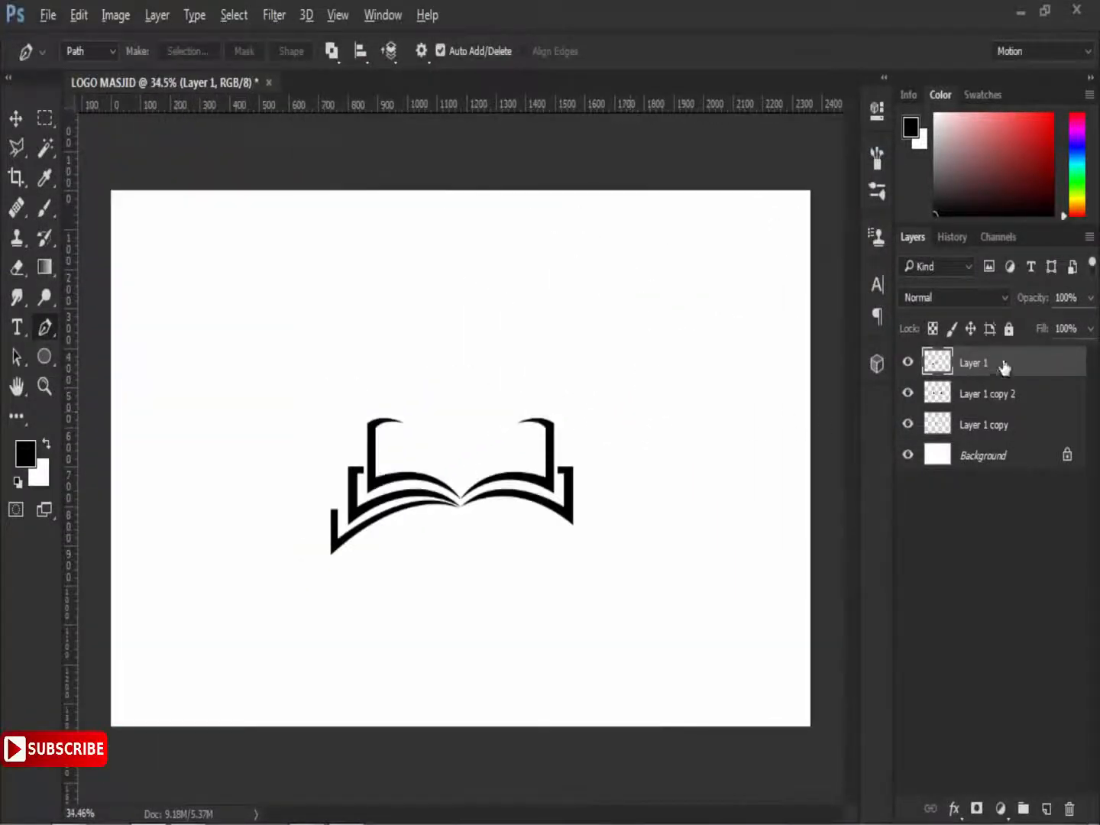
- Duplicate the outermost left outline layer and flip the copy horizontally
right_click(1004, 368)
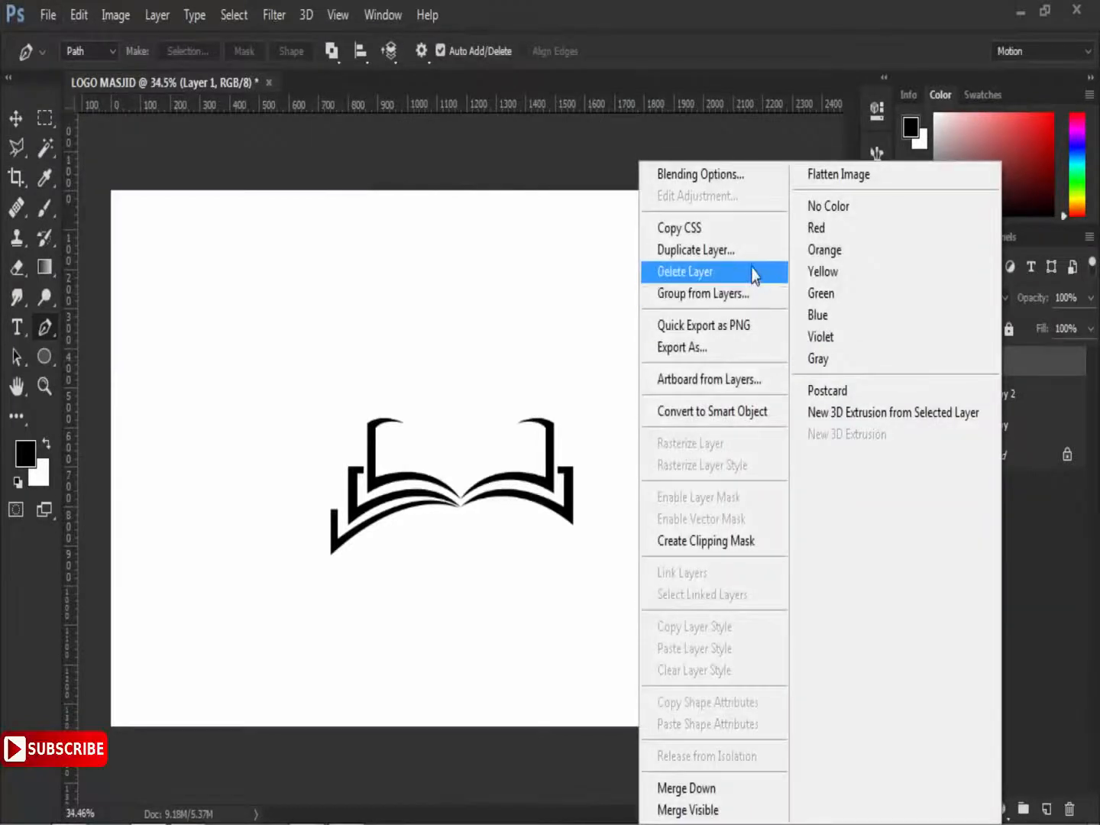
click(710, 251)
click(707, 247)
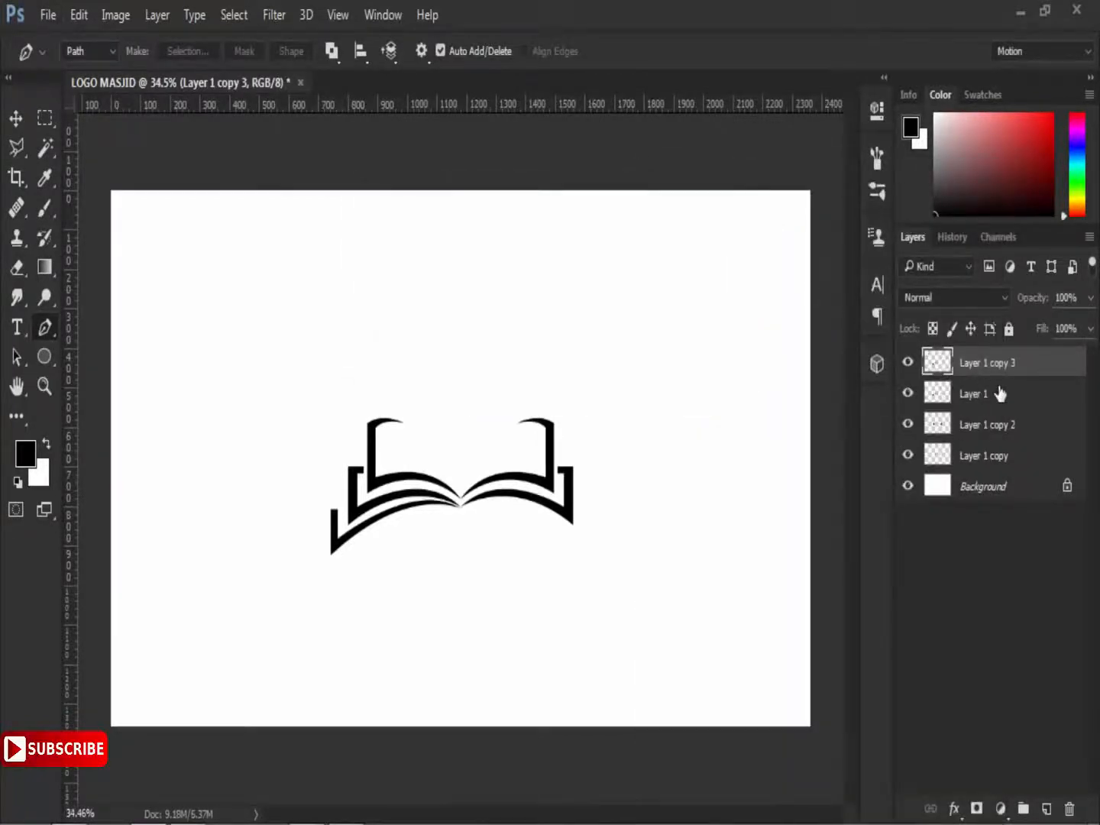
key(ctrl+t)
right_click(416, 538)
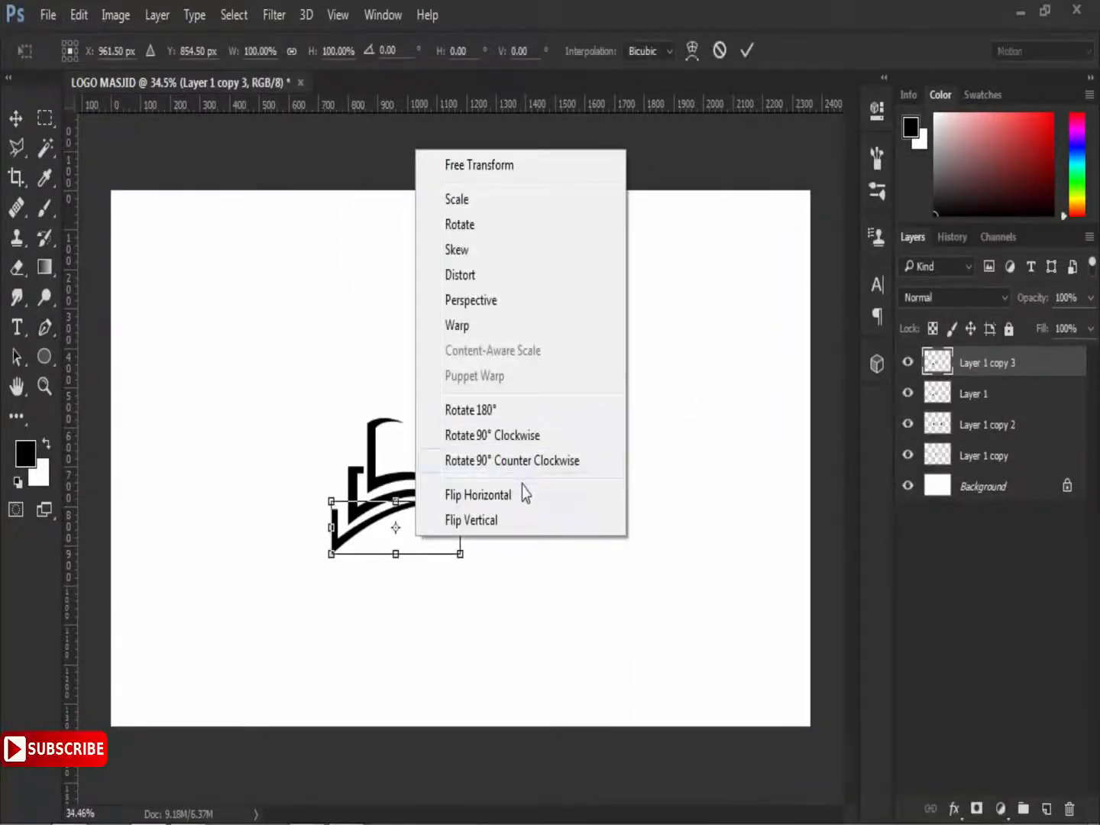
click(478, 495)
click(739, 60)
- Move the flipped outermost outline to the right until it meets the original at the book's center
key(ctrl+t)
drag(419, 537, 547, 537)
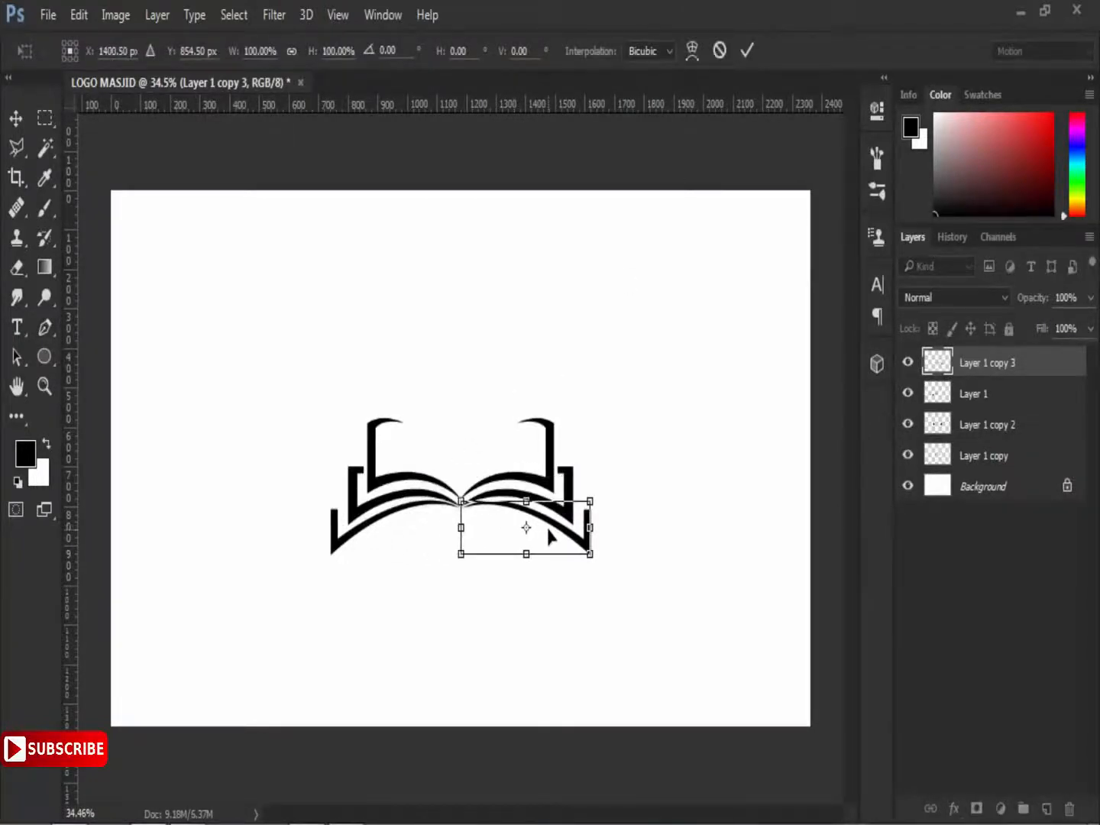
key(Return)
key(p)
scroll(504, 477, down, 2)
scroll(491, 499, up, 1)
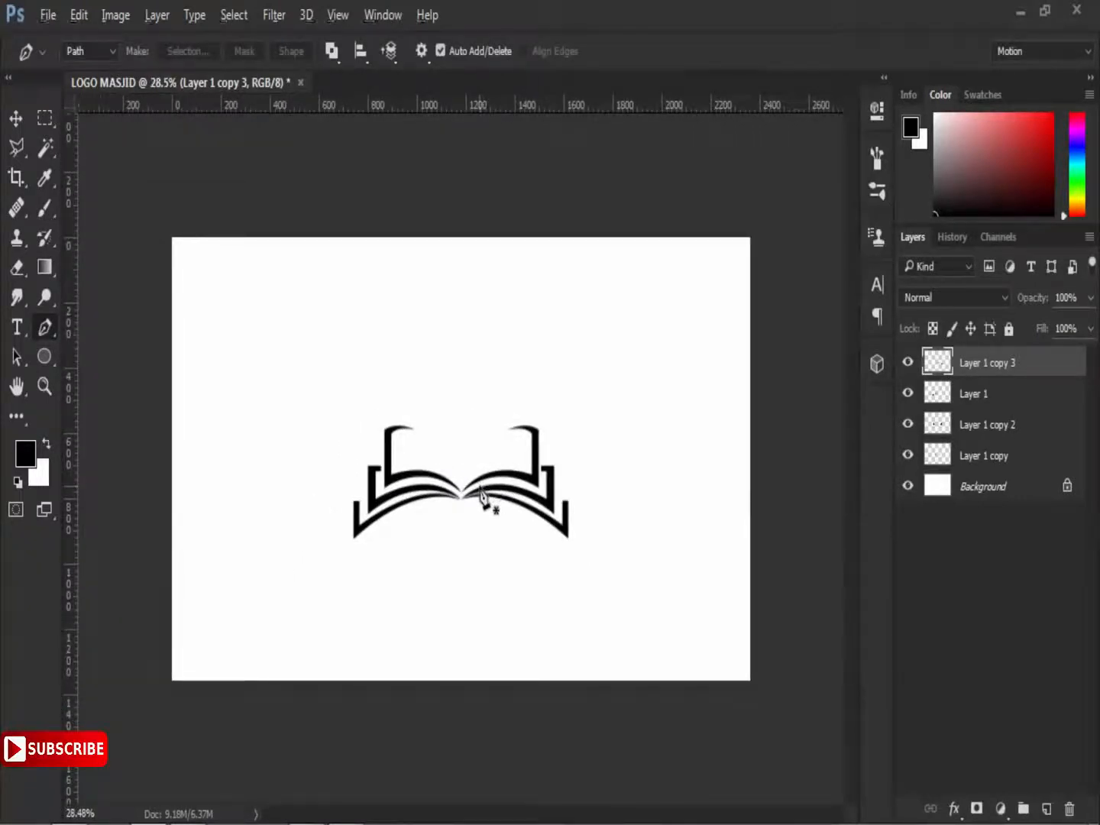
- Undo the move, flip and duplication of the outermost outline
key(ctrl+alt+z)
key(ctrl+alt+z)
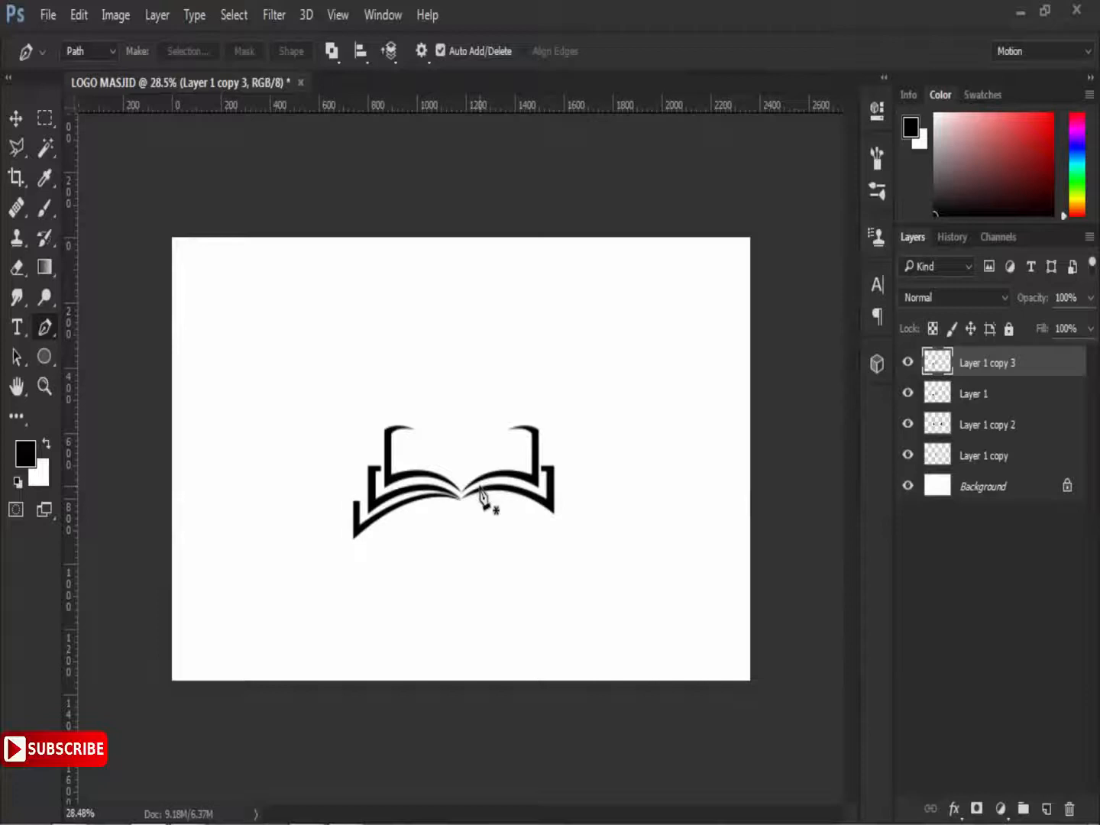
key(ctrl+alt+z)
key(ctrl+alt+z)
key(ctrl+alt+z)
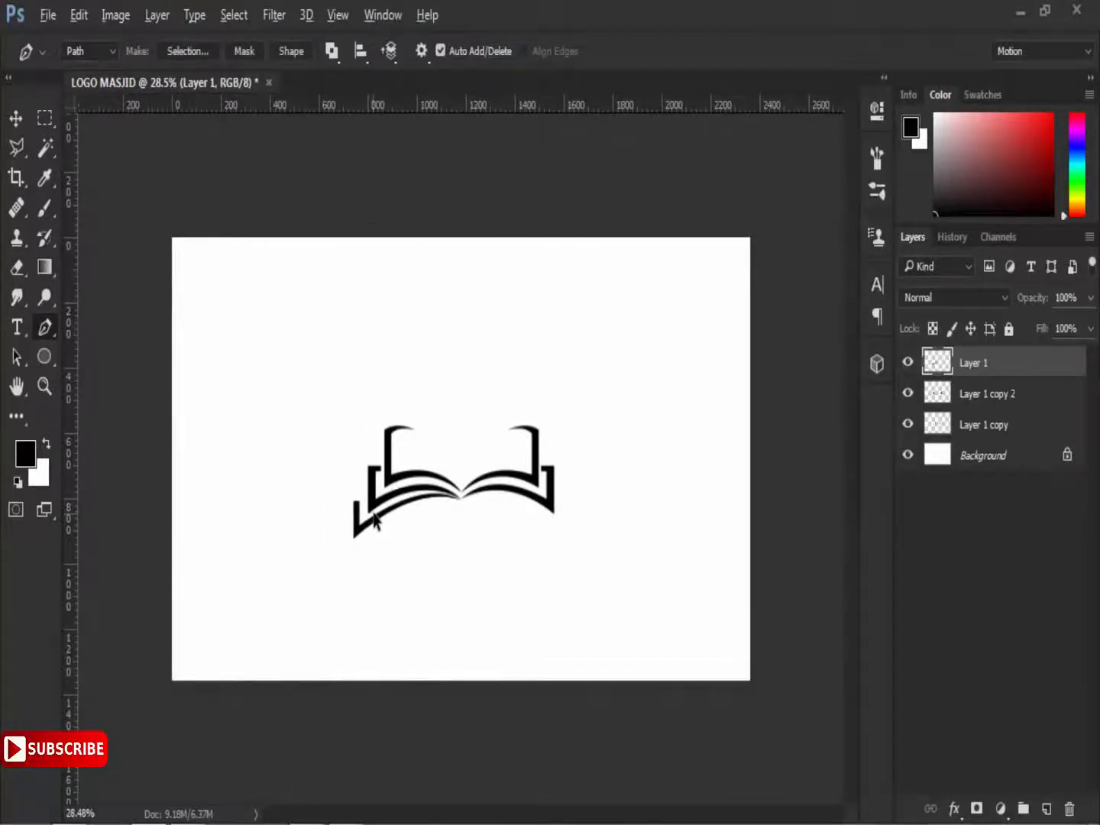
scroll(368, 527, up, 6)
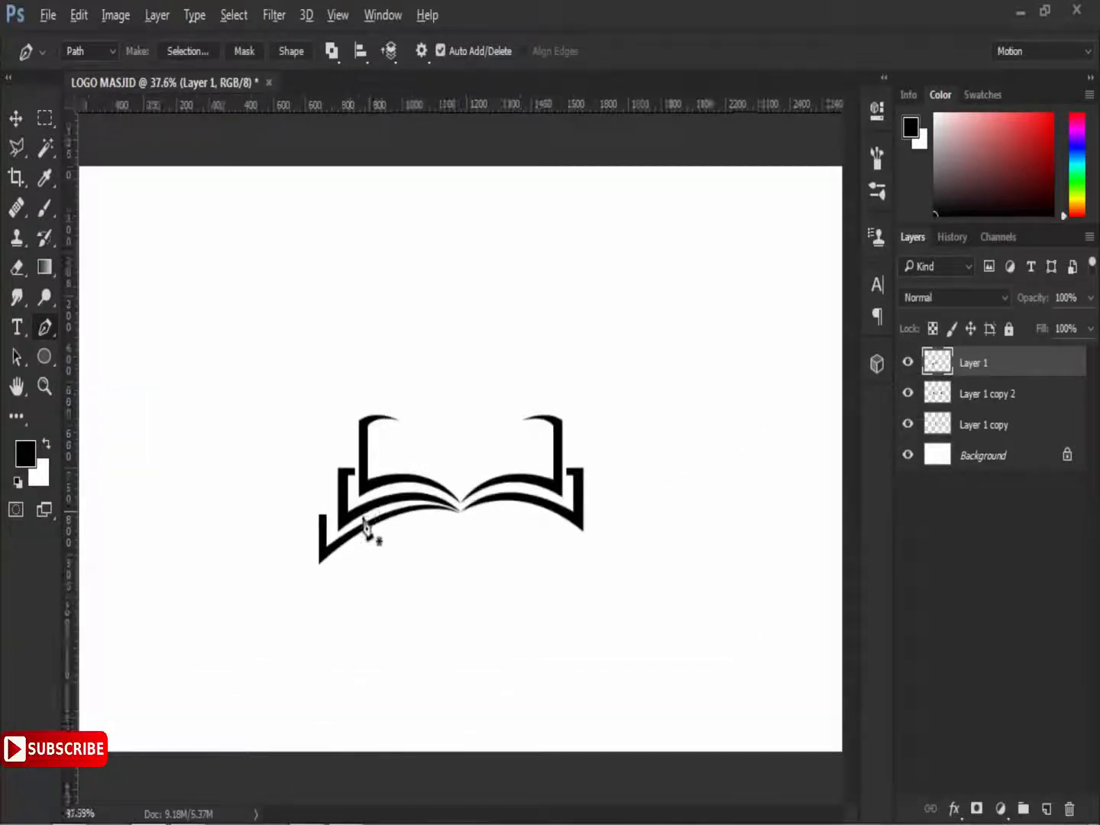
- Add a short black horizontal cap extending inward from the top of the outermost left outline, using a filled rectangular selection
scroll(333, 541, up, 2)
drag(368, 466, 363, 397)
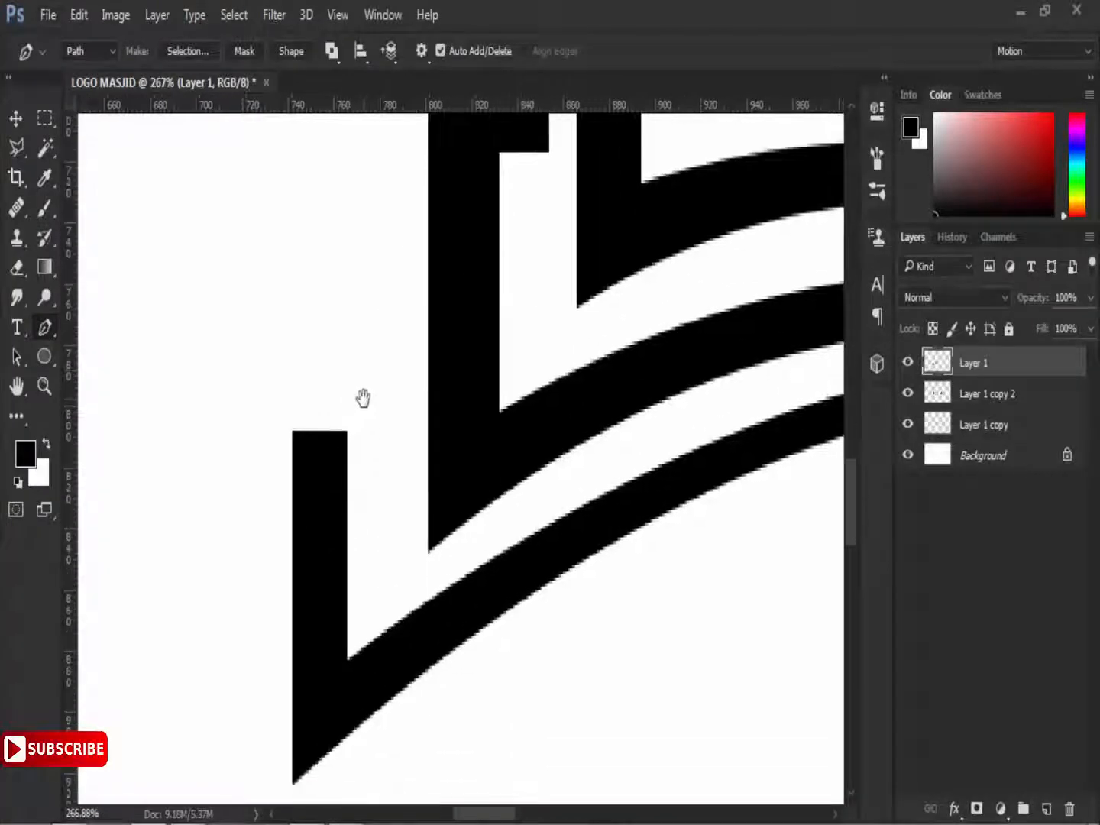
click(49, 125)
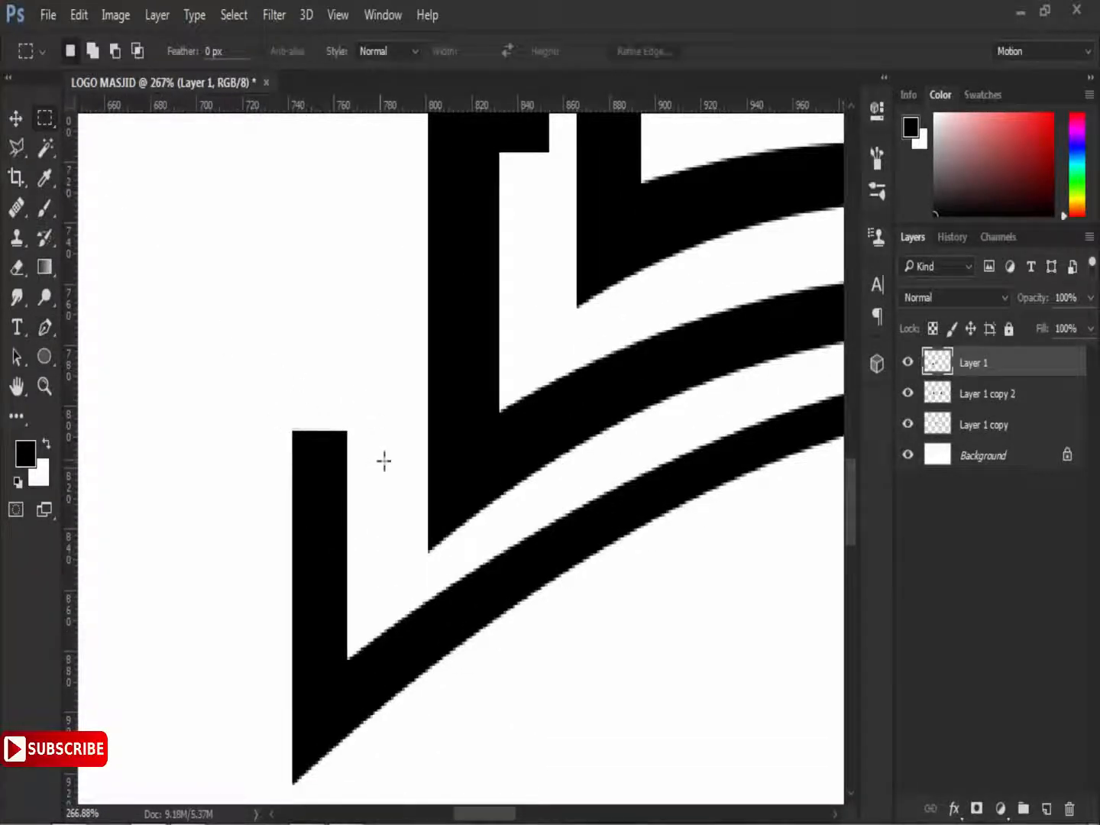
drag(402, 465, 295, 418)
drag(389, 466, 293, 418)
key(ctrl+BackSpace)
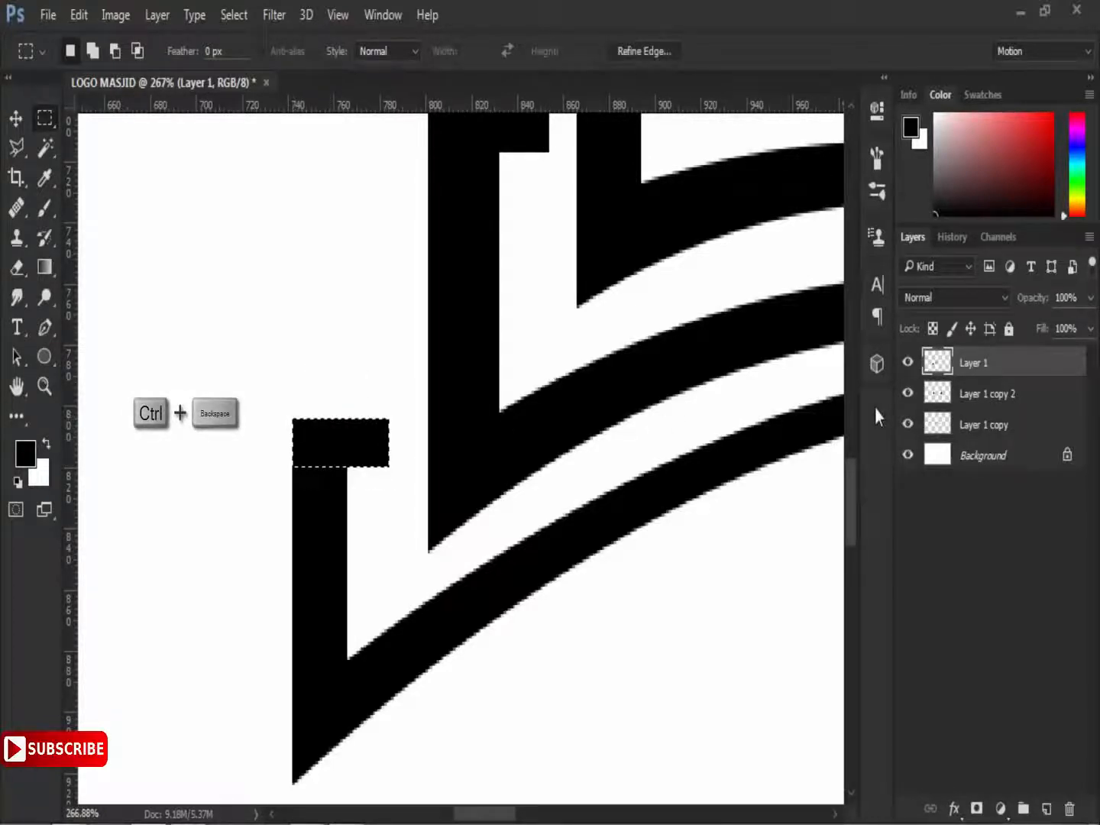
scroll(672, 386, down, 6)
scroll(604, 394, down, 2)
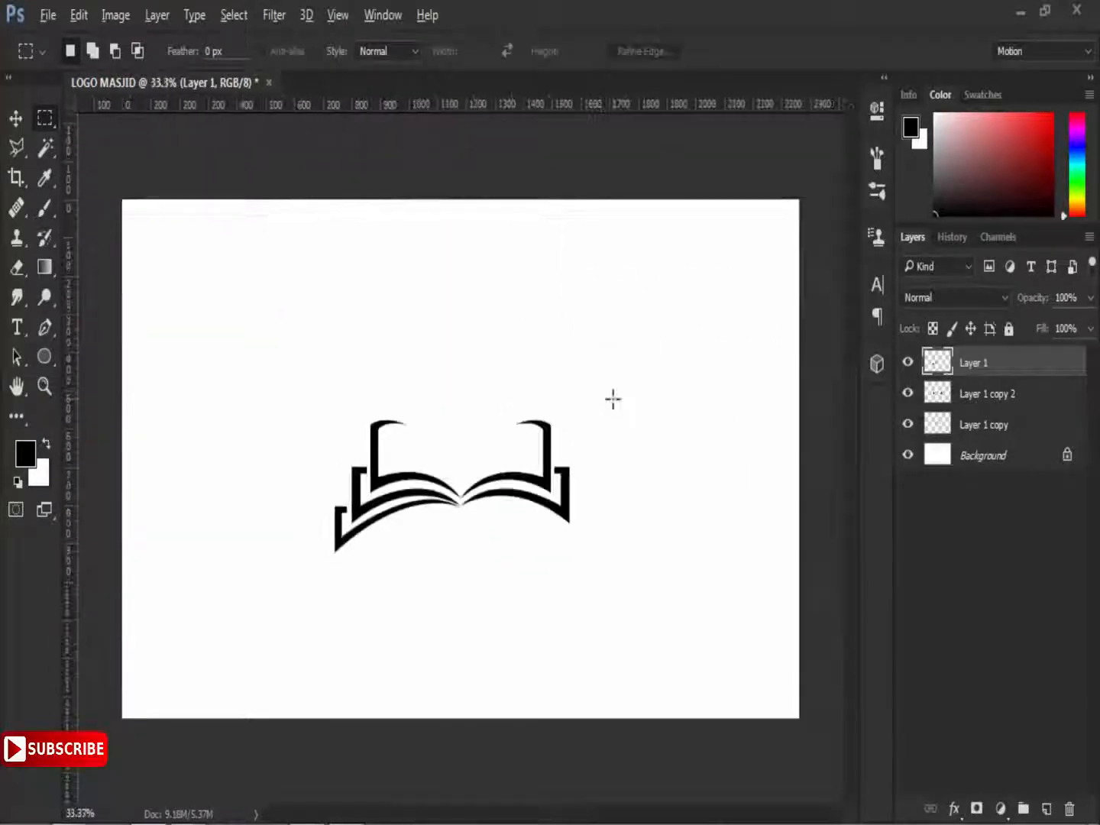
scroll(611, 397, up, 1)
key(ctrl+j)
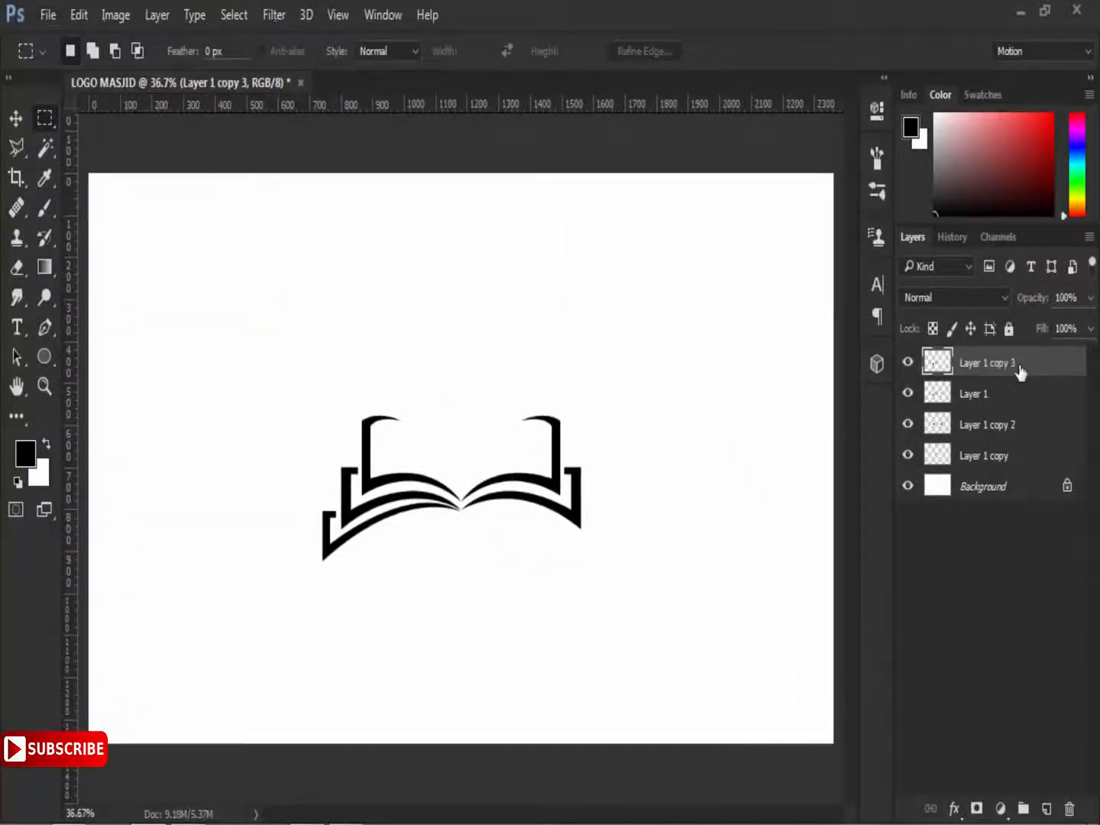
key(ctrl+z)
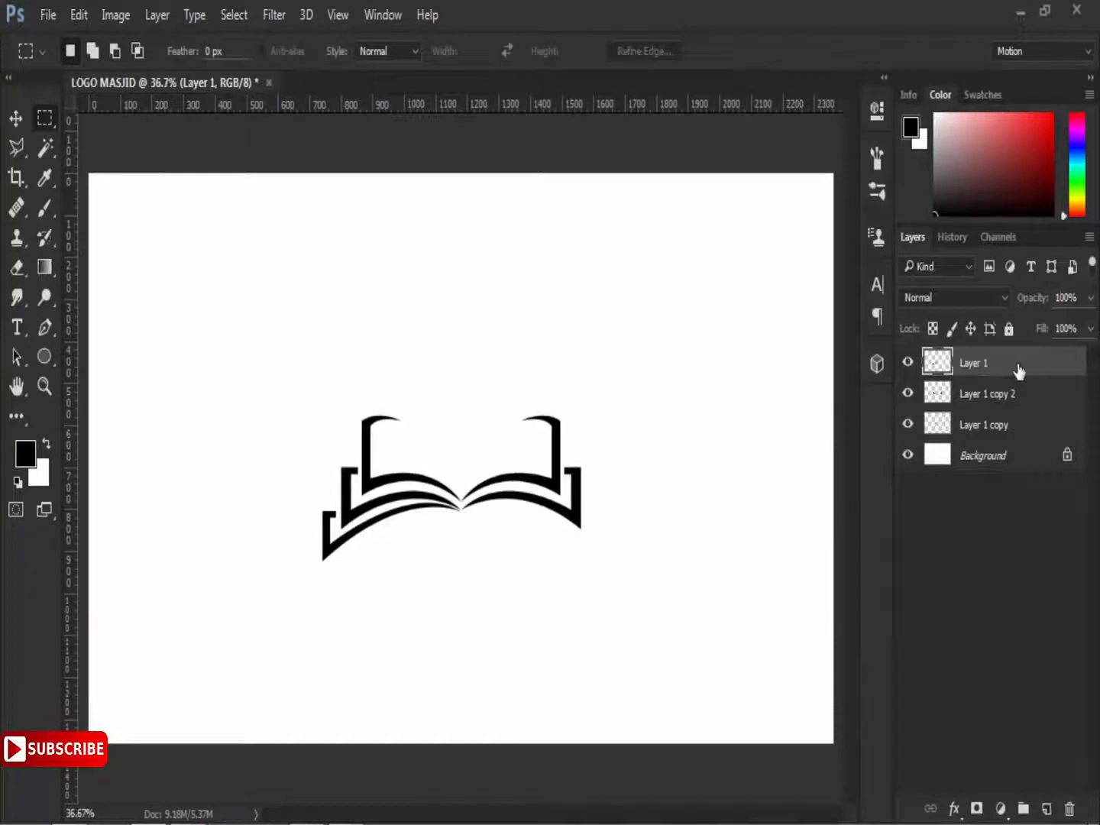
- Duplicate the capped outermost left outline layer and flip the copy horizontally
right_click(1018, 371)
click(758, 253)
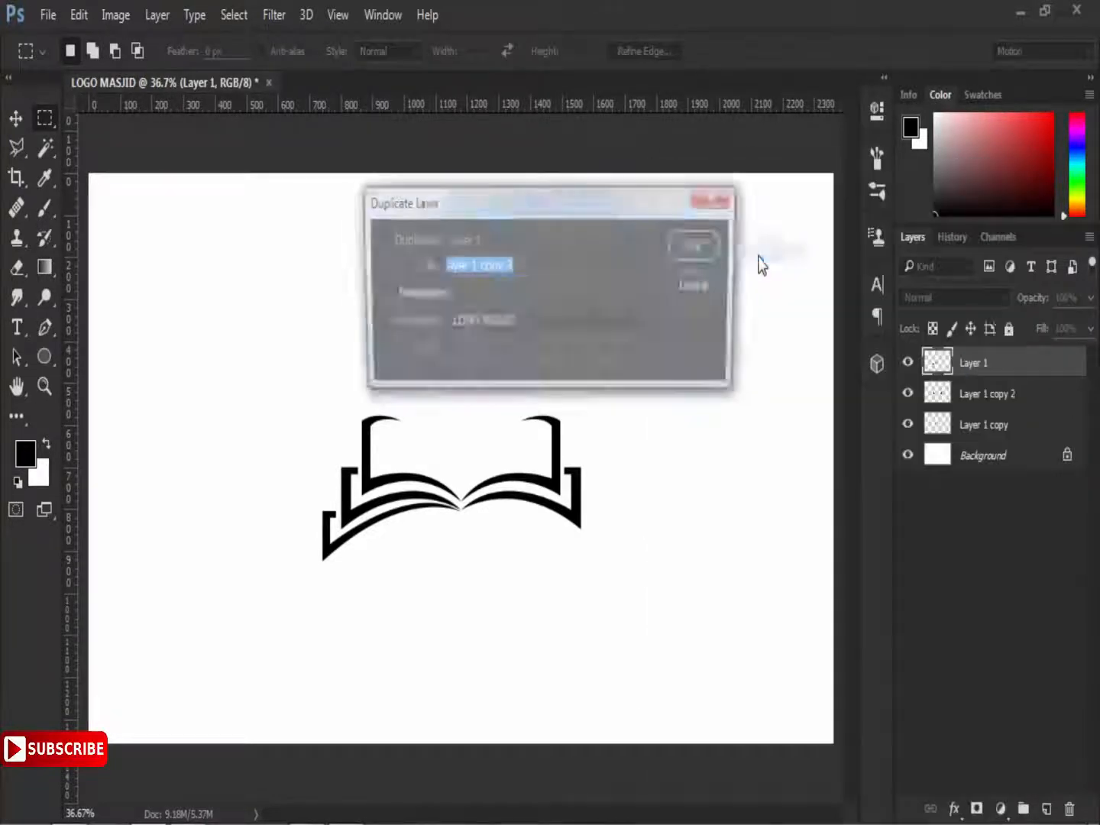
click(694, 245)
key(ctrl+t)
right_click(412, 525)
click(470, 512)
click(748, 50)
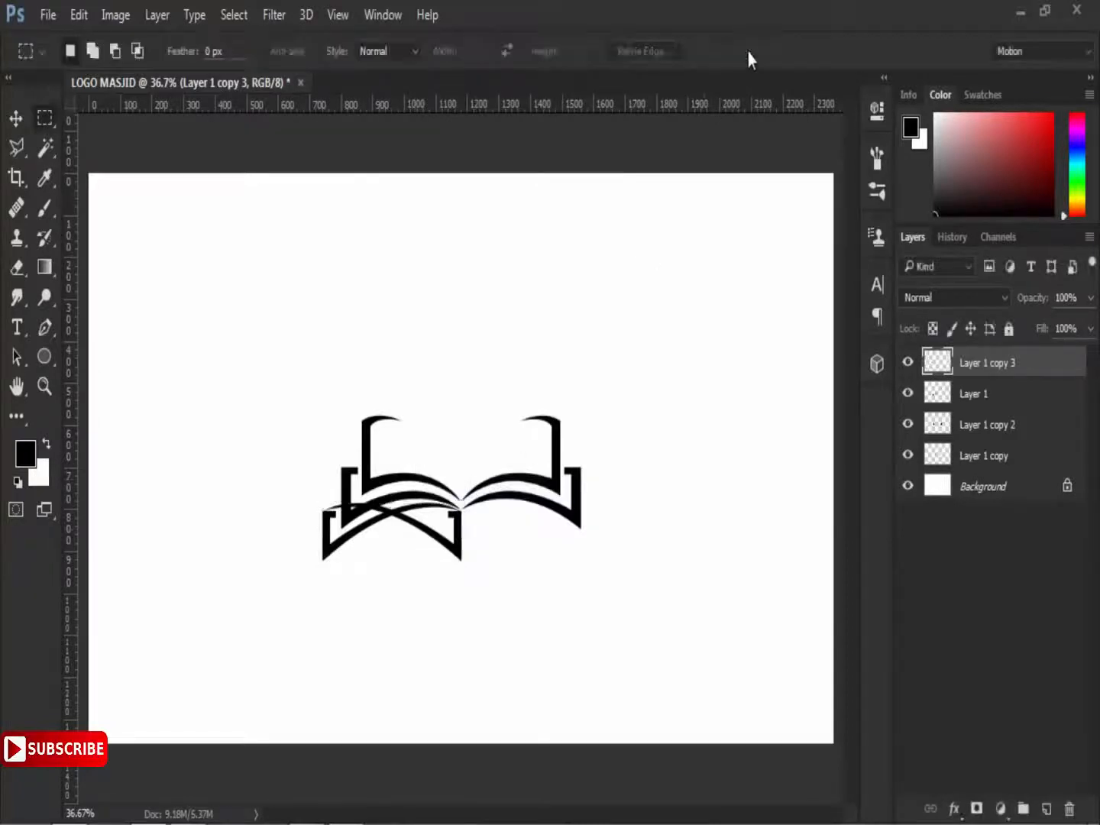
- Move the flipped capped outline to the right so it meets the original at the book's center
key(ctrl+t)
drag(406, 532, 545, 530)
key(Return)
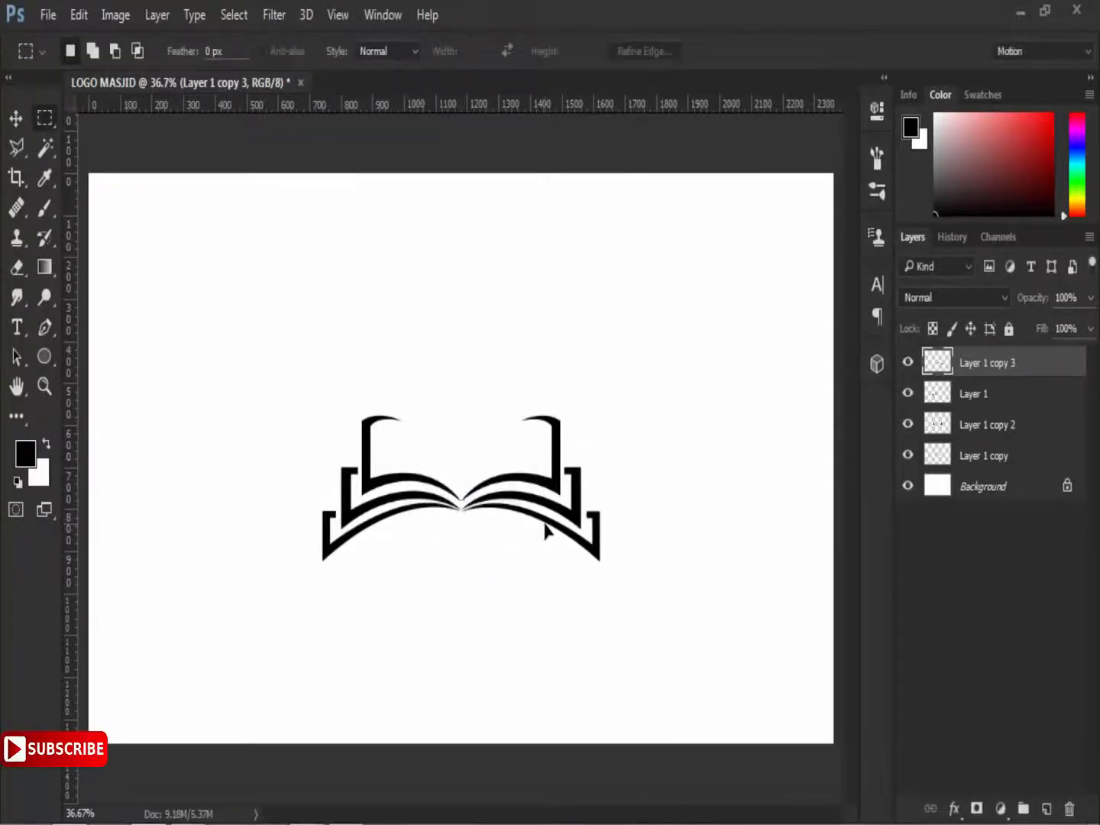
scroll(516, 493, up, 5)
scroll(512, 487, down, 5)
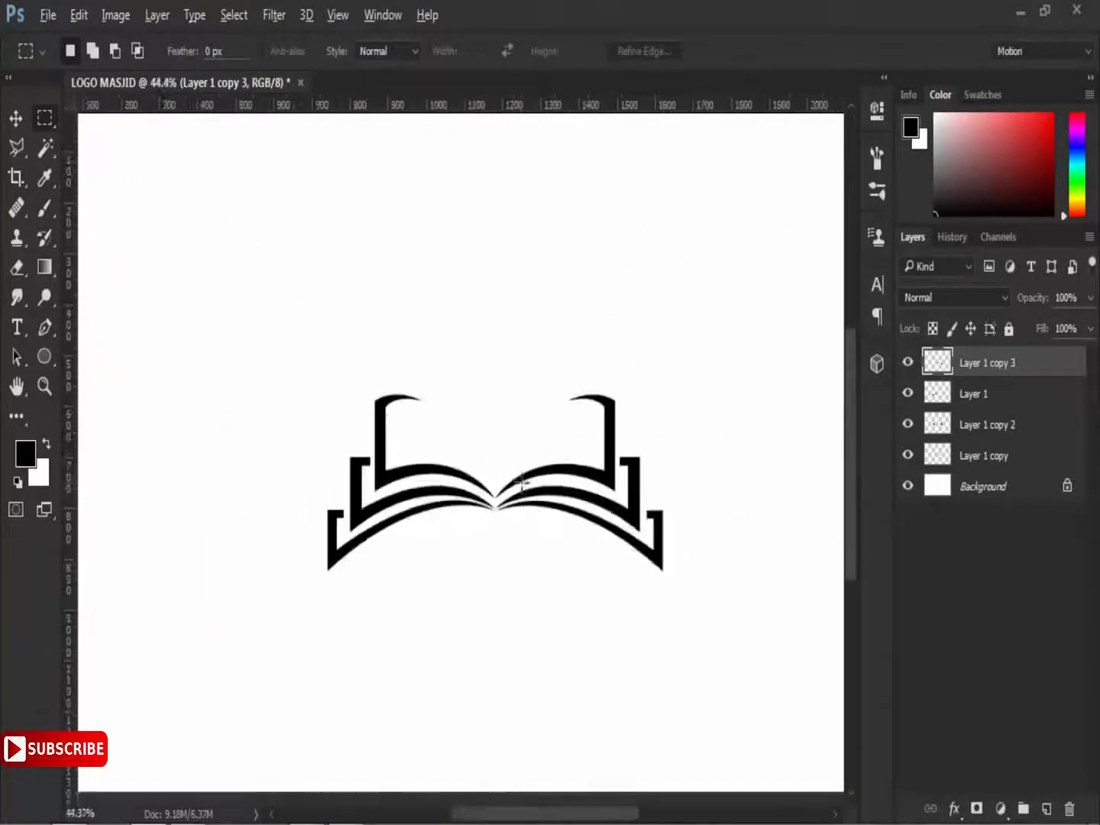
- Merge the two outermost outline layers into one layer and deselect all layers
right_click(1024, 403)
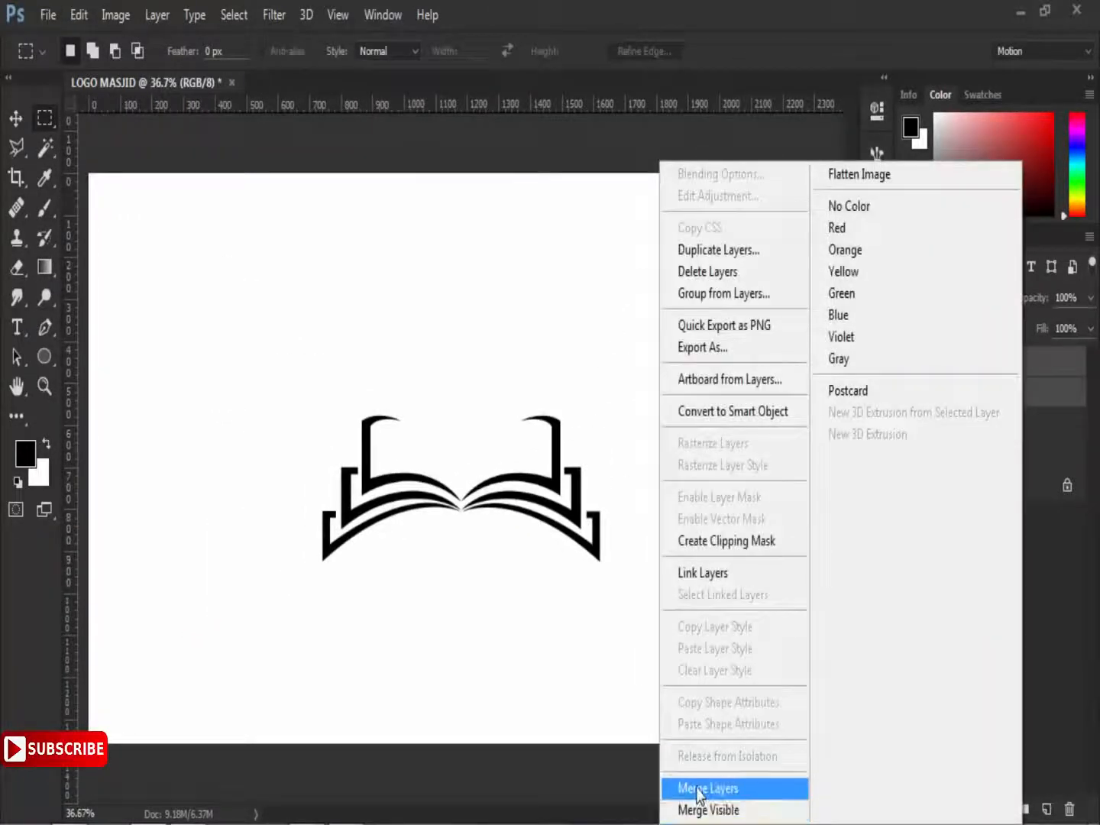
click(705, 786)
key(v)
click(1012, 532)
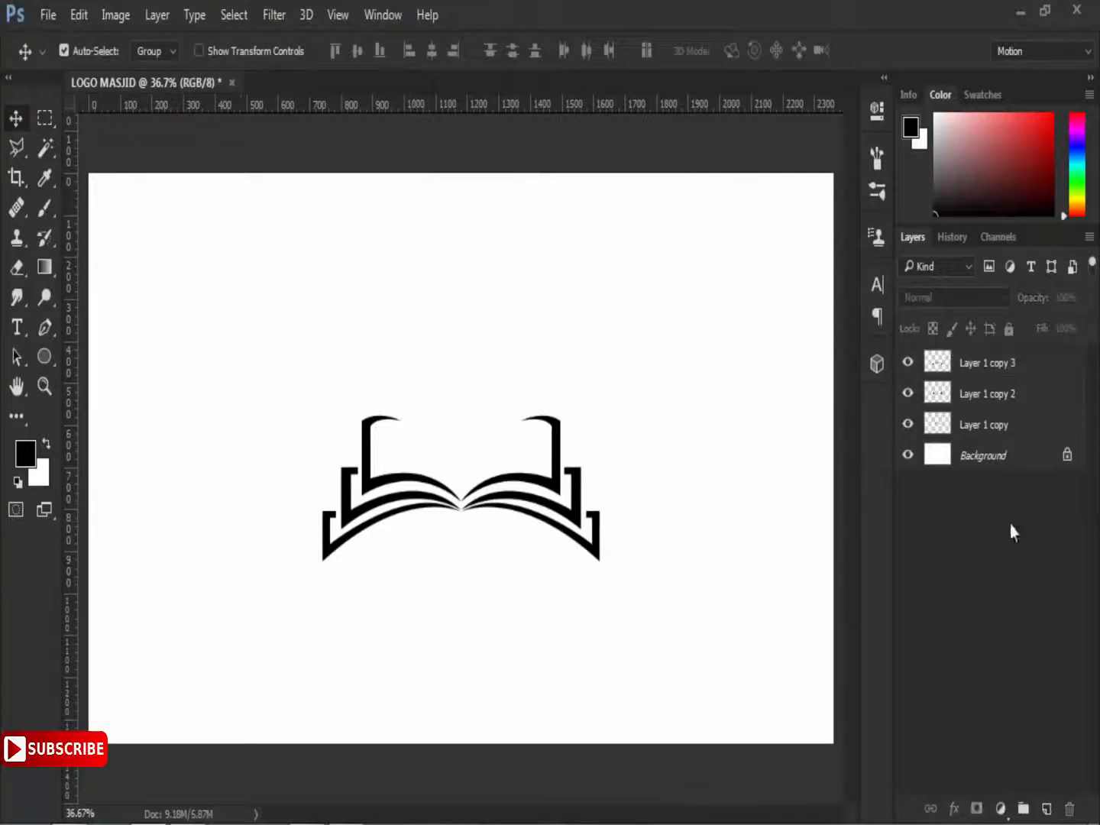
- Draw a slim black minaret custom shape about 75 px wide and 380 px high above the book's center
drag(42, 361, 134, 465)
click(673, 52)
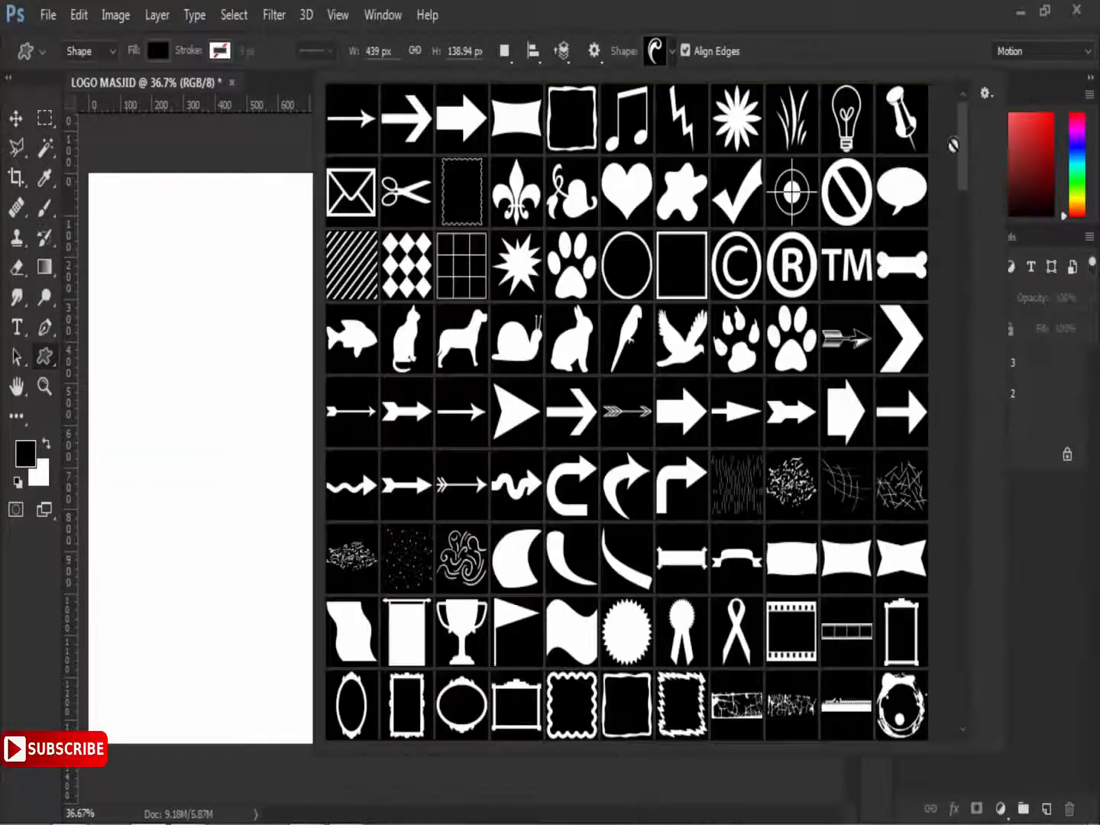
scroll(951, 145, down, 10)
scroll(950, 454, down, 4)
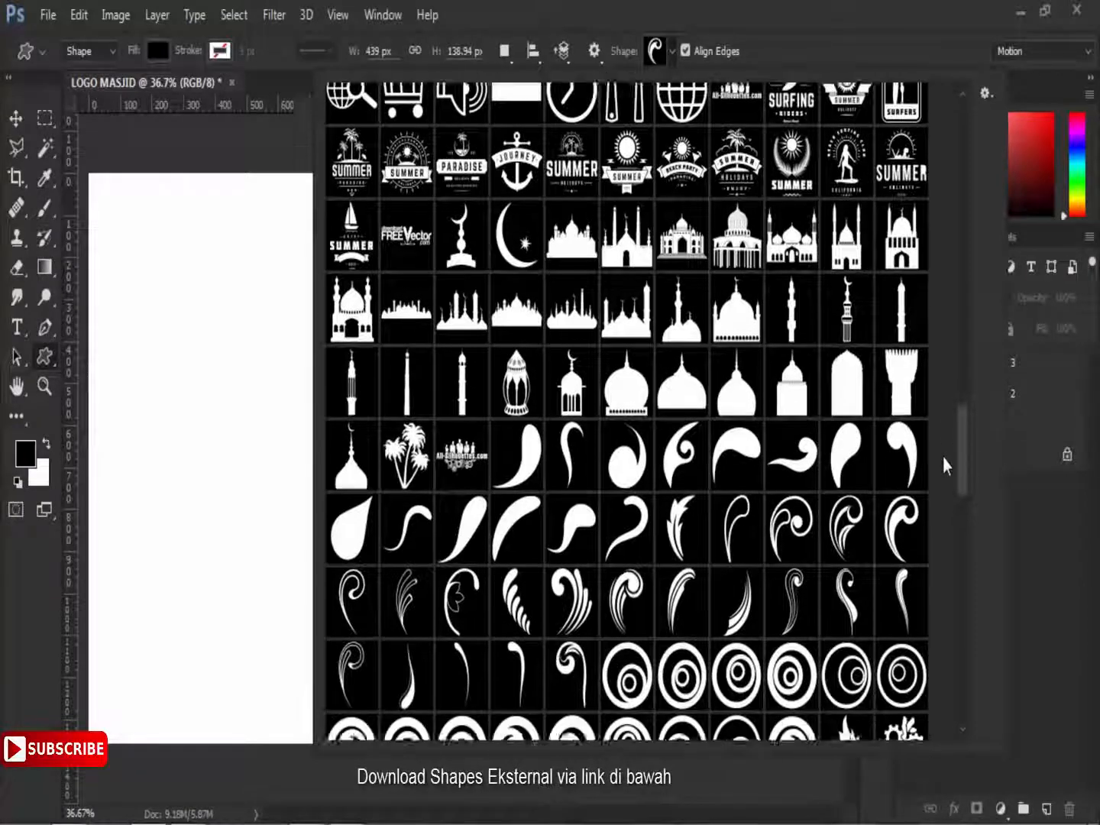
scroll(945, 475, up, 1)
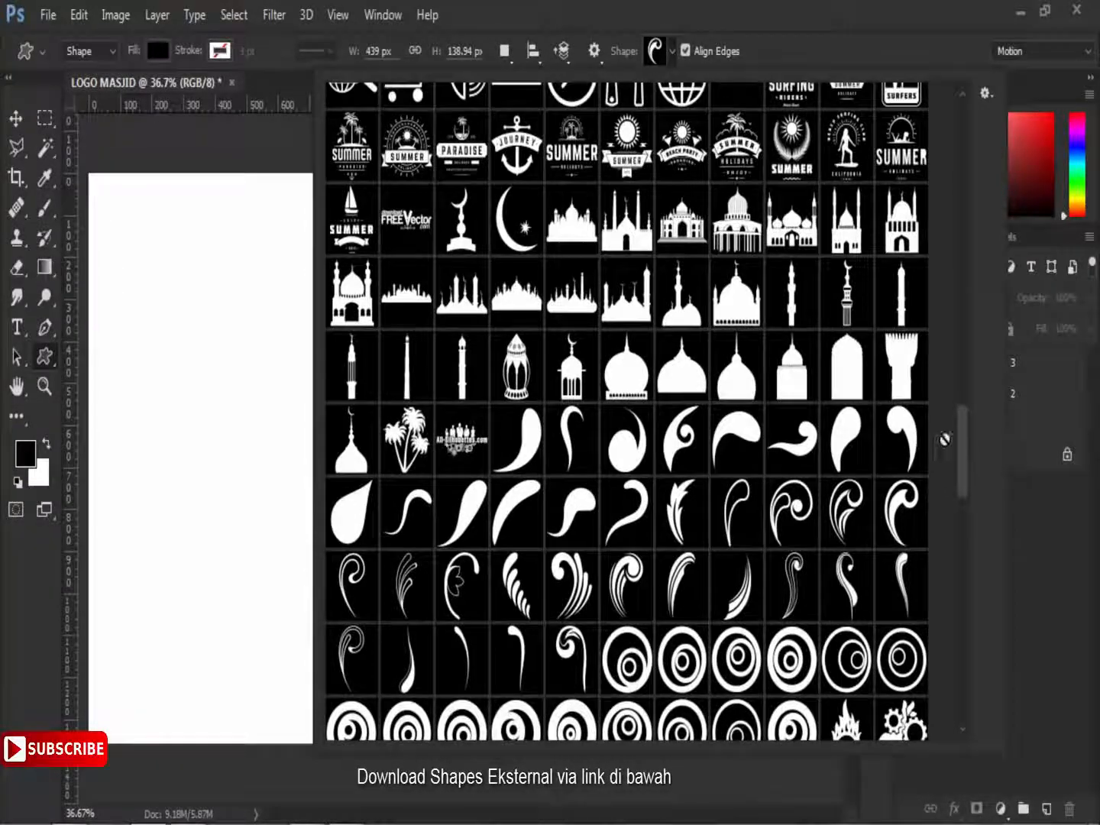
scroll(961, 443, up, 2)
scroll(963, 443, down, 2)
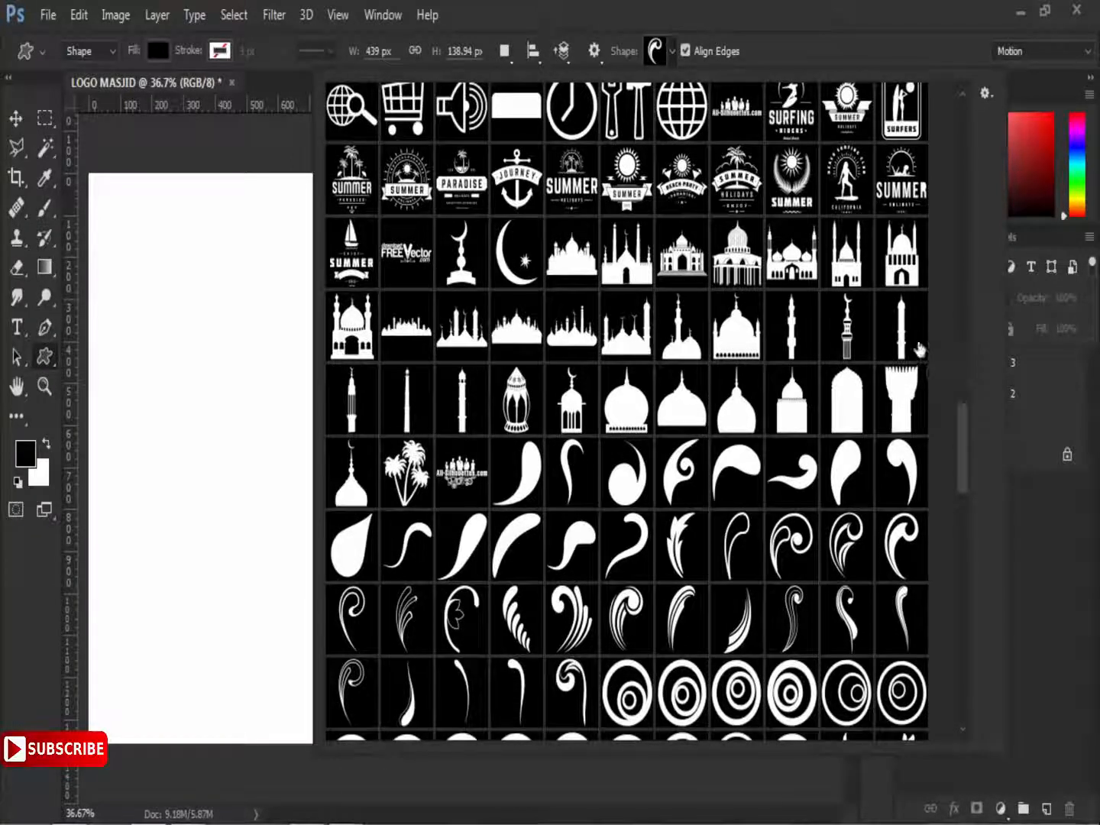
double_click(909, 331)
drag(440, 296, 522, 451)
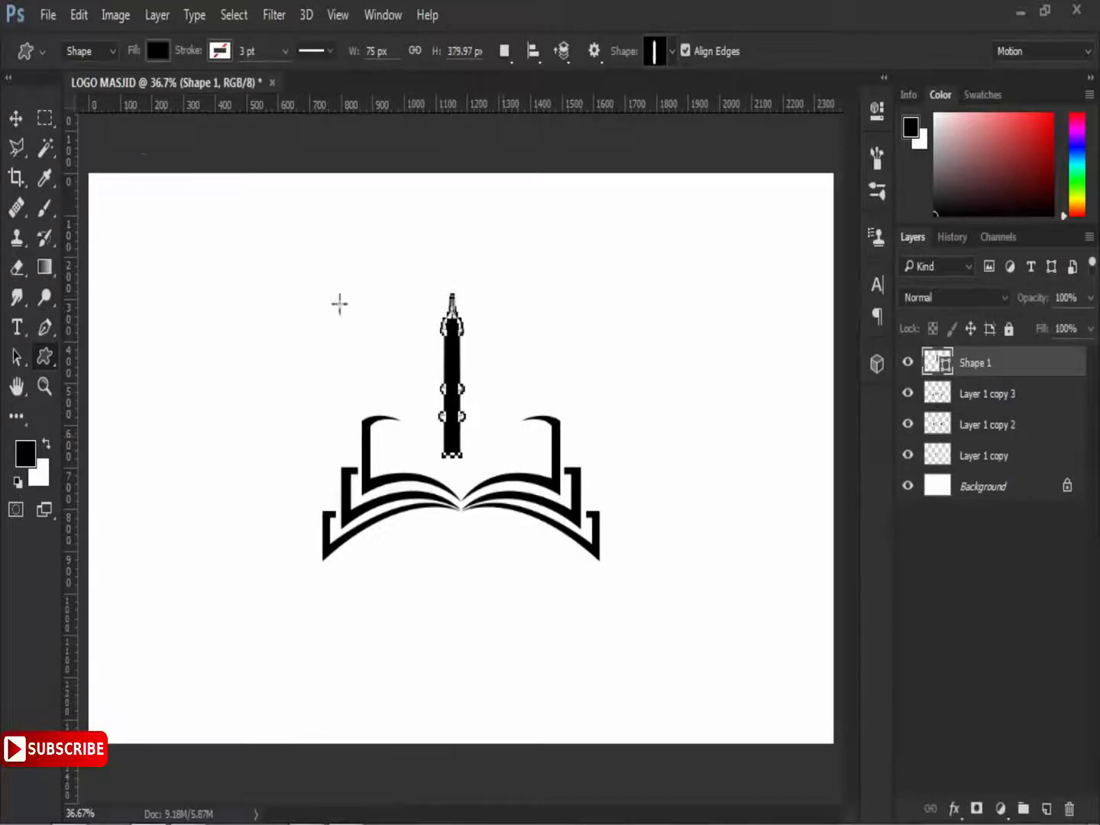
- Widen the minaret to 150.67% with a height of 101.32% and place it over the book's center at X 1181.50, Y 538.50 px
click(17, 119)
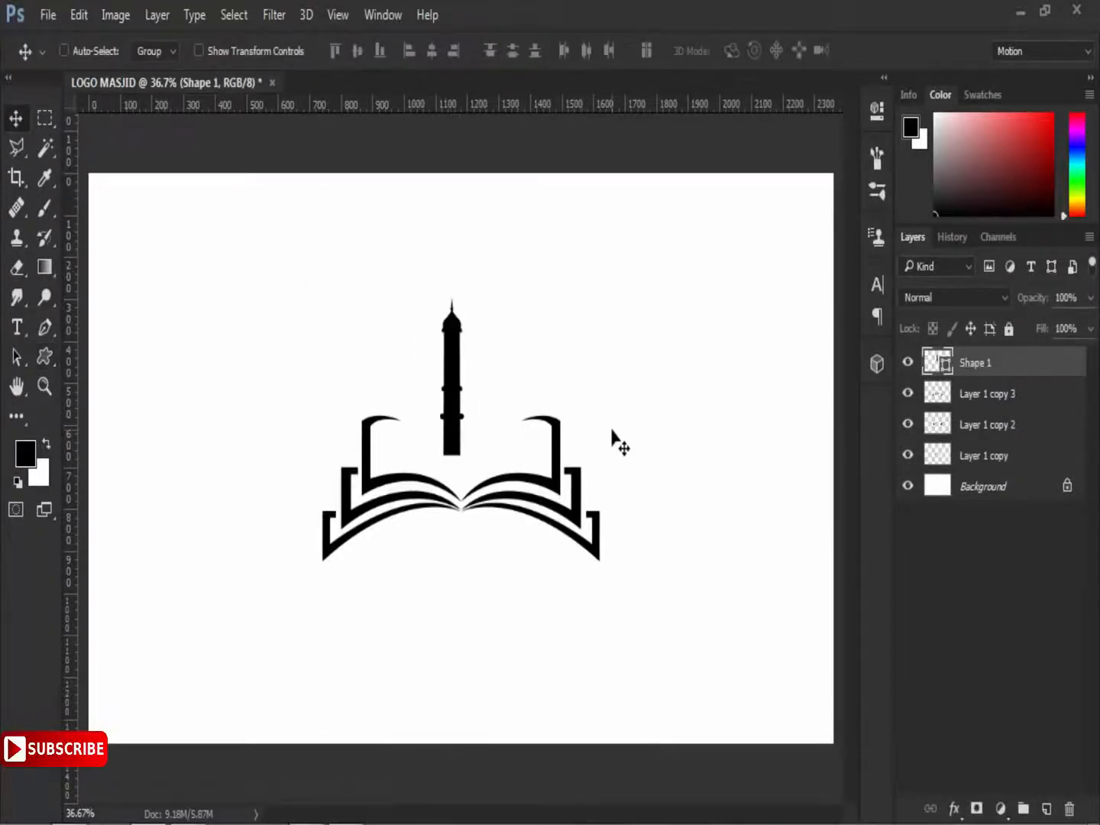
key(ctrl+t)
drag(452, 452, 481, 425)
drag(464, 330, 474, 382)
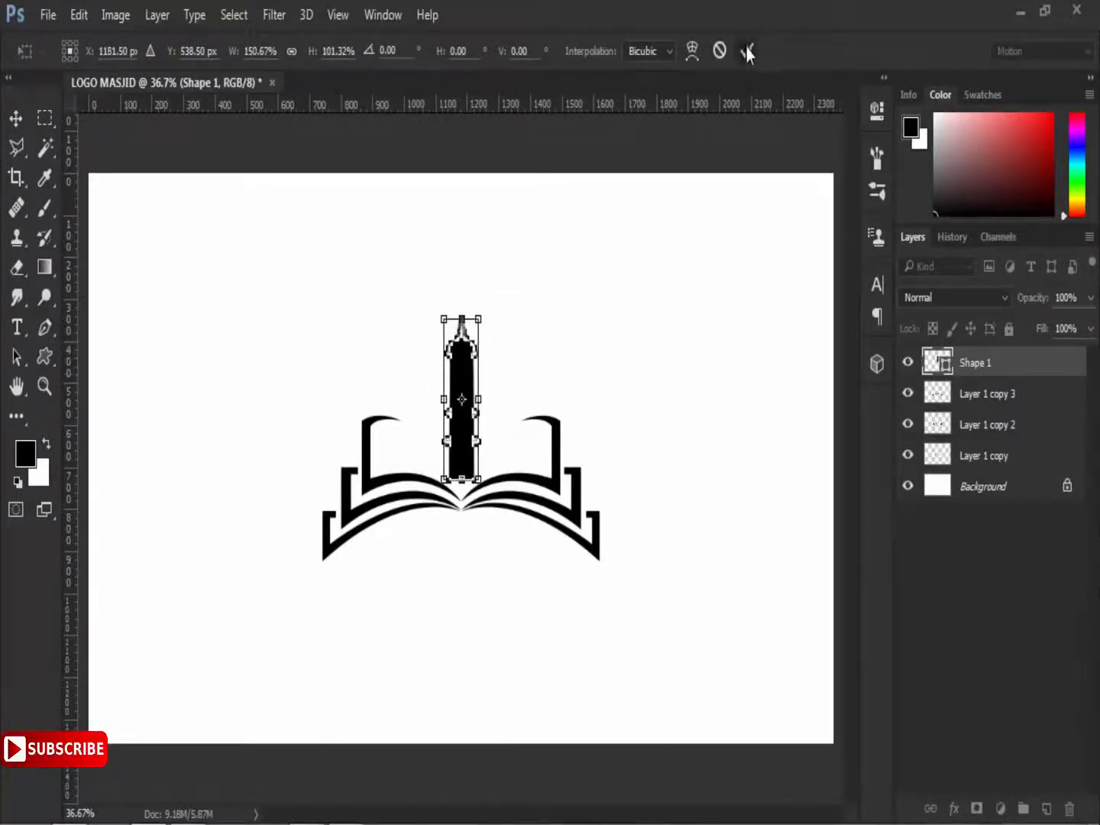
click(748, 52)
- Rasterize the minaret shape layer
scroll(459, 329, up, 8)
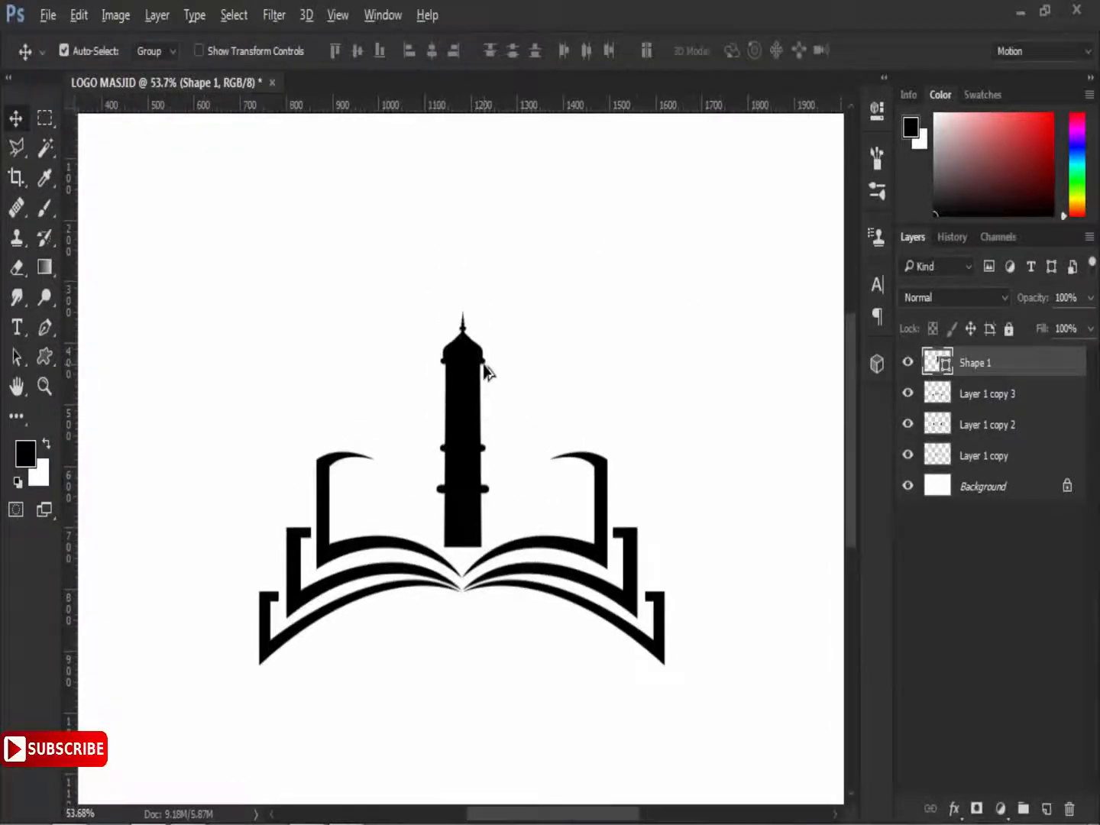
scroll(510, 416, up, 1)
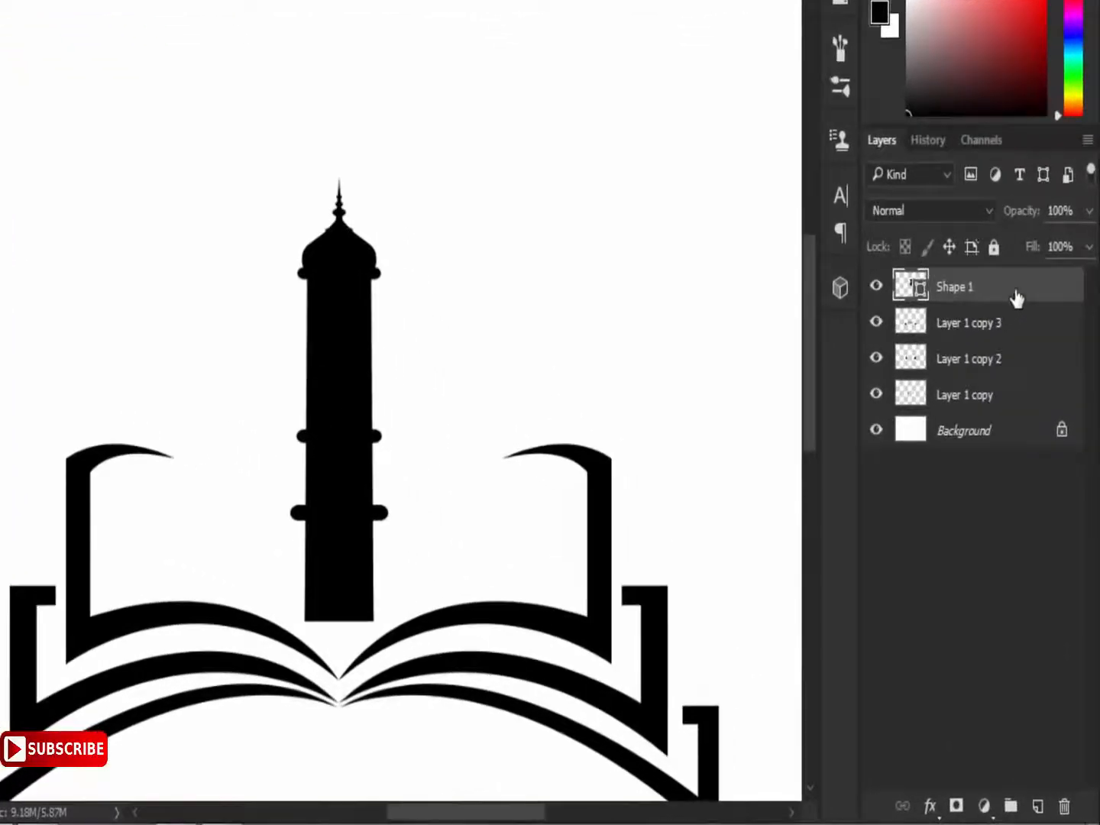
right_click(1018, 298)
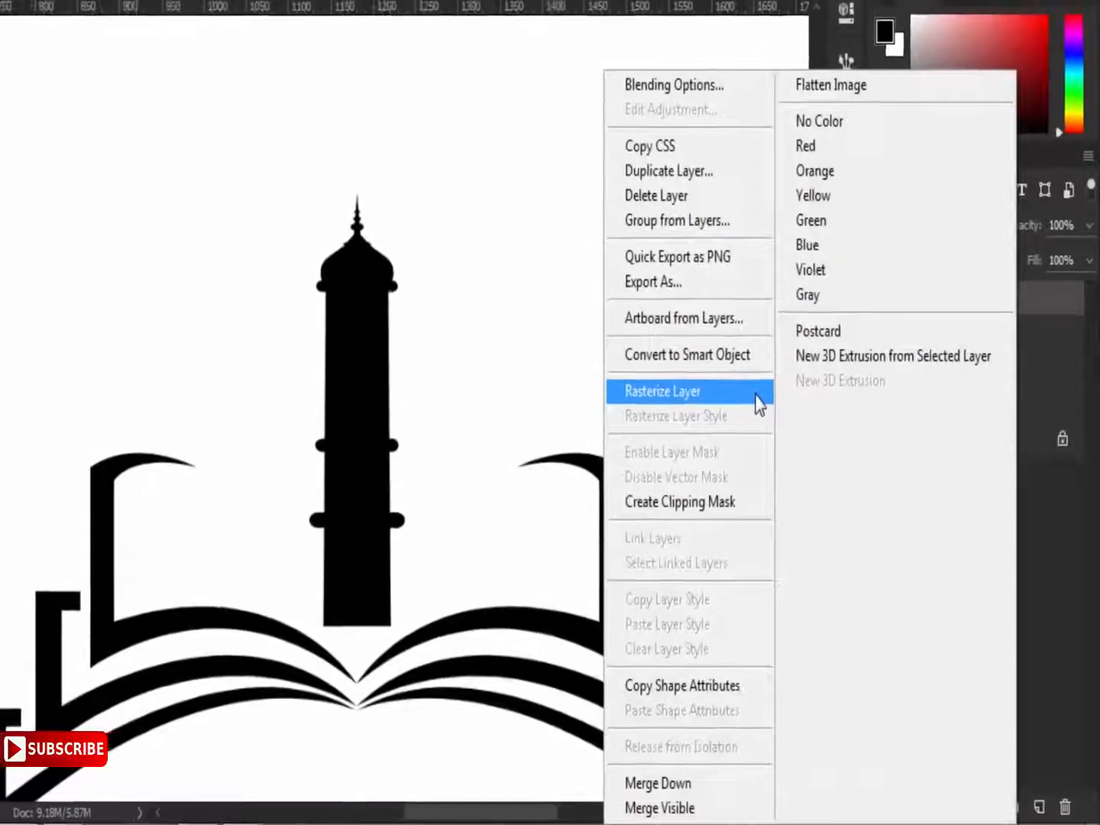
click(761, 393)
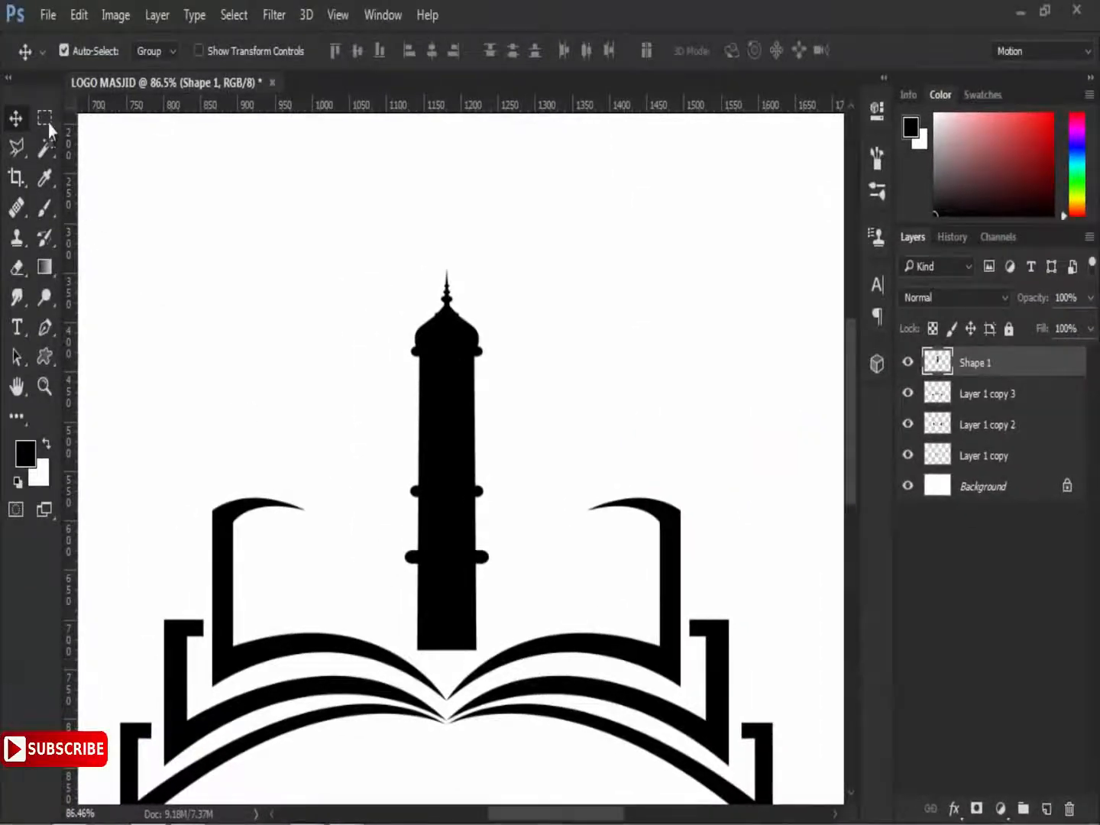
- Shorten the minaret by selecting its lower section and moving it straight up to just below the dome, and clear the selection
click(45, 119)
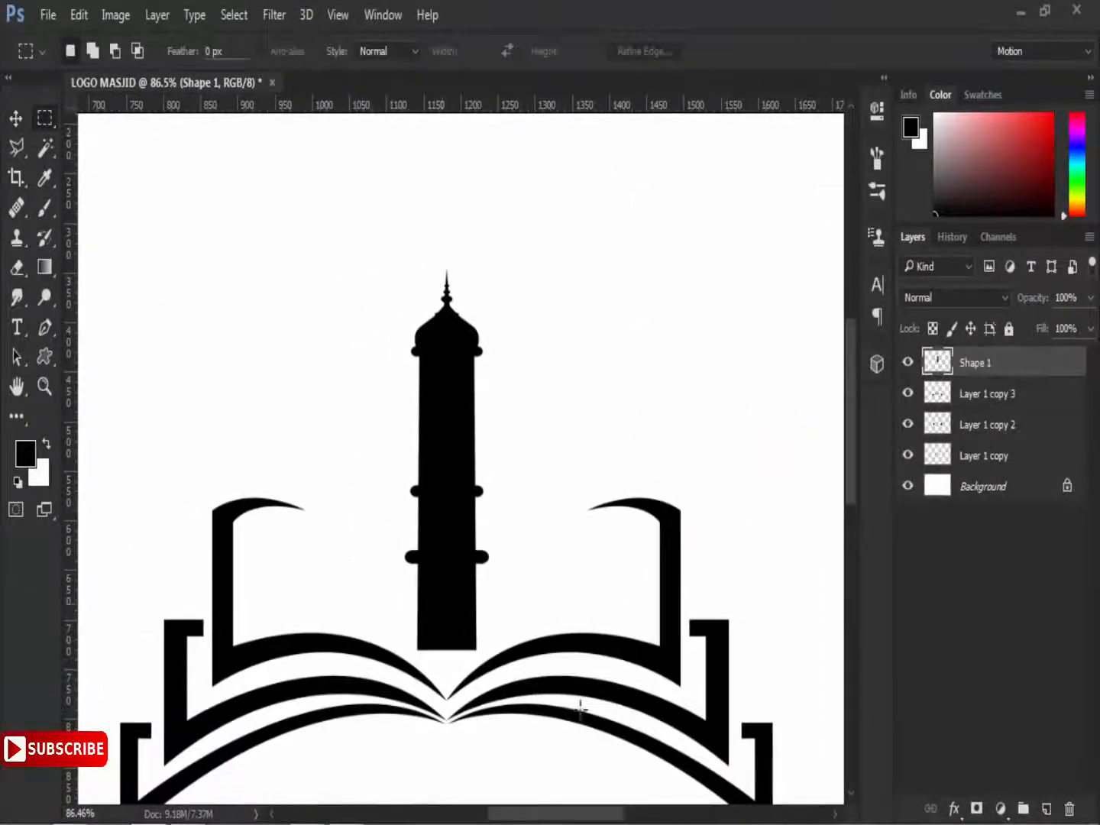
mouse_move(496, 664)
mouse_down()
mouse_move(368, 573)
mouse_move(356, 410)
mouse_move(384, 465)
mouse_up()
click(15, 118)
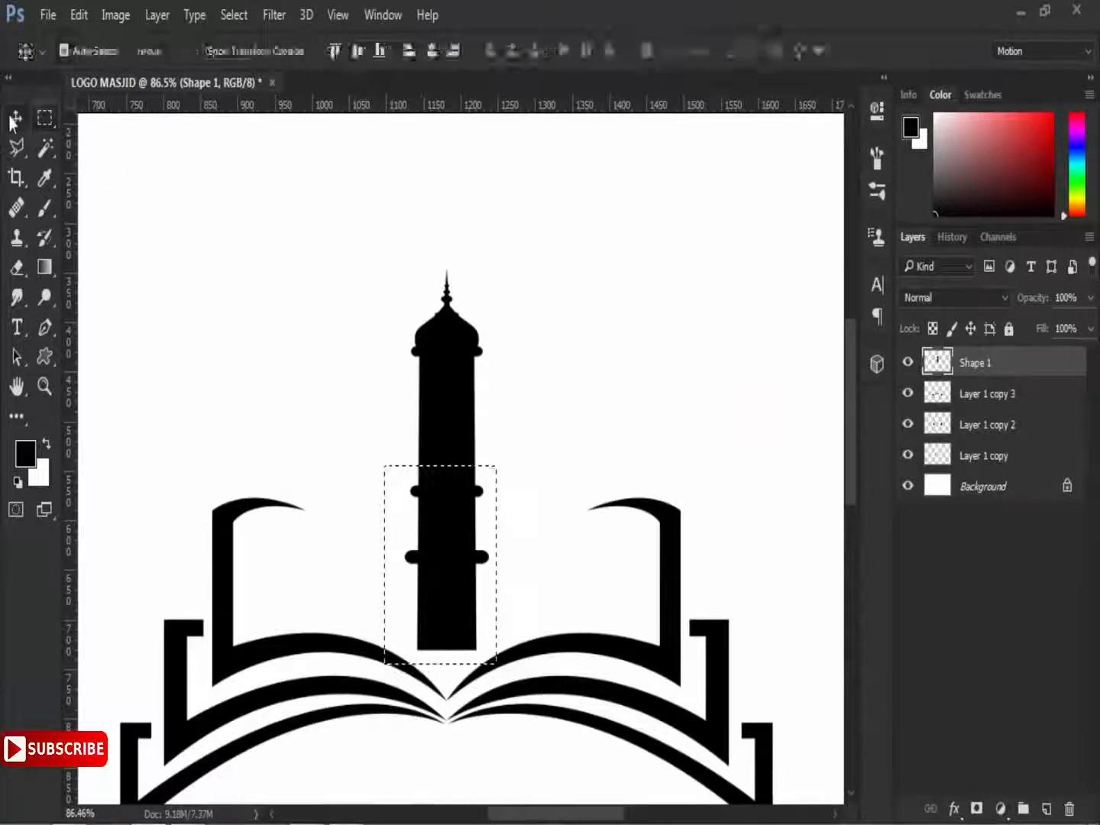
key(ctrl+t)
drag(467, 528, 465, 413)
click(742, 46)
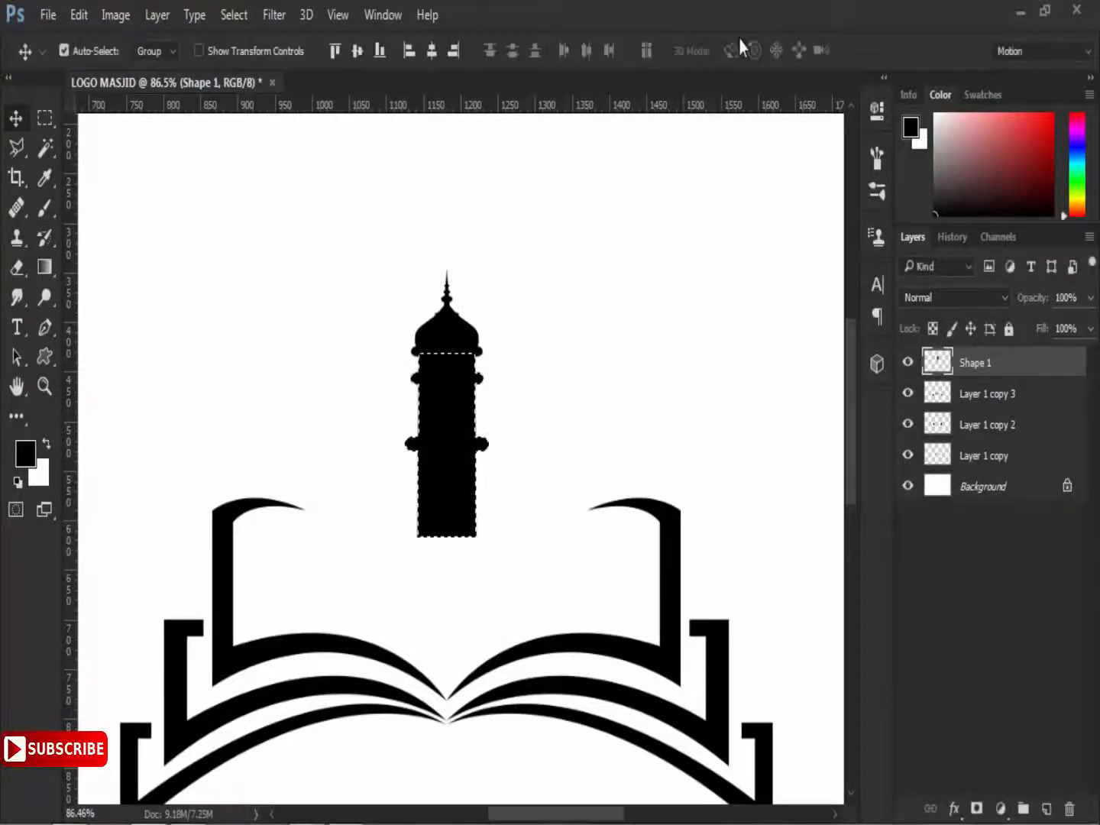
key(ctrl+d)
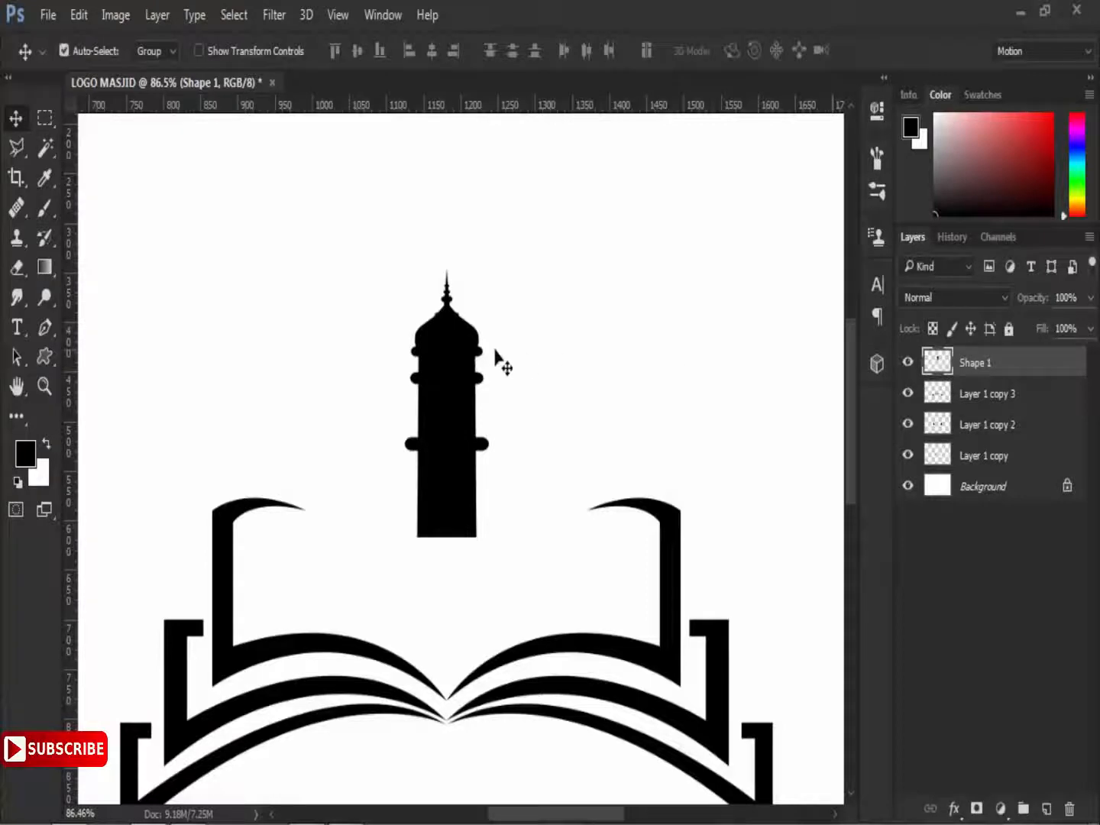
- Move the shortened minaret down to just above the book's center fold and enlarge it slightly
drag(453, 358, 455, 474)
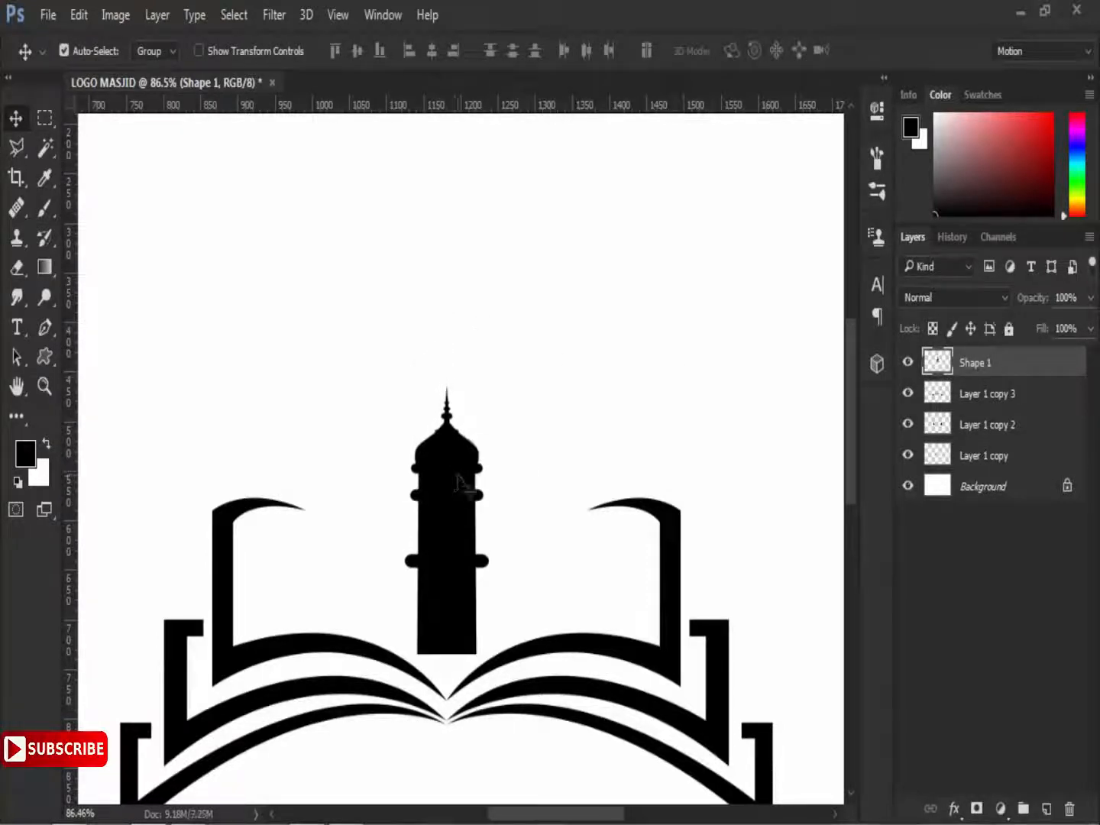
key(ctrl+t)
drag(447, 386, 492, 367)
drag(470, 455, 471, 437)
key(Return)
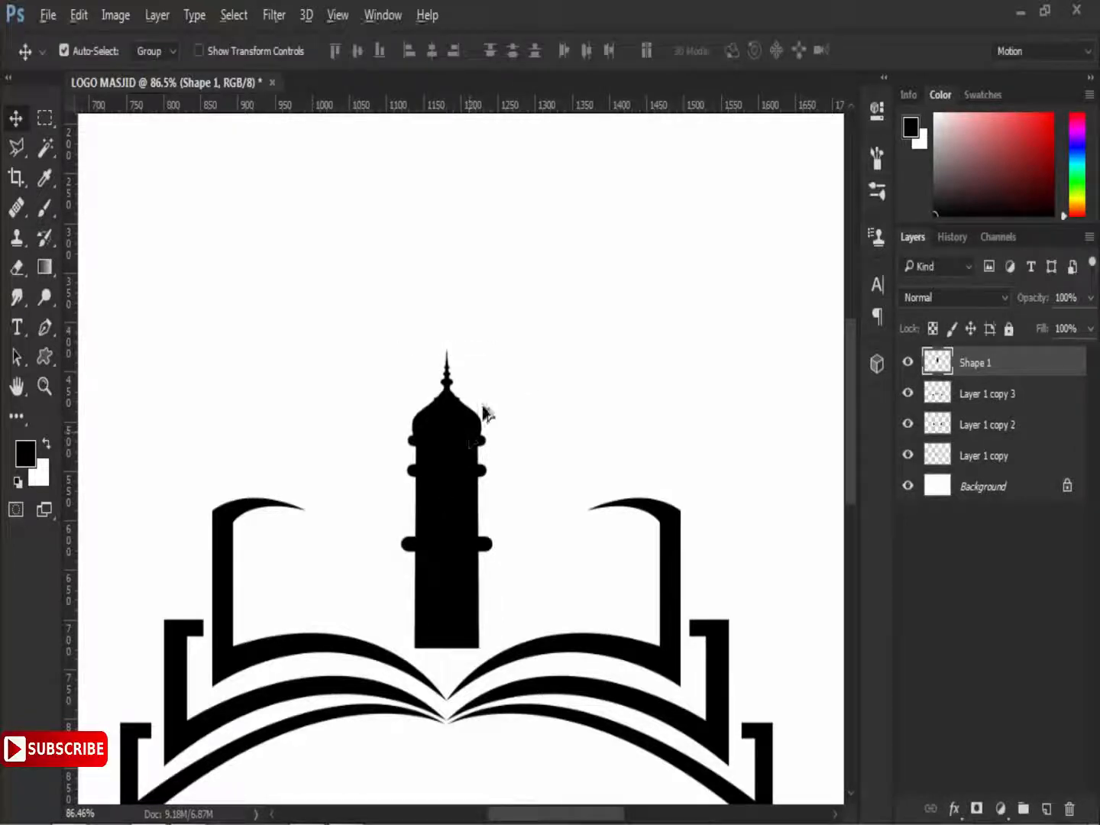
- Narrow the minaret symmetrically to 84.55% of its width, keeping its full height
scroll(483, 416, down, 5)
scroll(487, 449, up, 3)
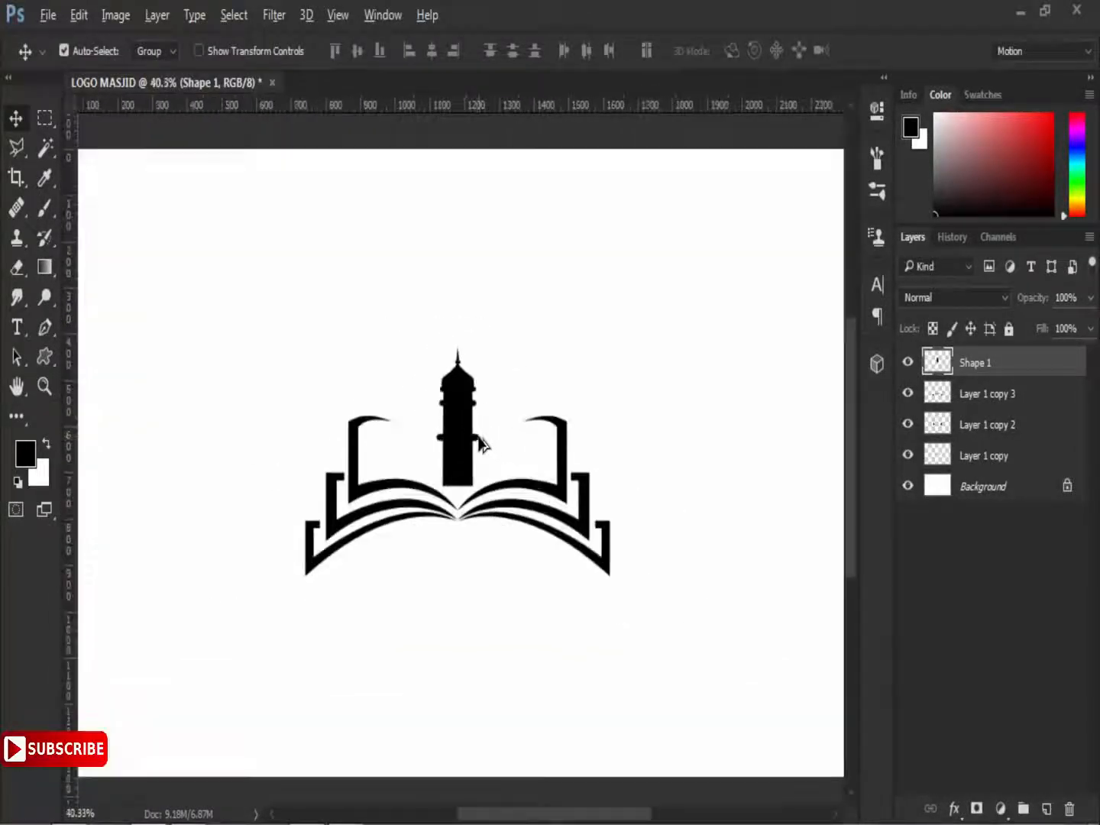
key(ctrl+t)
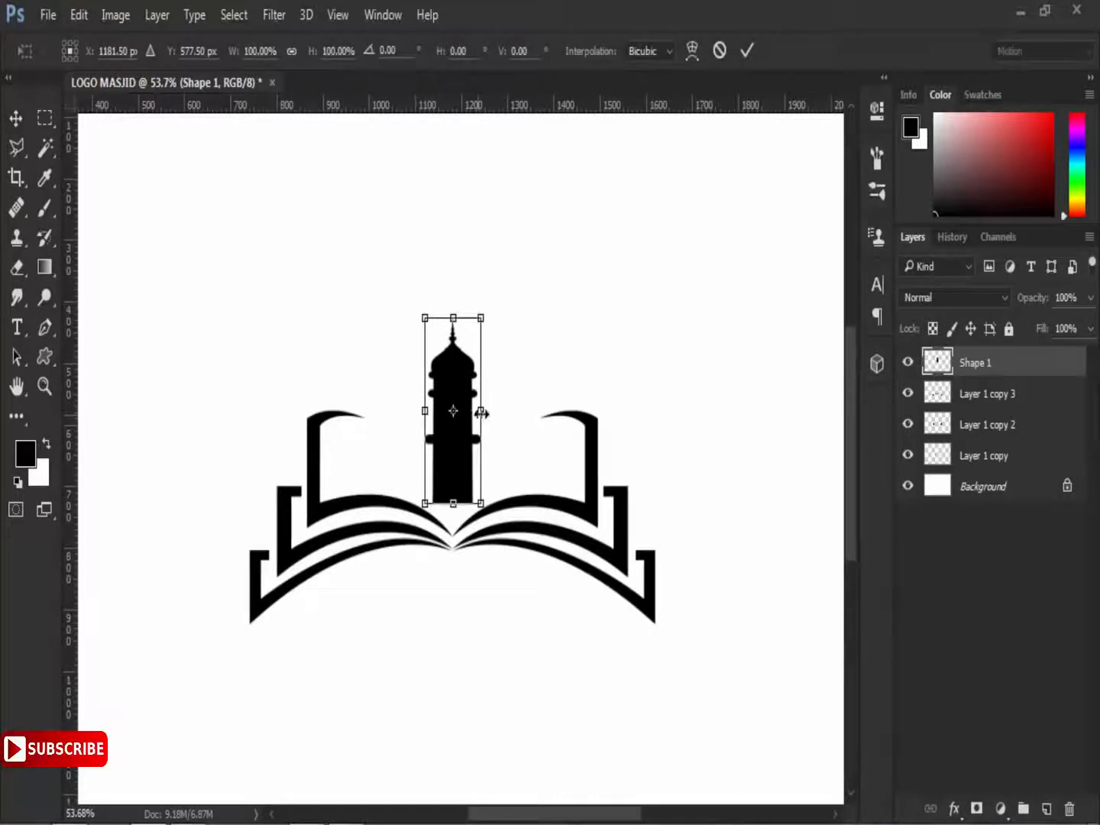
drag(481, 412, 476, 411)
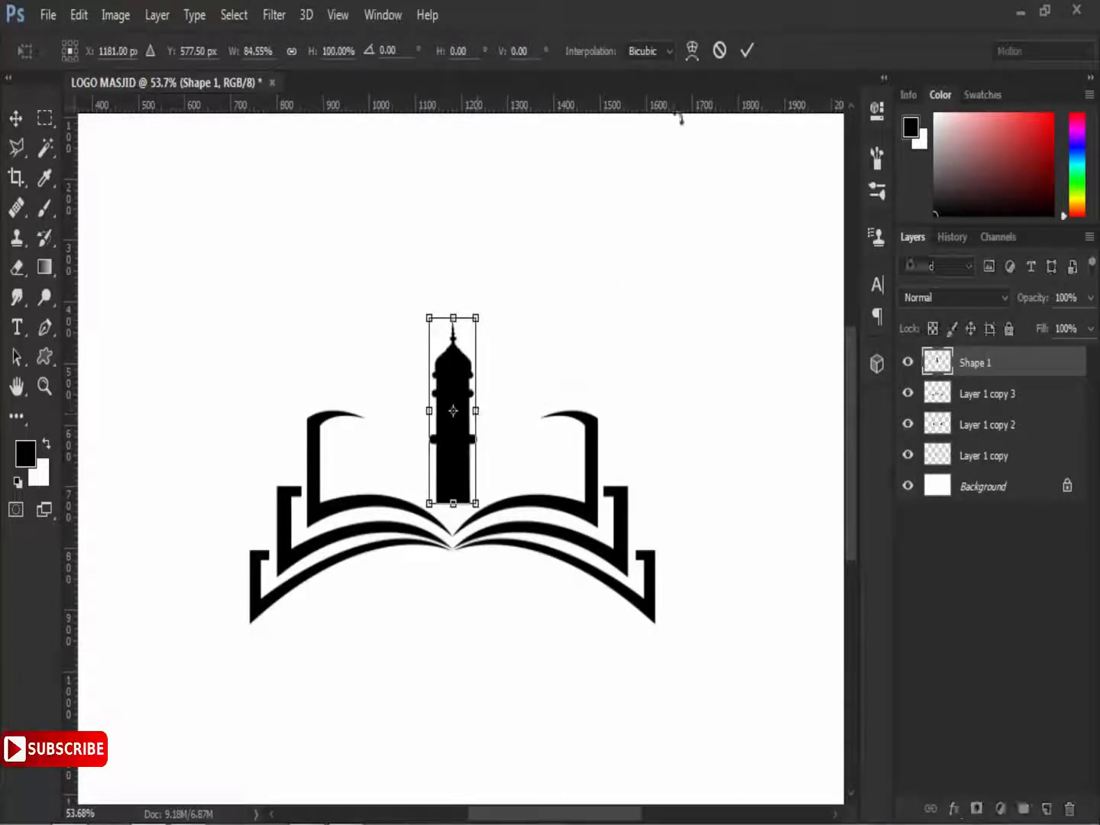
click(746, 52)
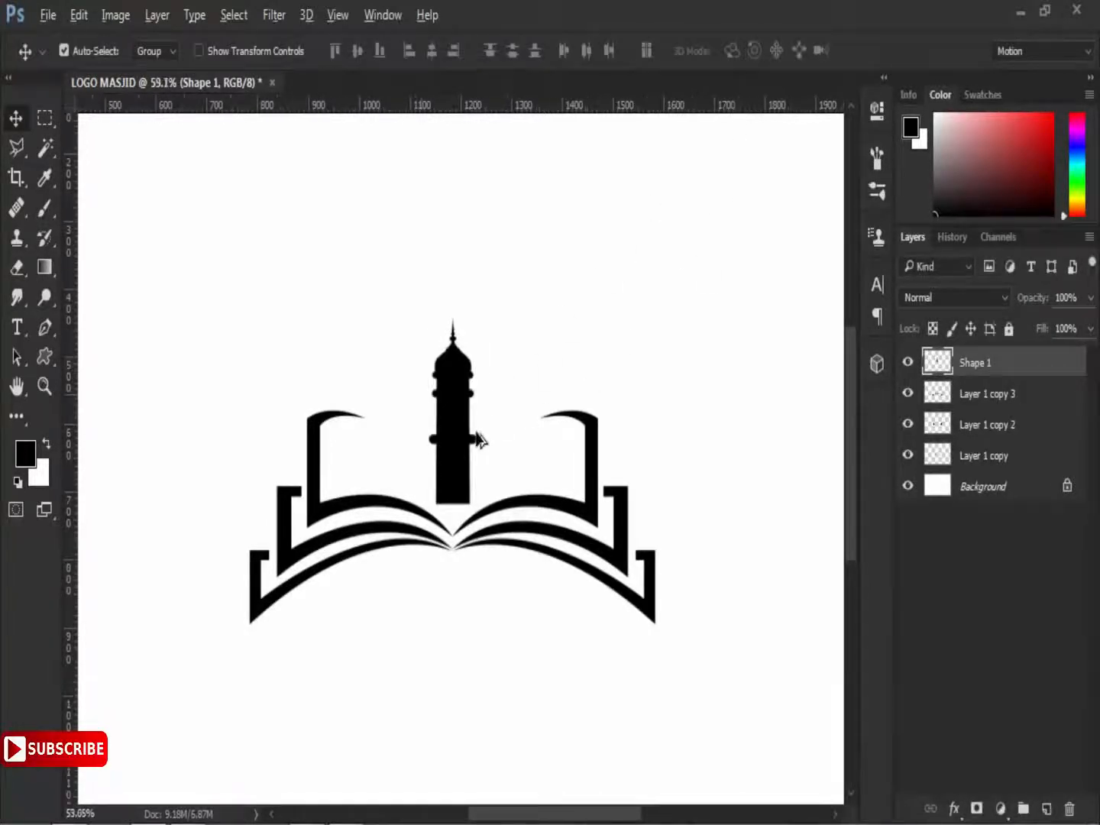
- Draw a rounded rectangle window about 18 × 59 px on the left half of the minaret's lower section and fill it white
scroll(474, 439, up, 3)
scroll(470, 469, up, 5)
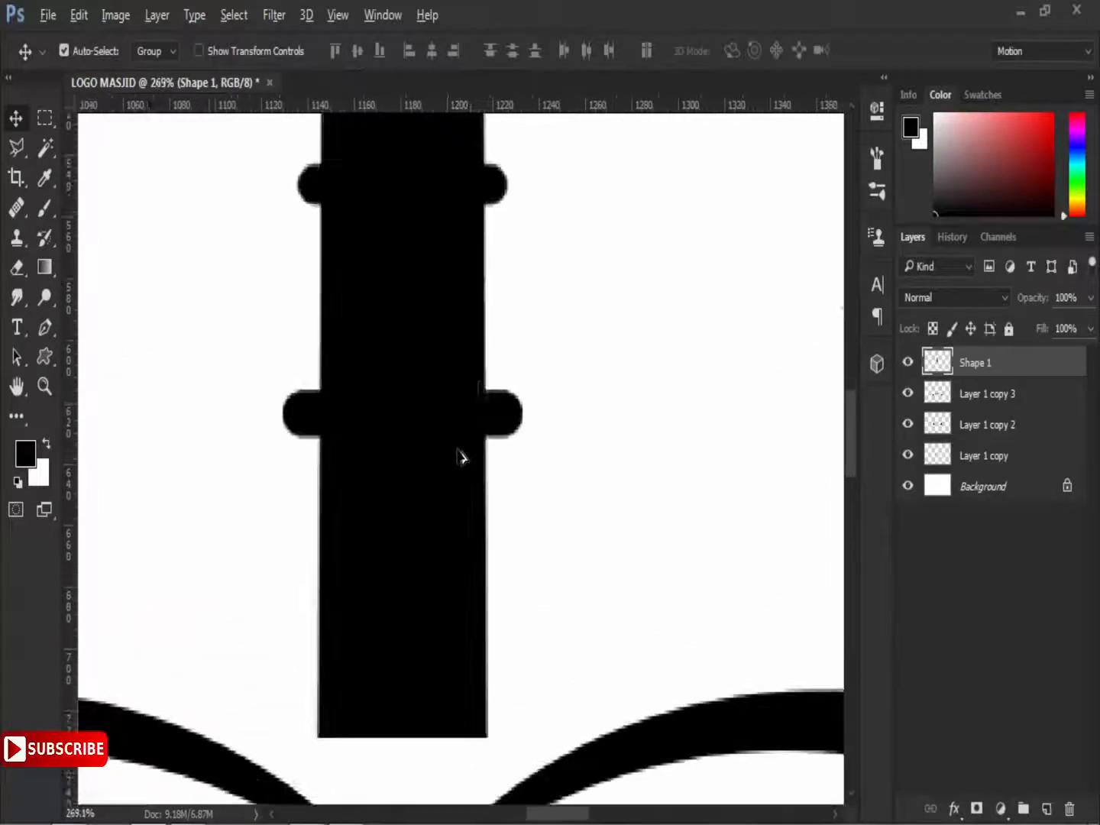
drag(478, 350, 471, 301)
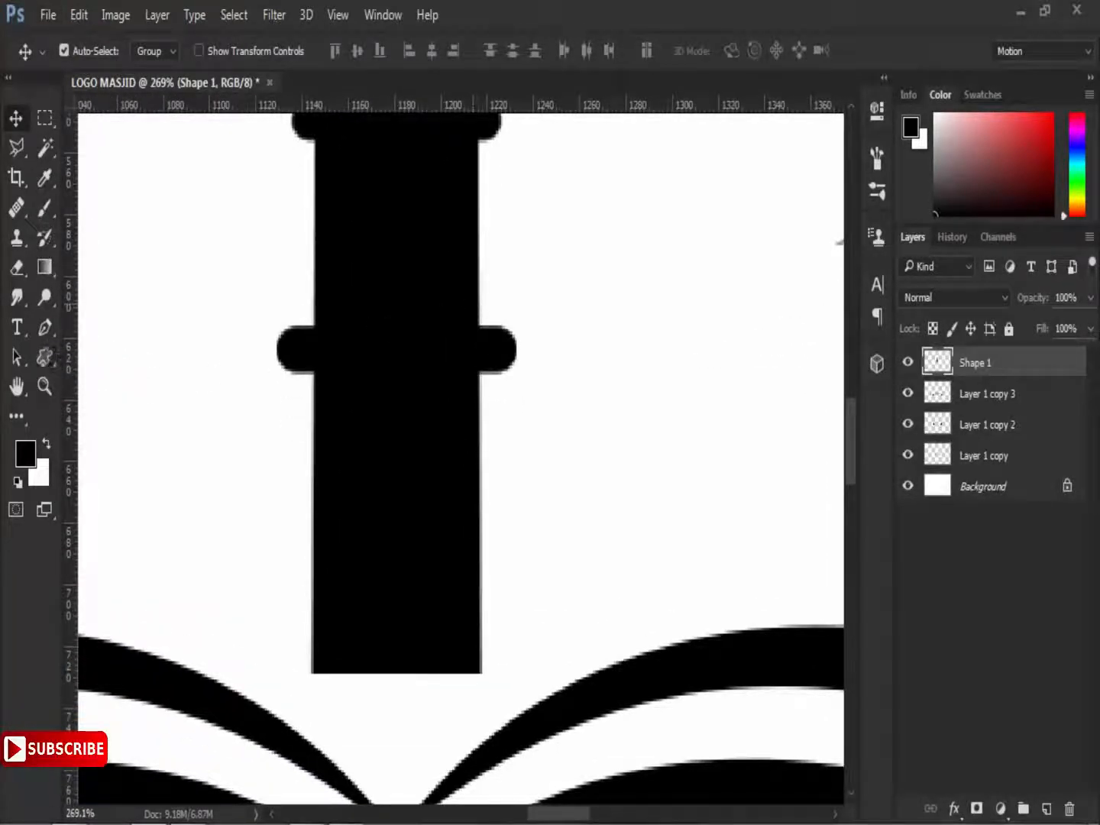
click(45, 357)
right_click(45, 357)
click(107, 380)
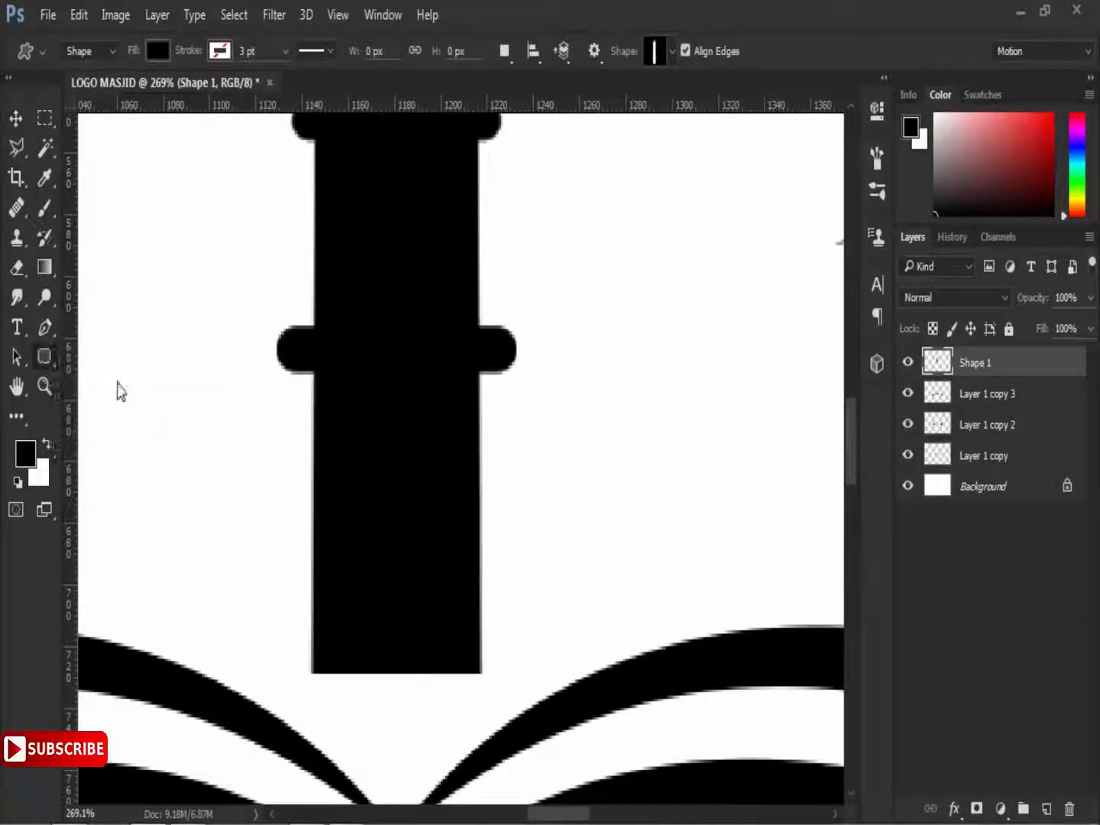
drag(340, 398, 380, 573)
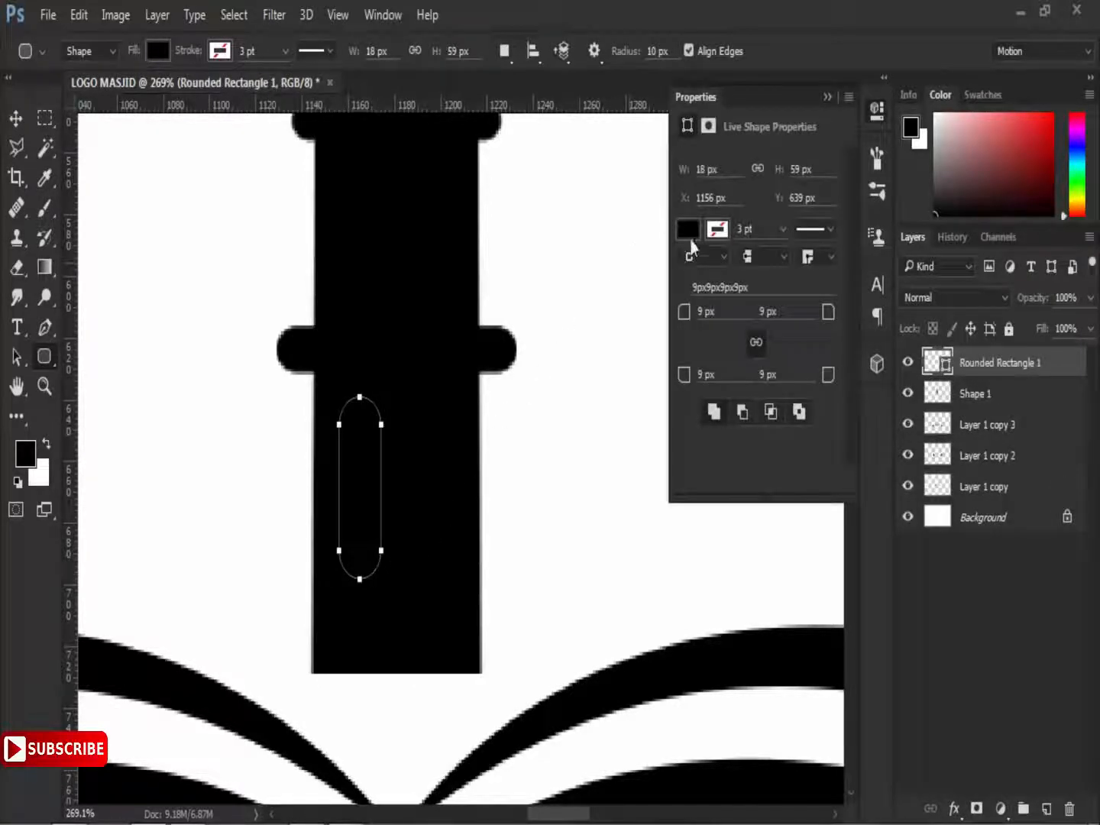
click(689, 234)
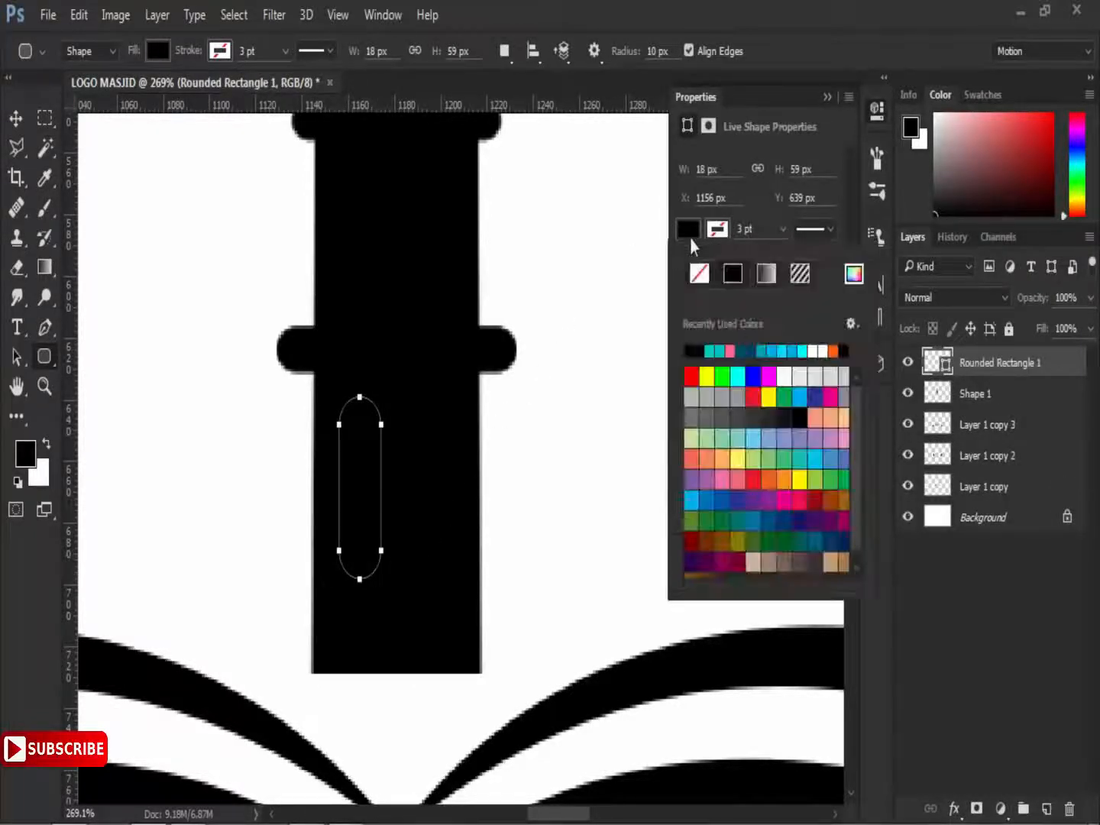
click(784, 375)
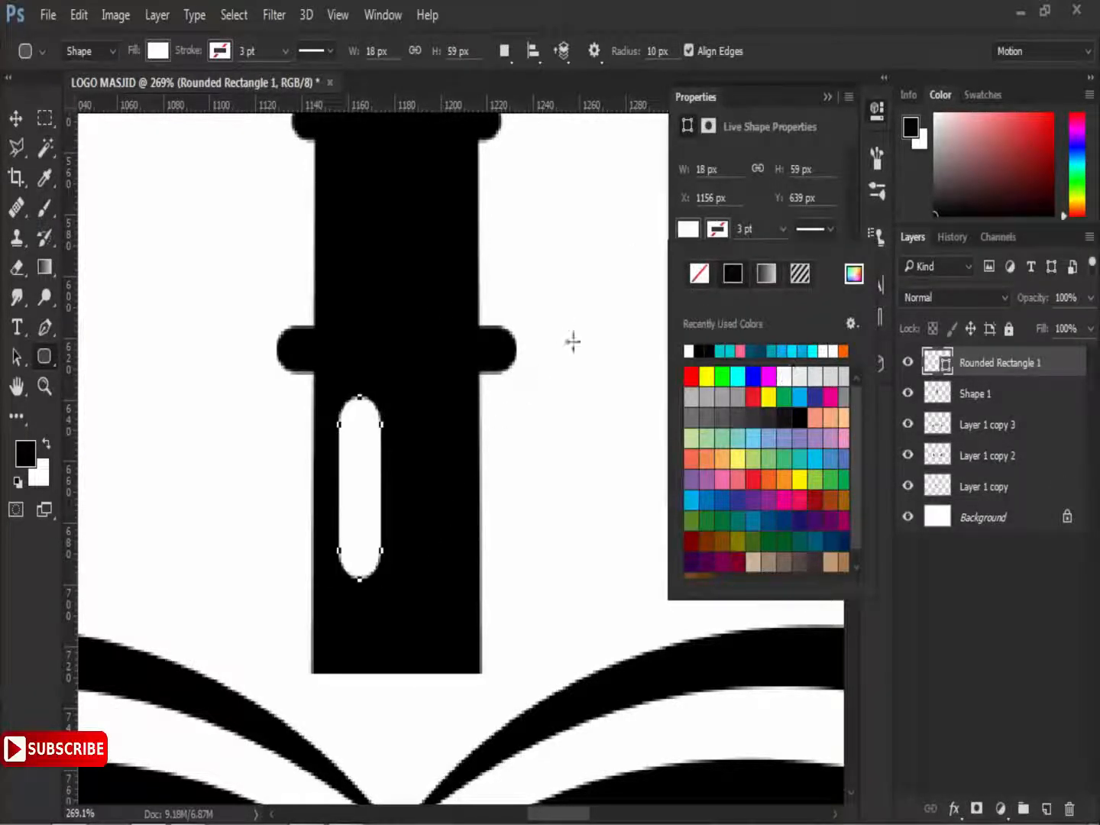
- Duplicate the white window 33 px straight to the right within the minaret's lower section
click(16, 120)
alt+drag(359, 454, 432, 452)
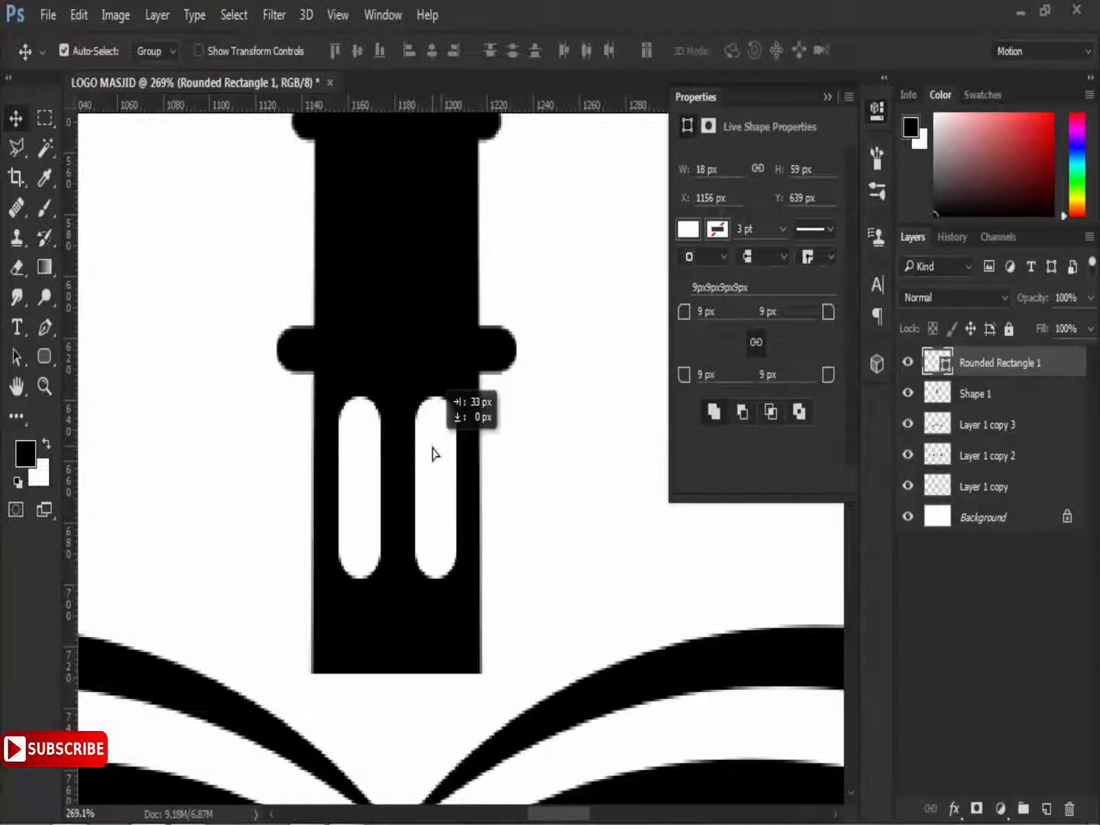
drag(433, 454, 431, 452)
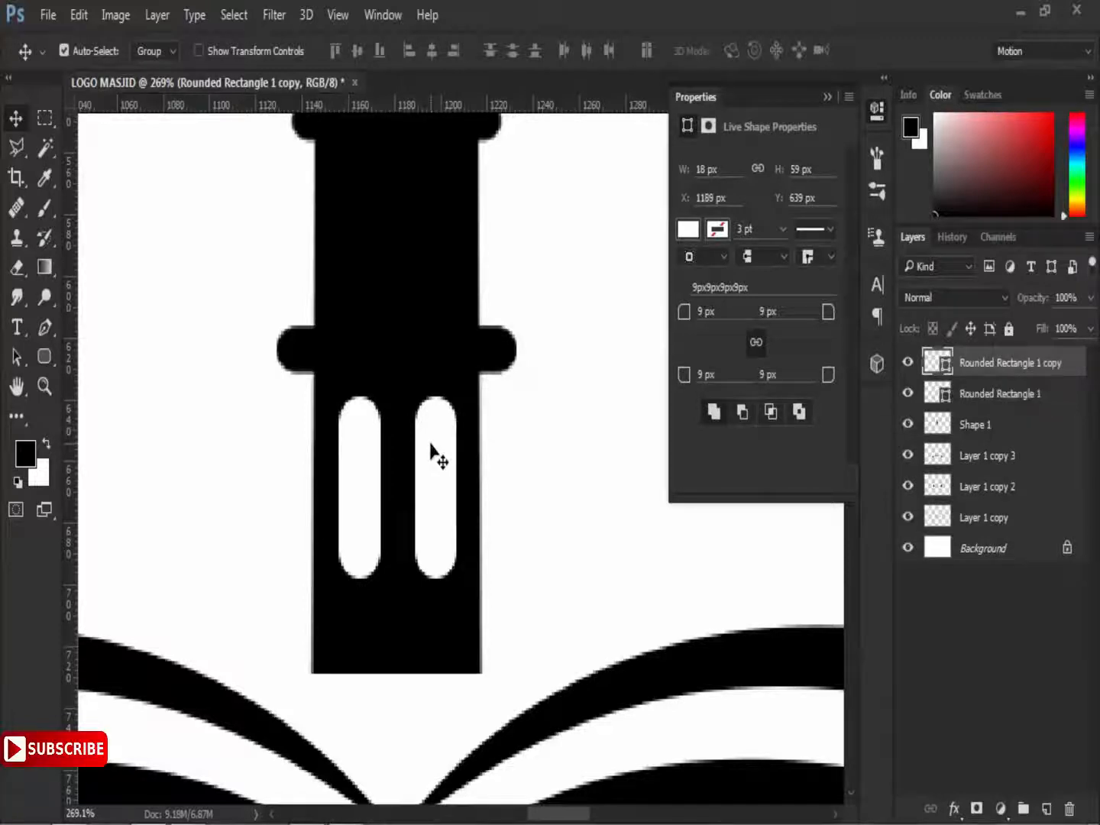
- Select both rounded rectangle window layers and duplicate them
scroll(434, 450, down, 5)
scroll(458, 456, up, 1)
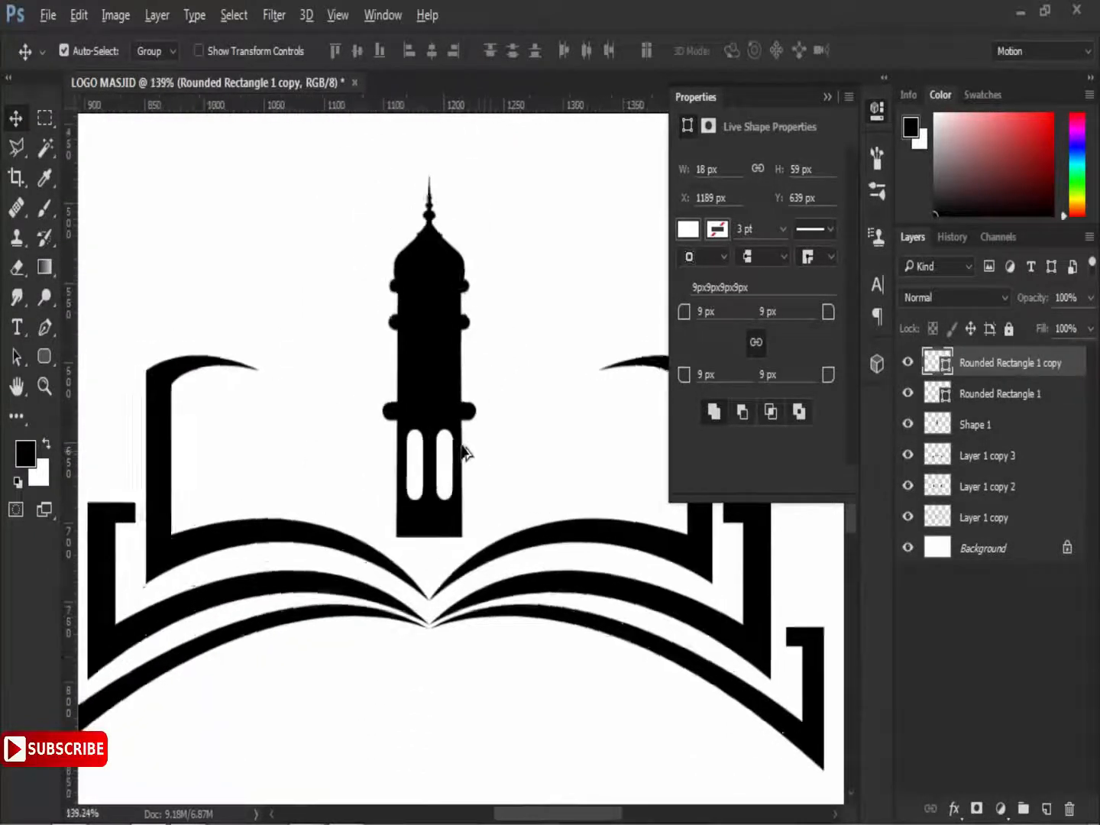
scroll(634, 347, up, 2)
click(826, 97)
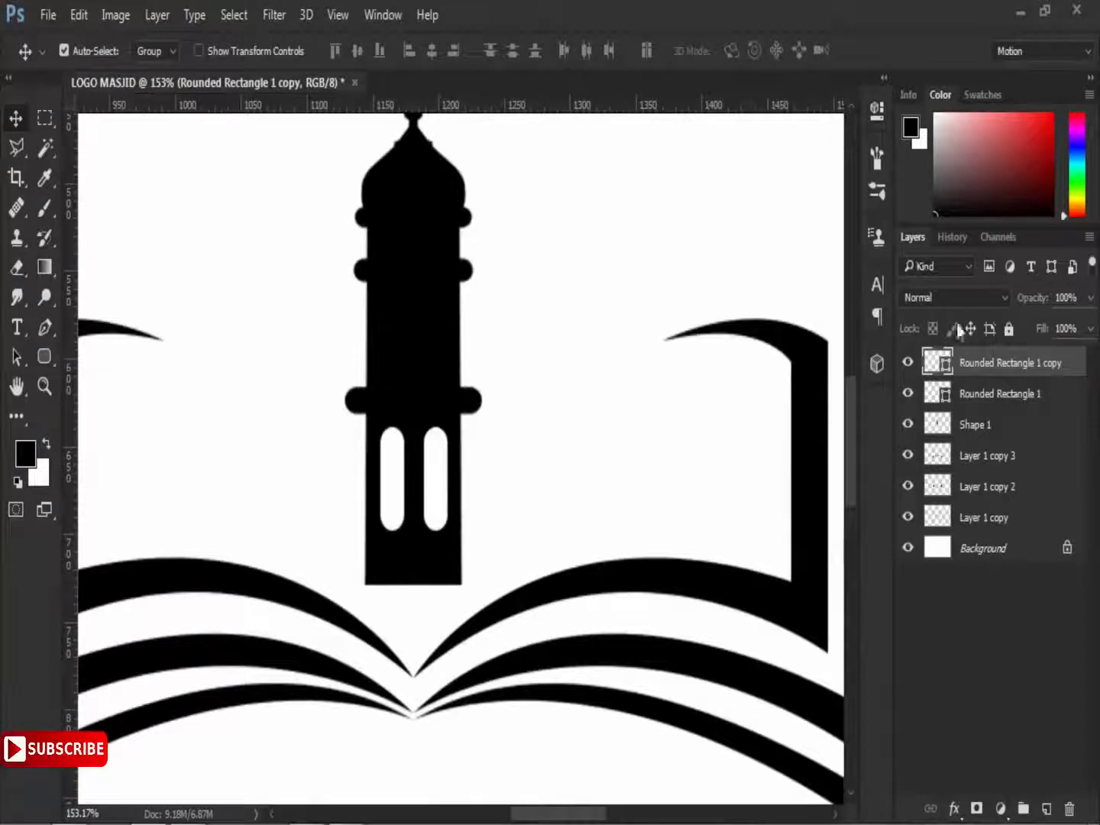
ctrl+click(1004, 396)
key(ctrl+j)
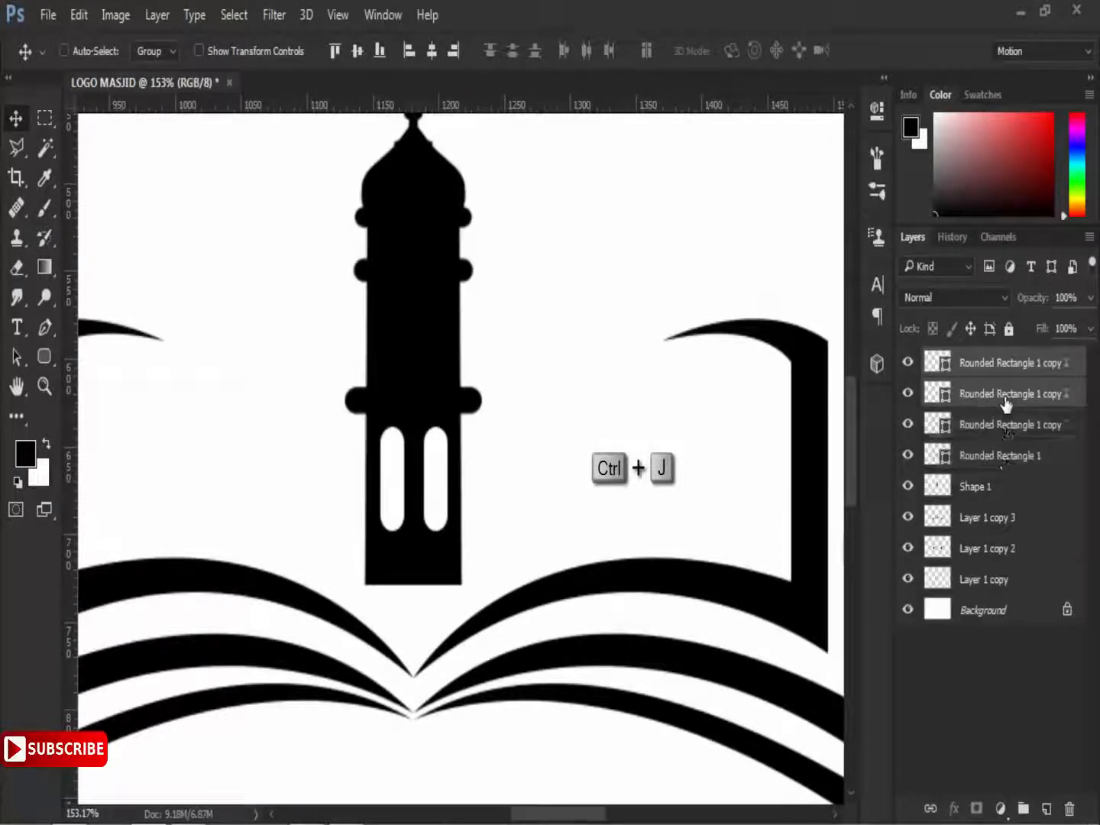
- Scale the duplicated window pair to 60.78% width and 59.32% height, placing it left of center in the minaret section above the lower balcony
key(ctrl+t)
drag(436, 478, 440, 282)
scroll(432, 313, up, 5)
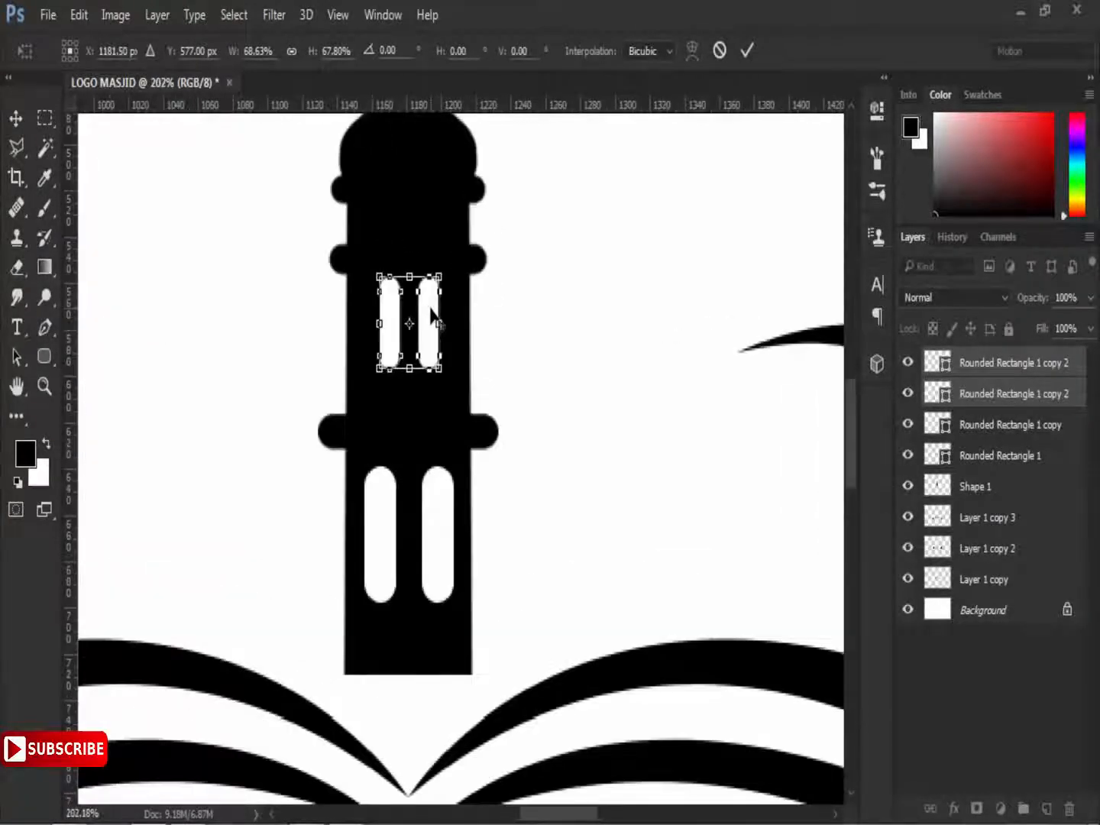
drag(447, 263, 443, 268)
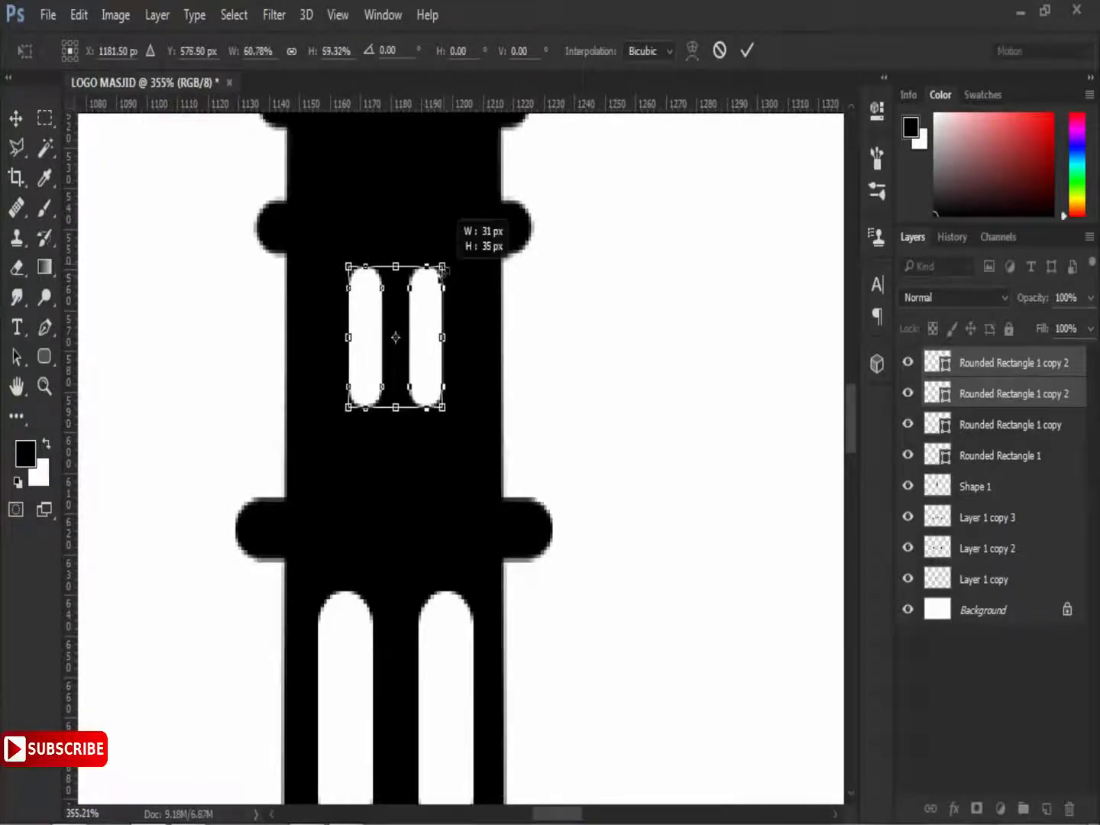
drag(422, 320, 388, 346)
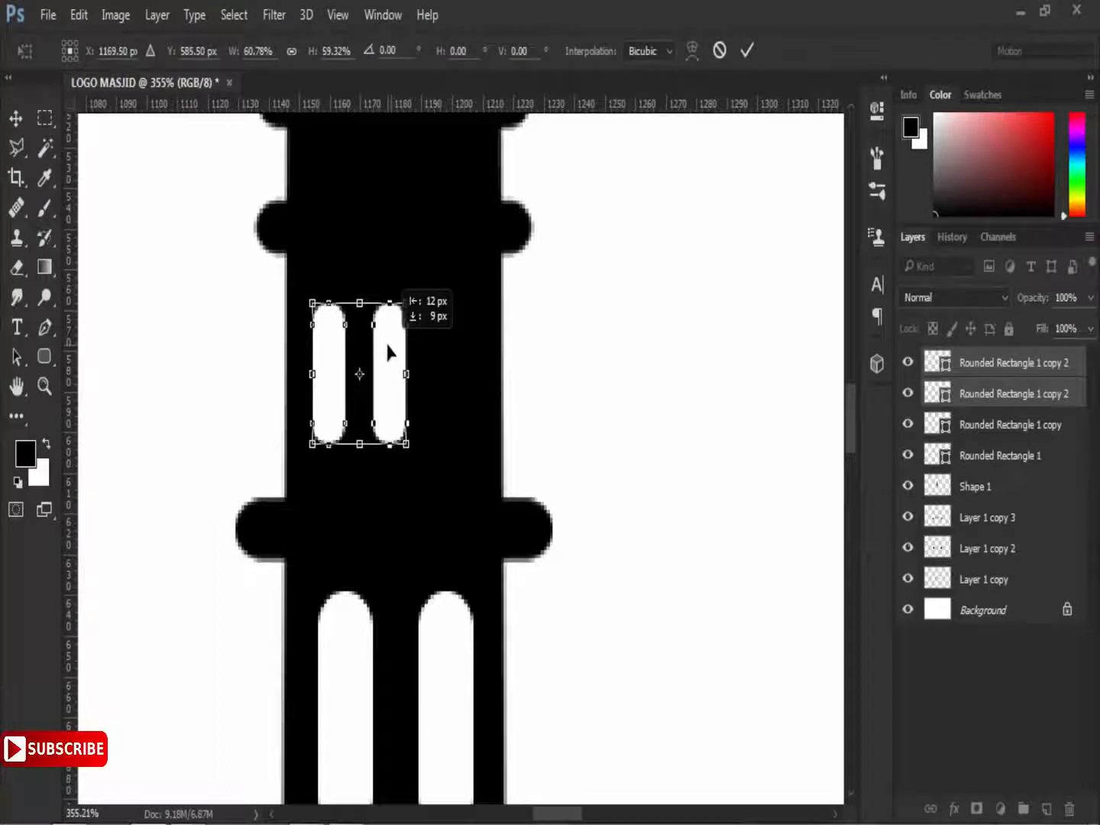
drag(387, 349, 392, 350)
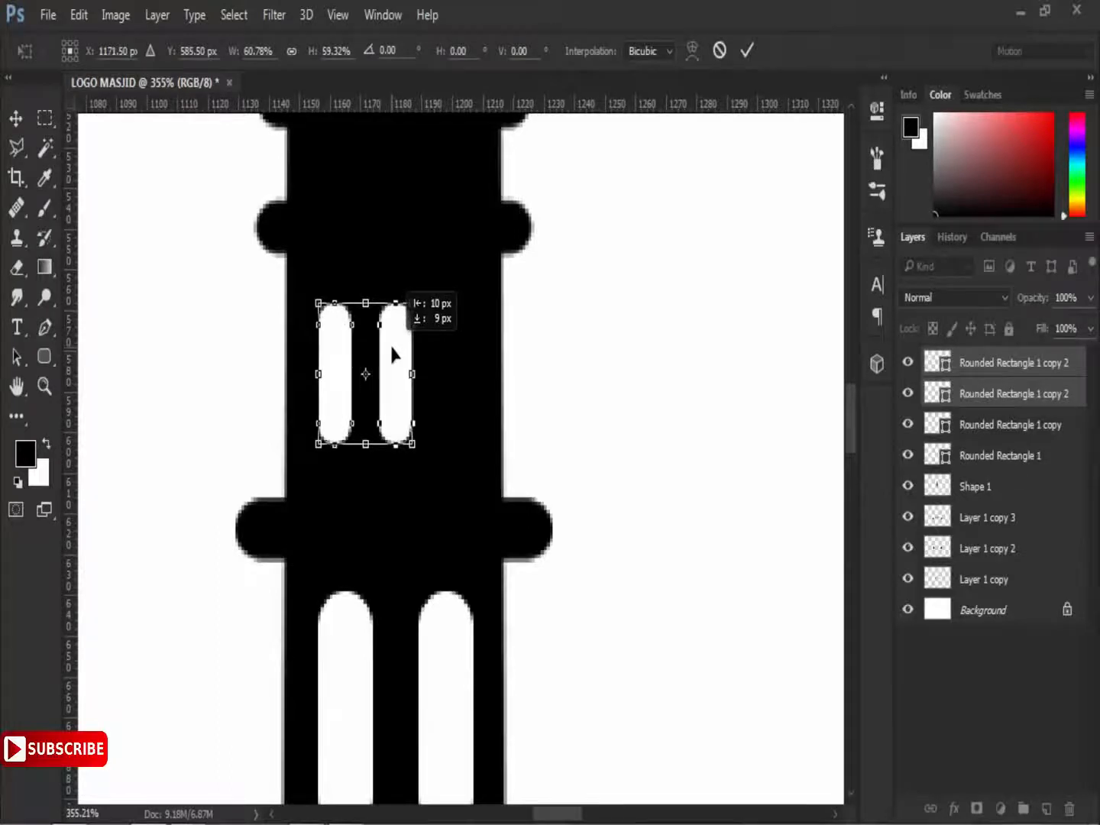
click(747, 50)
- Duplicate the right small window straight to the right to form an evenly spaced row of three
click(997, 364)
key(alt)
drag(395, 357, 452, 357)
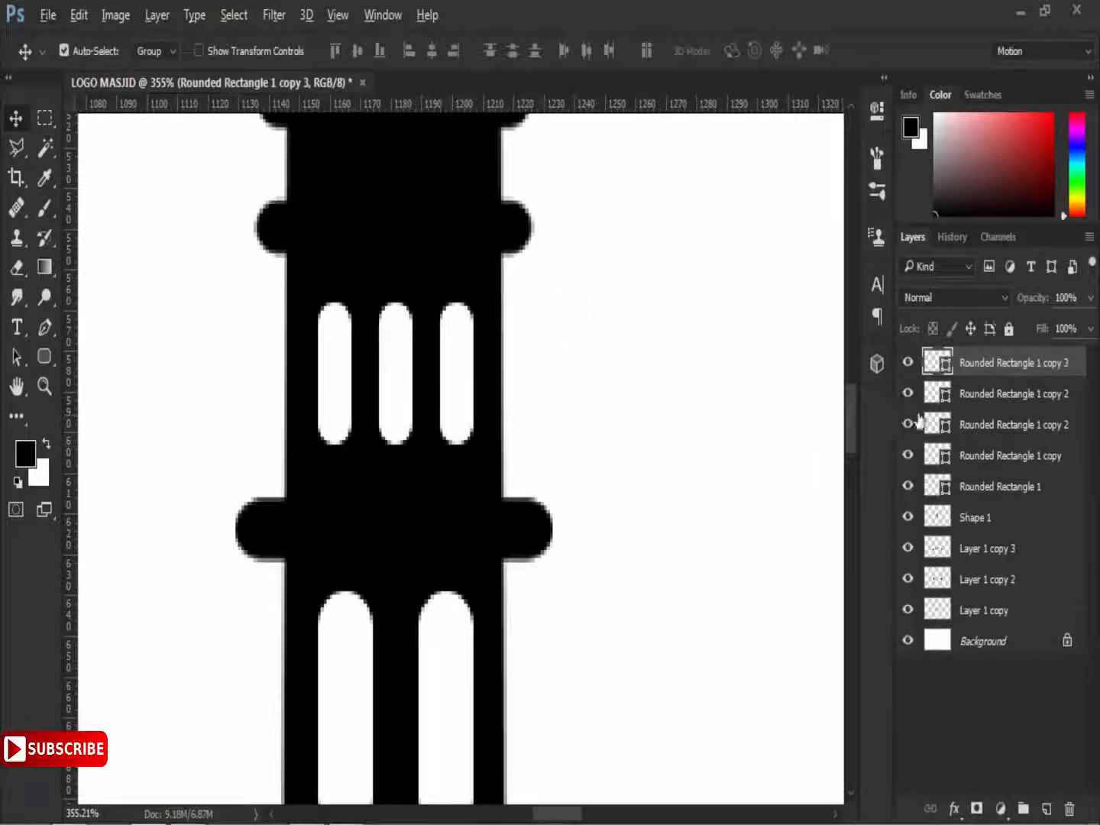
scroll(530, 415, down, 5)
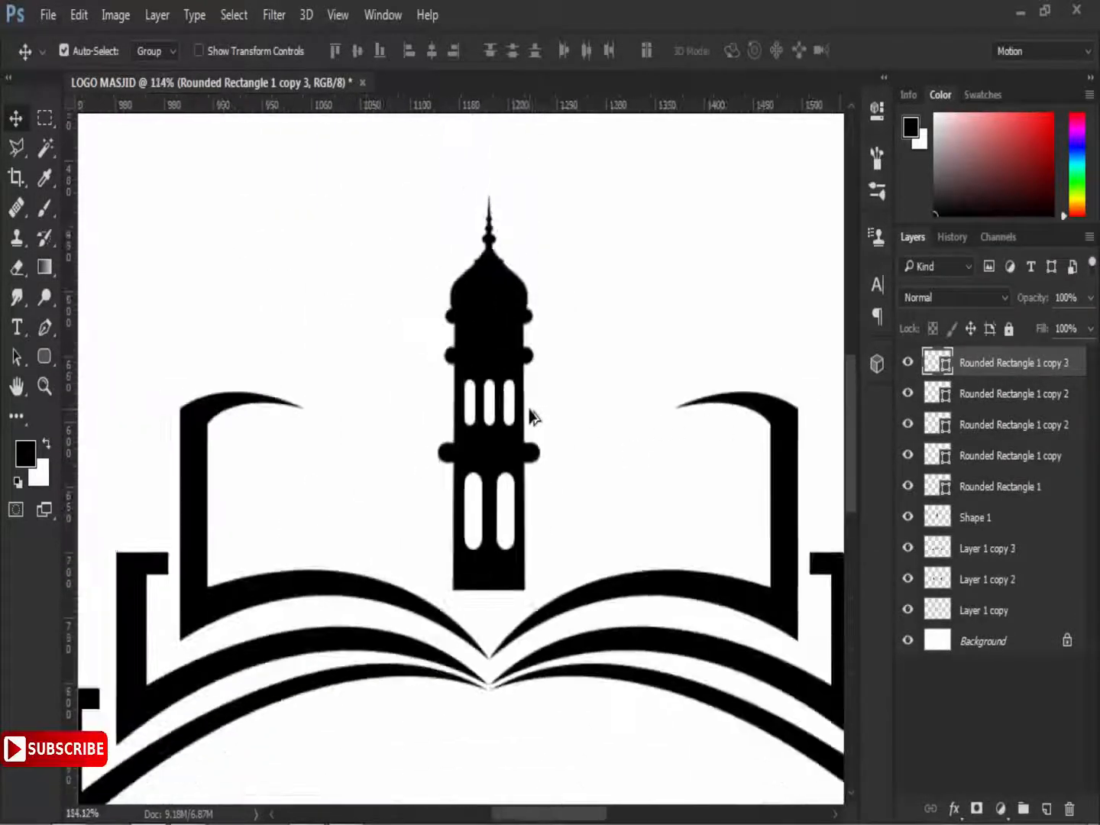
scroll(511, 402, down, 4)
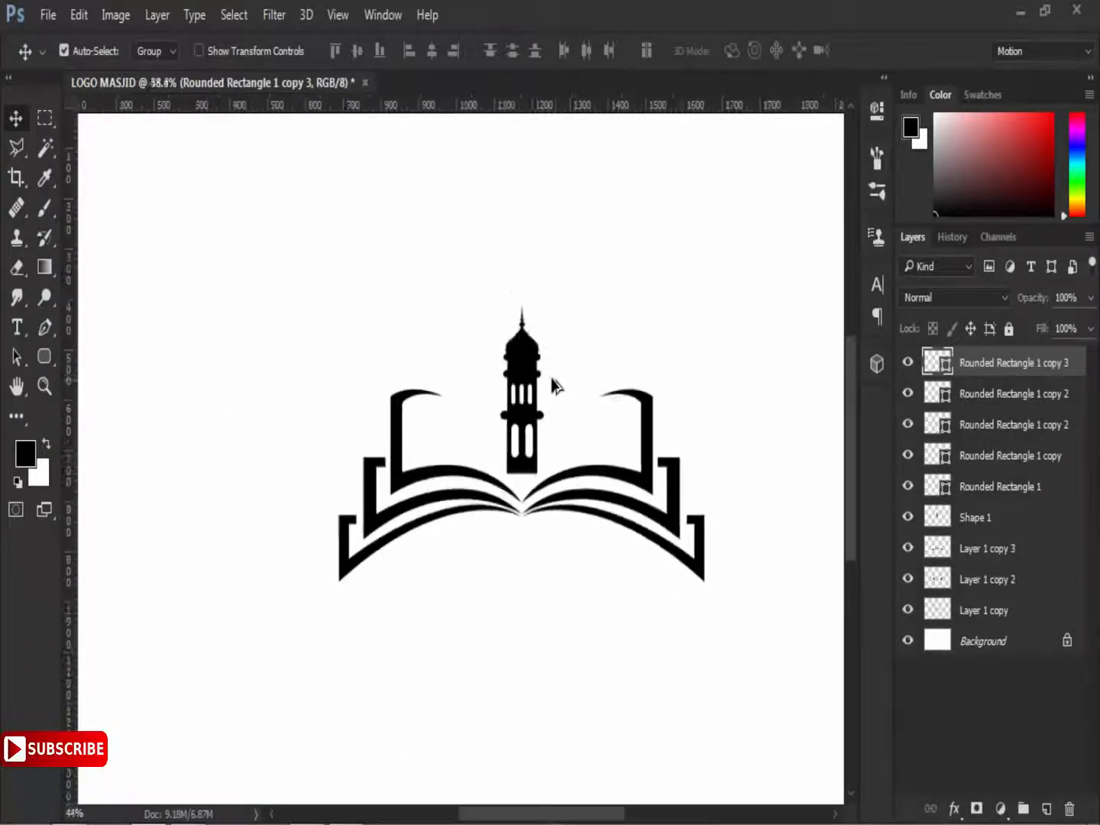
click(44, 121)
click(22, 120)
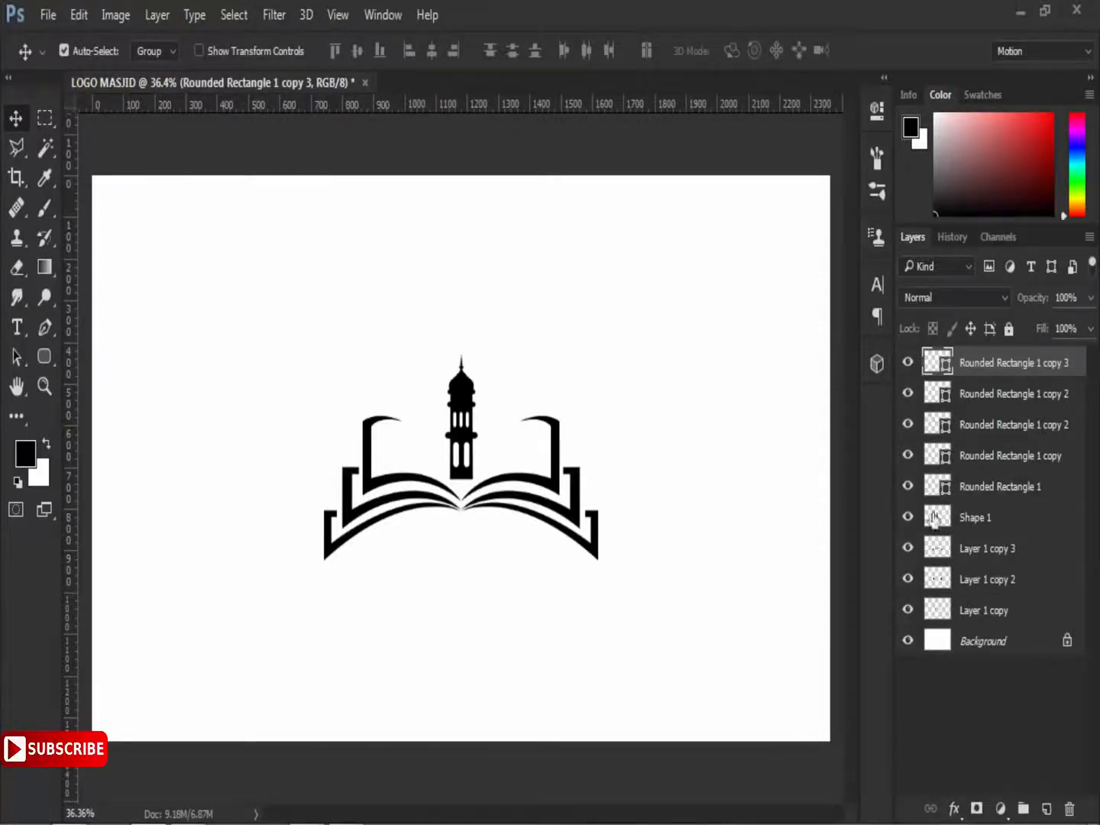
click(909, 518)
click(909, 518)
click(970, 519)
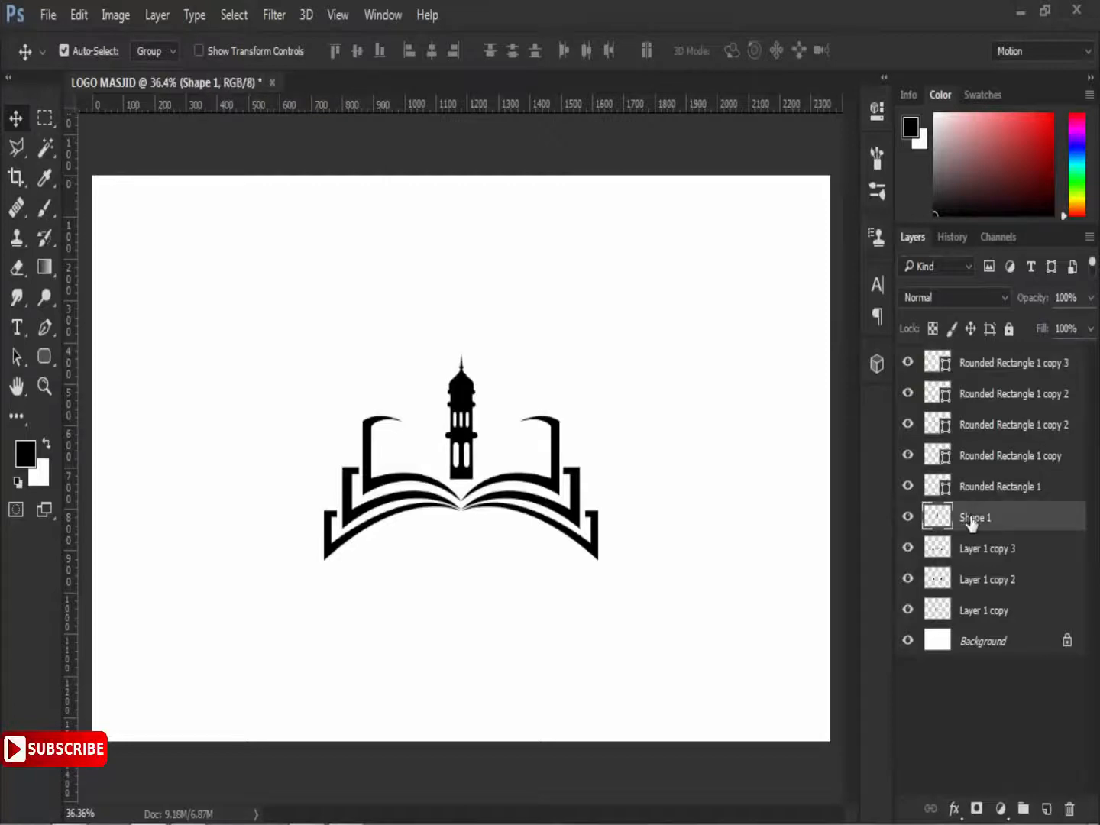
- Show the guides and draw a closed S-curved Pen path tapering from above the left page up to the vertical guide above the minaret
scroll(498, 366, up, 5)
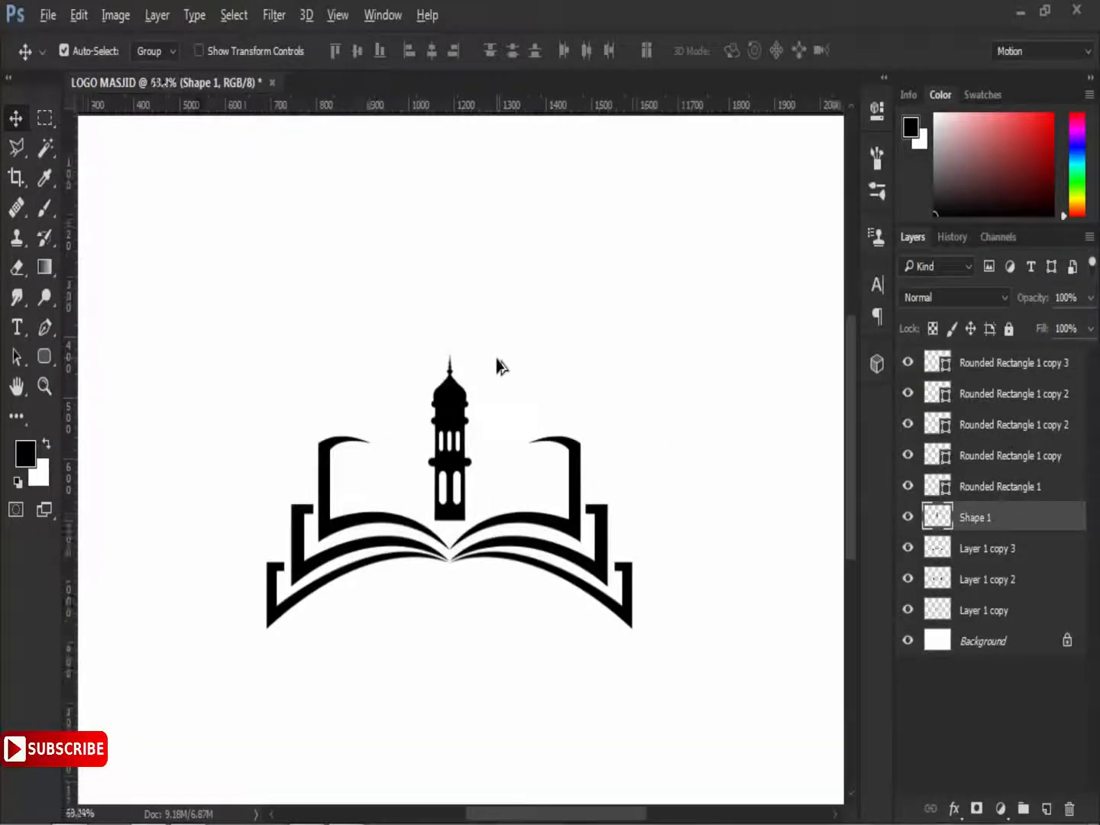
drag(459, 324, 480, 388)
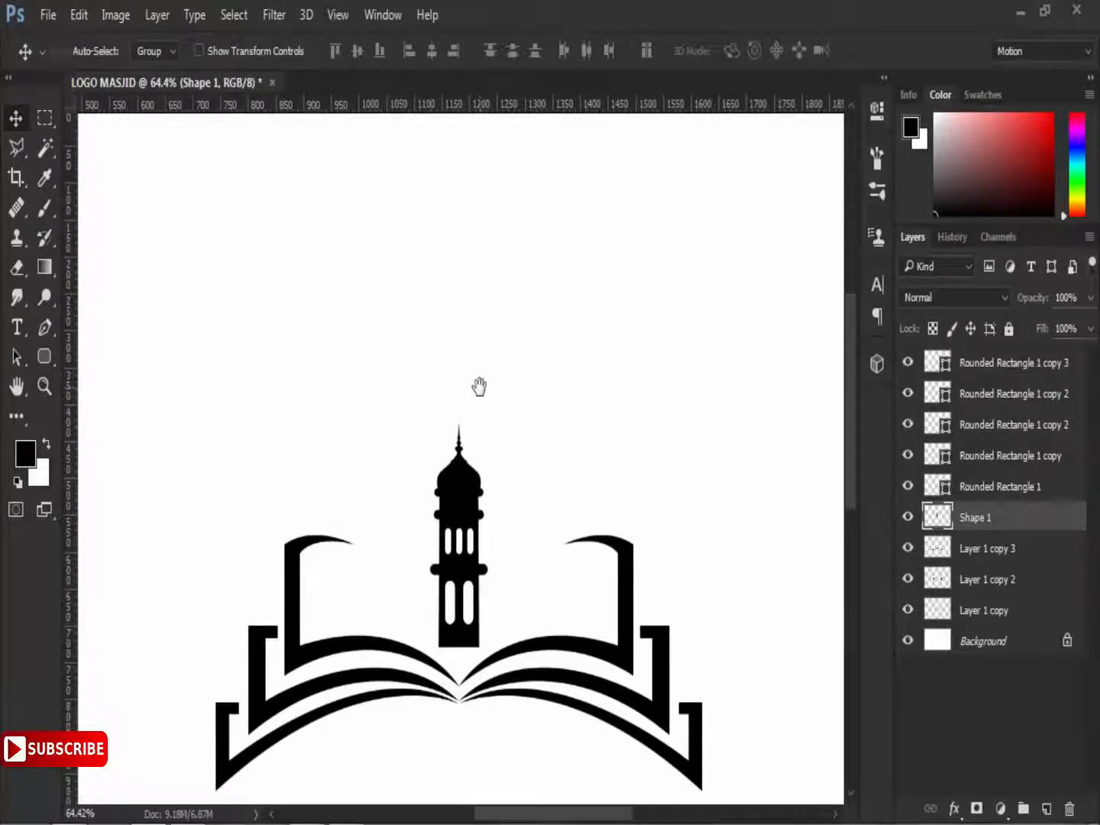
key(ctrl)
click(42, 330)
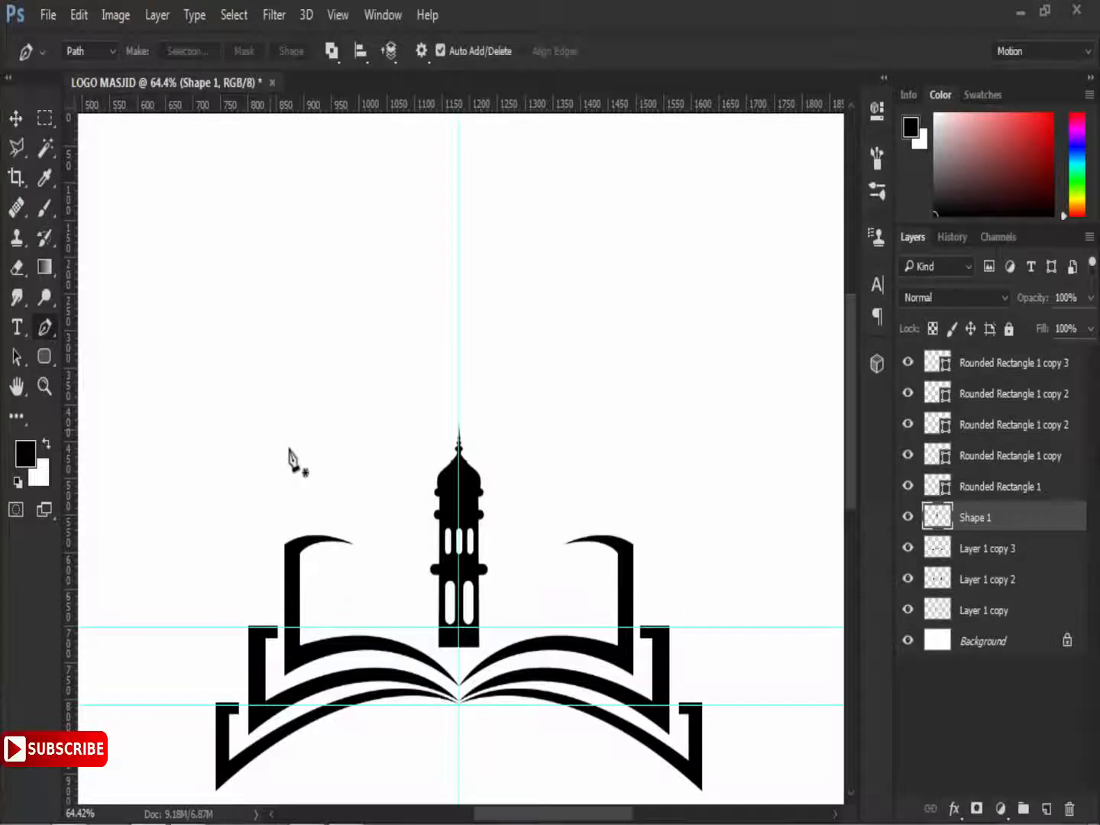
click(310, 482)
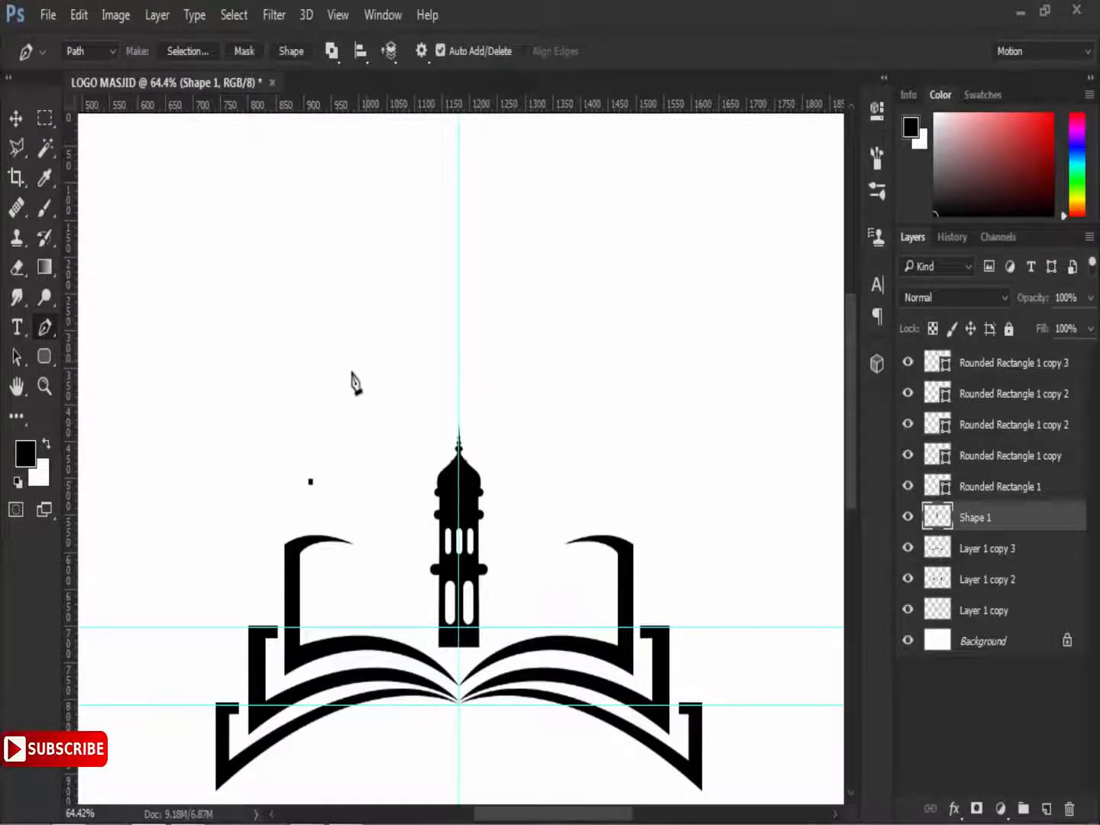
drag(387, 347, 459, 310)
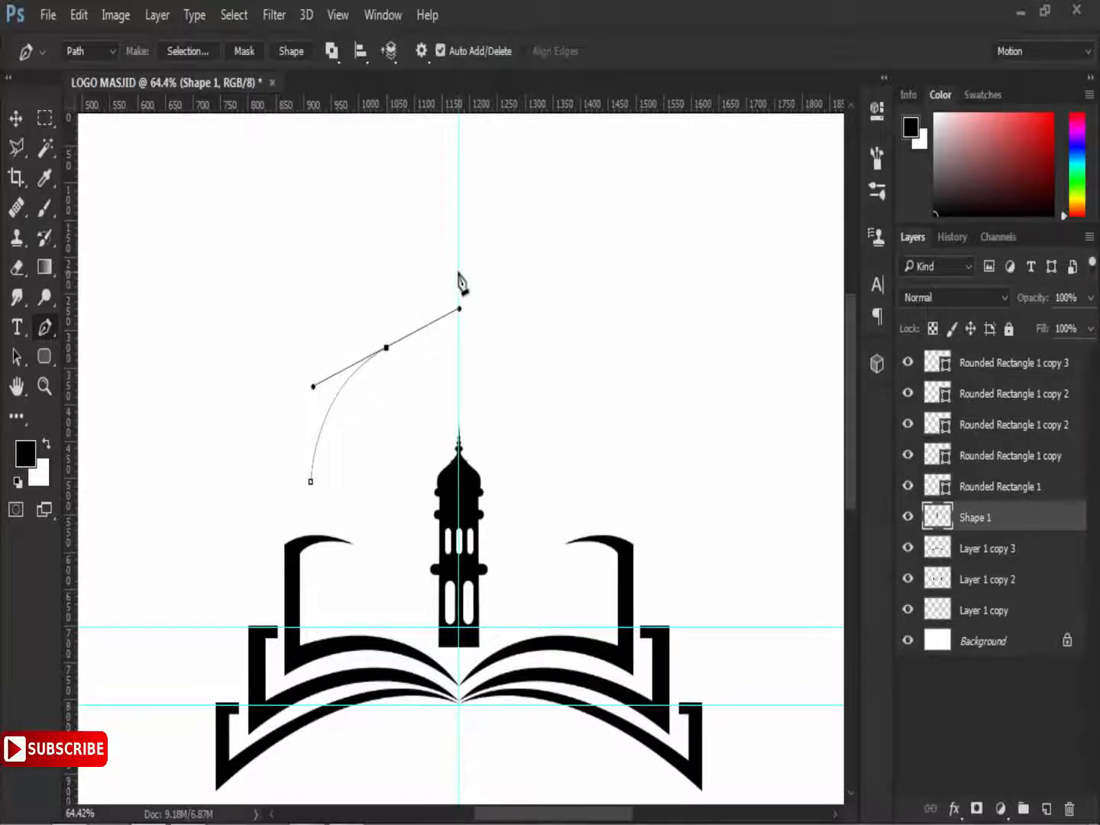
drag(392, 406, 318, 436)
click(310, 481)
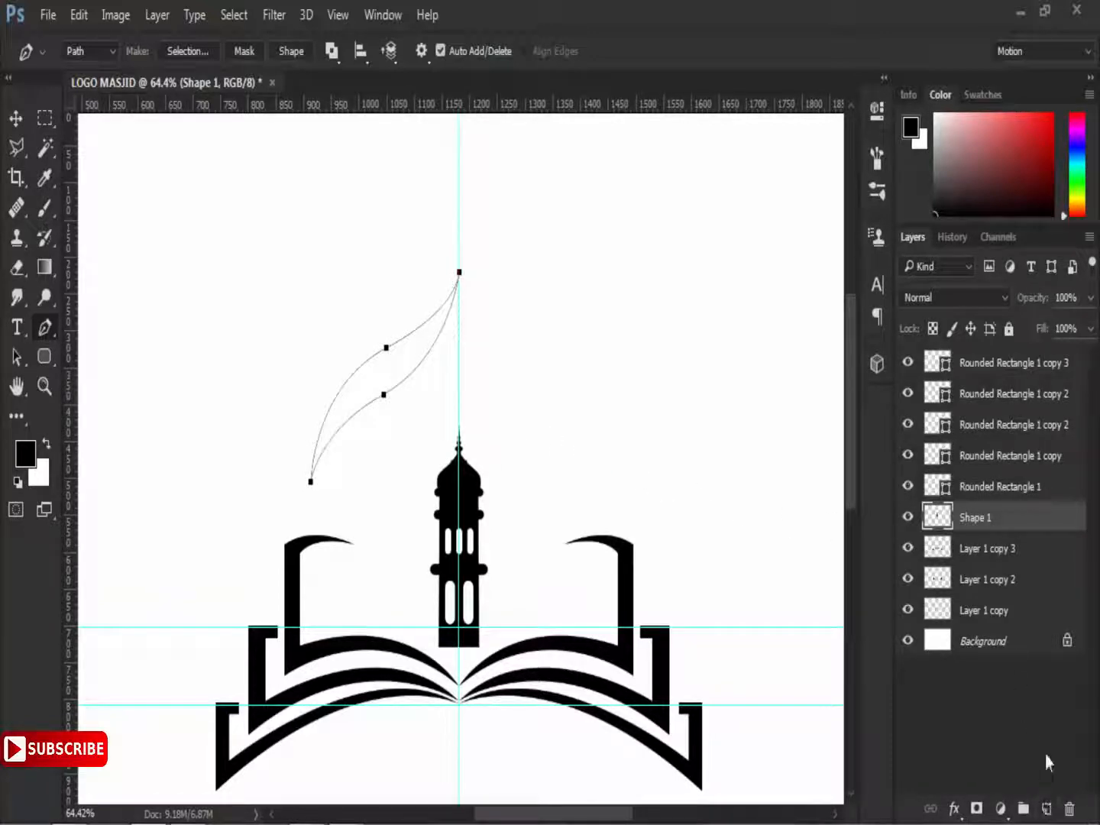
- Fill the curved path with black at 100% opacity on a new topmost layer, and dismiss the path
click(1008, 363)
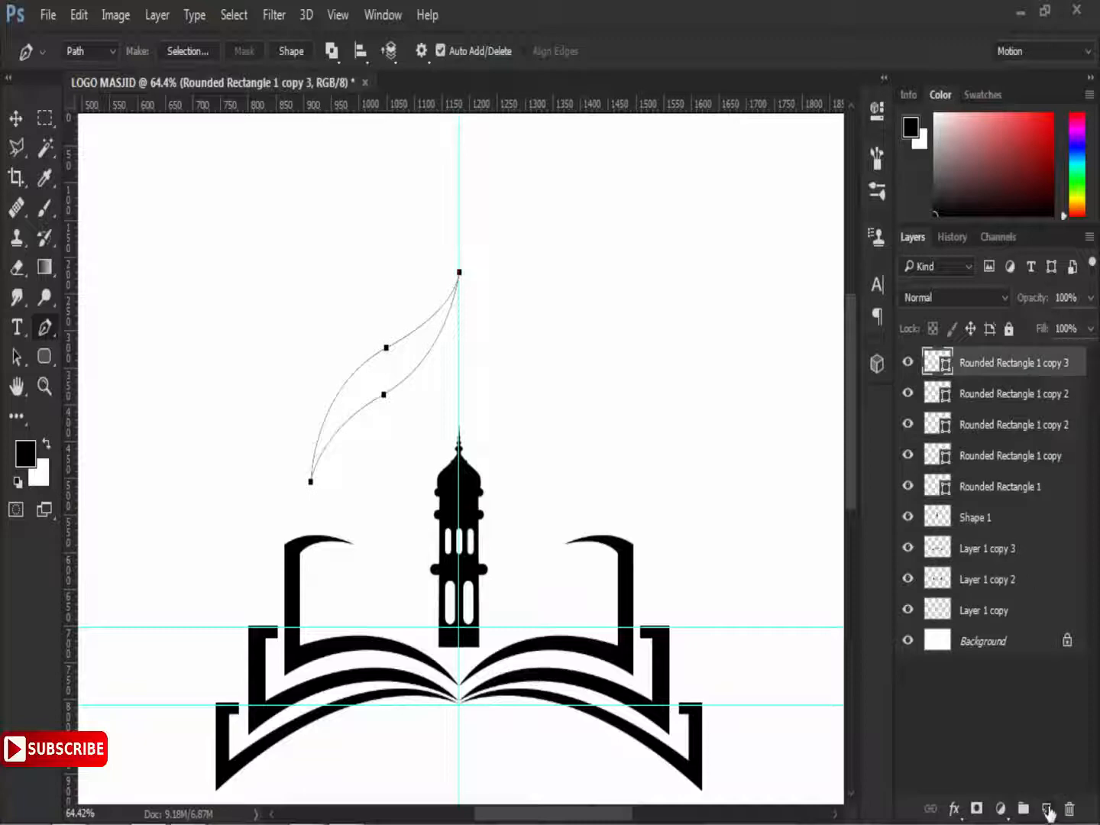
click(1047, 808)
right_click(559, 200)
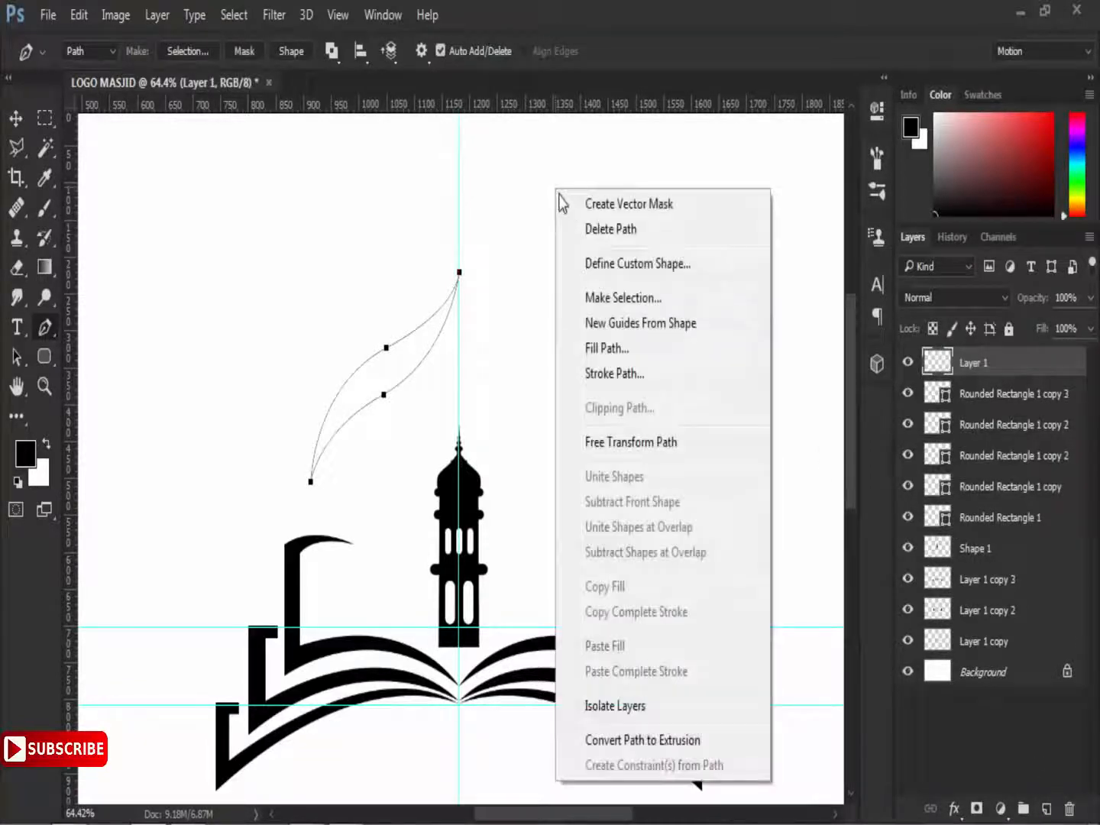
click(619, 348)
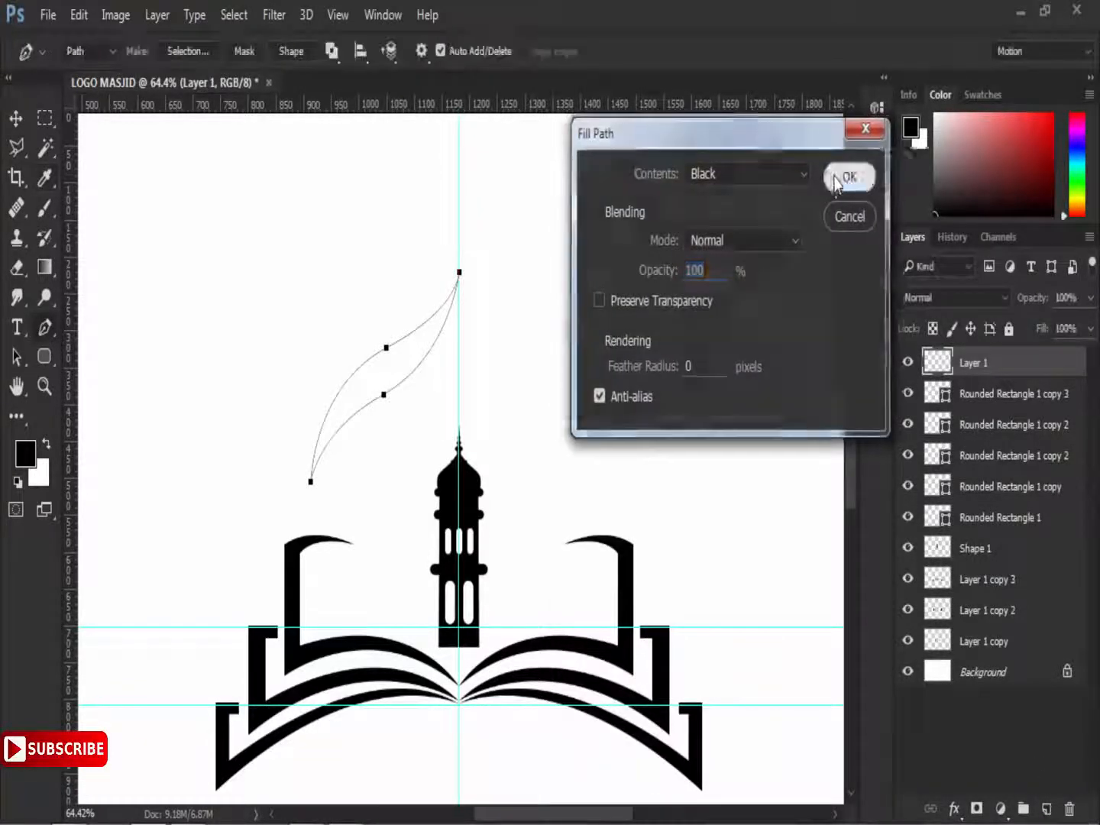
click(848, 177)
key(Escape)
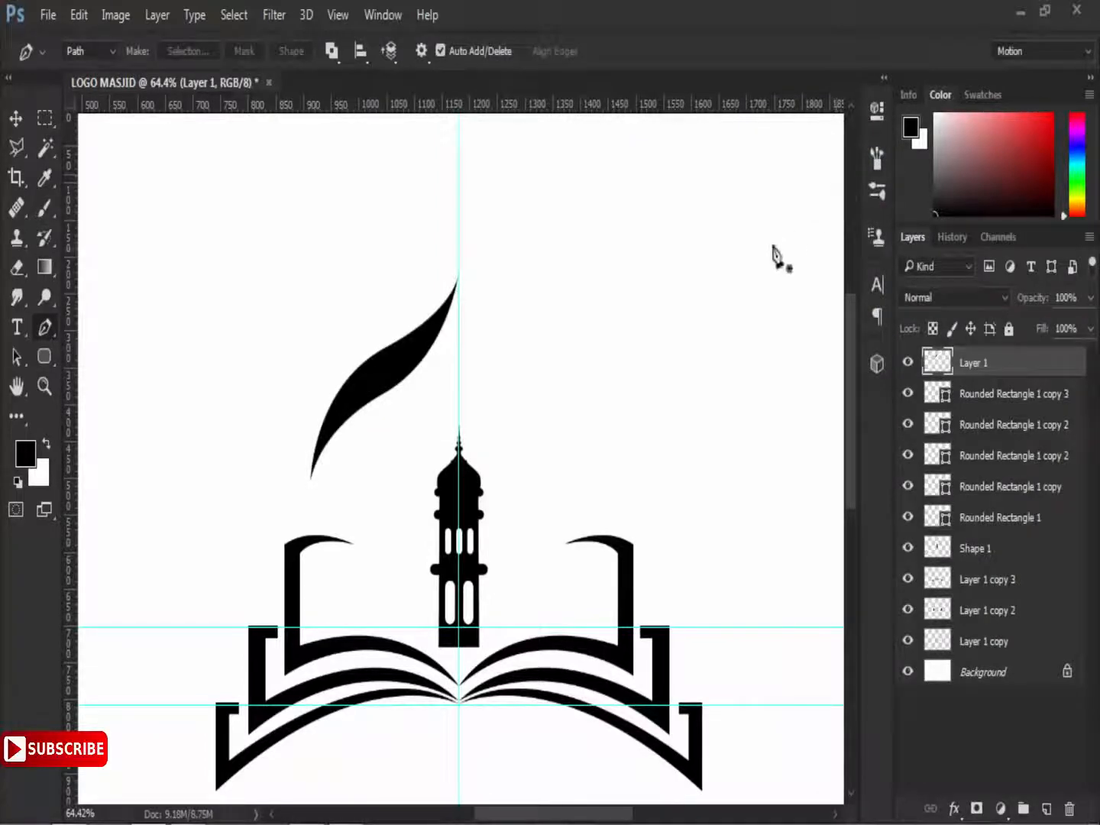
- Rotate the black curved shape by -6.61° and shift it slightly right so its upper tip sits near the vertical center guide
scroll(566, 314, down, 1)
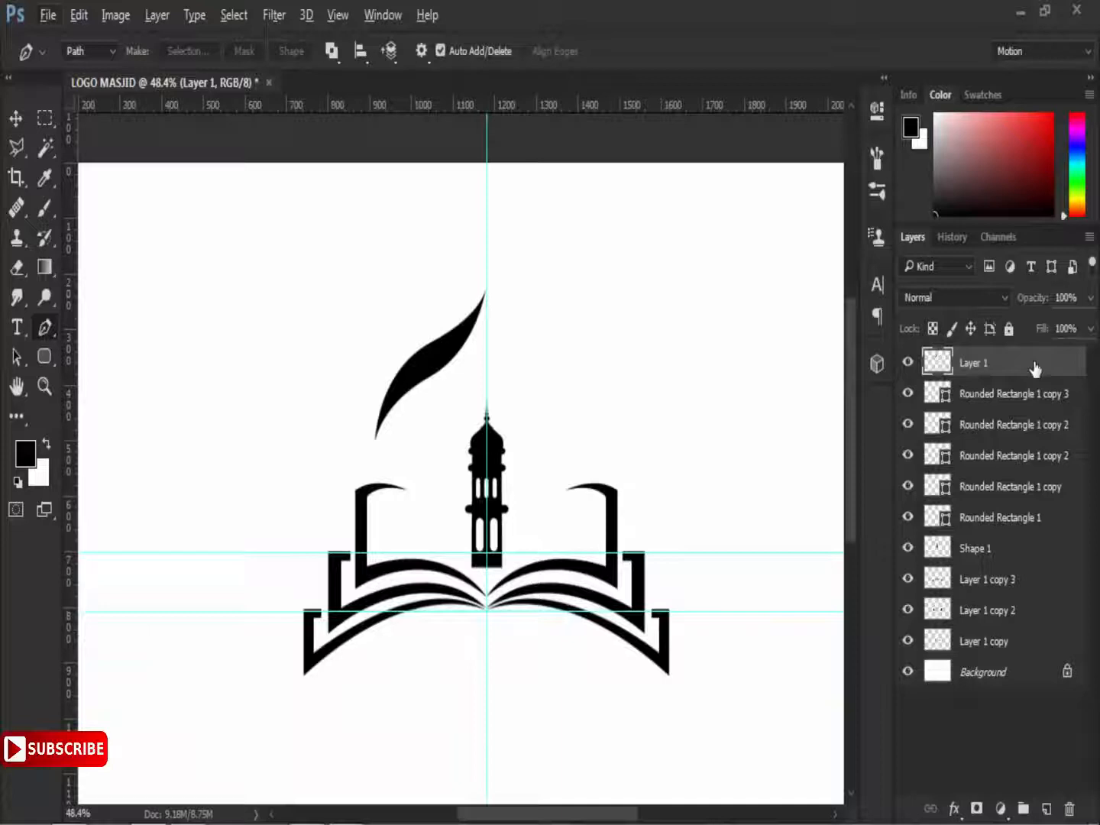
key(v)
key(alt+v)
click(617, 10)
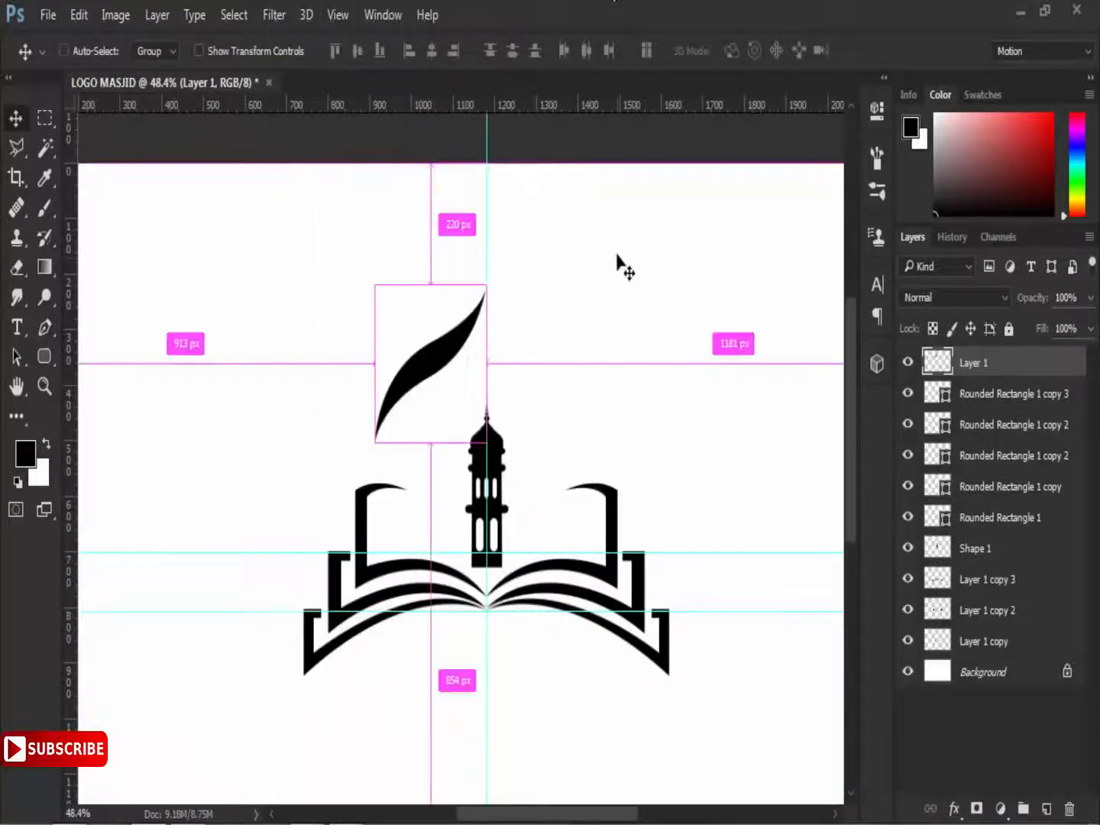
key(ctrl+t)
drag(537, 283, 529, 264)
drag(466, 319, 471, 322)
key(Right)
key(p)
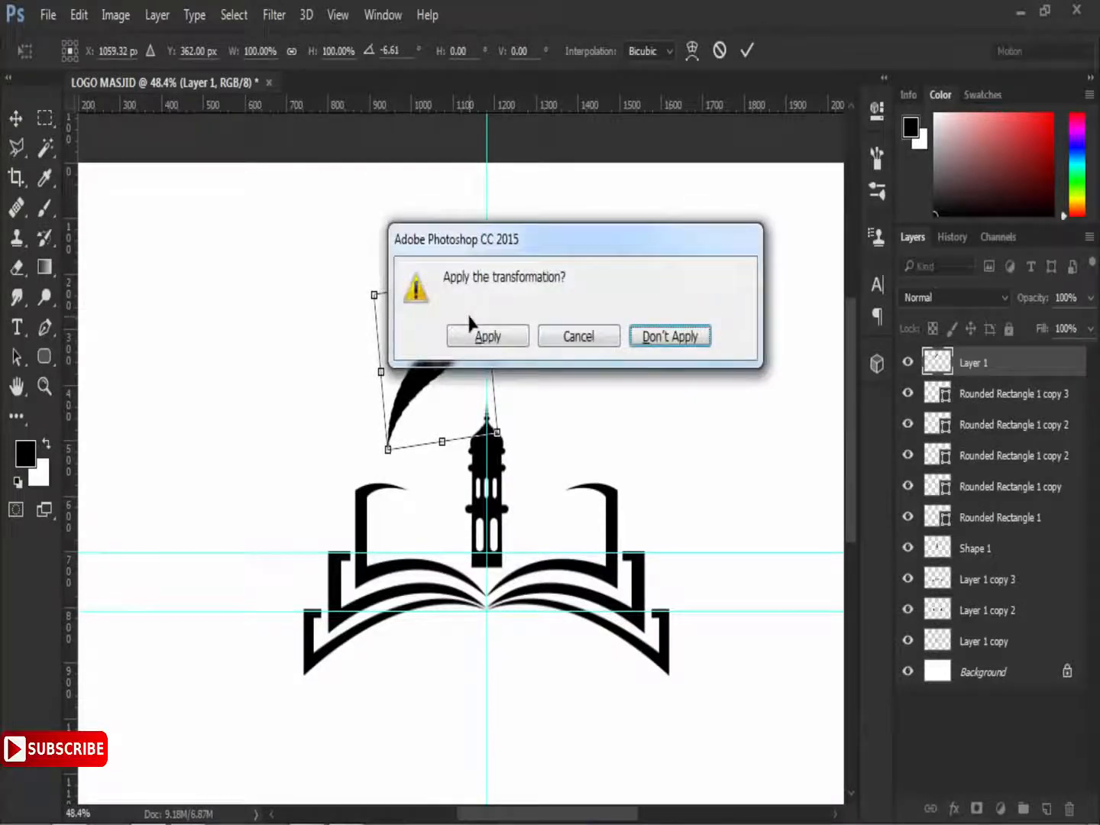
click(480, 335)
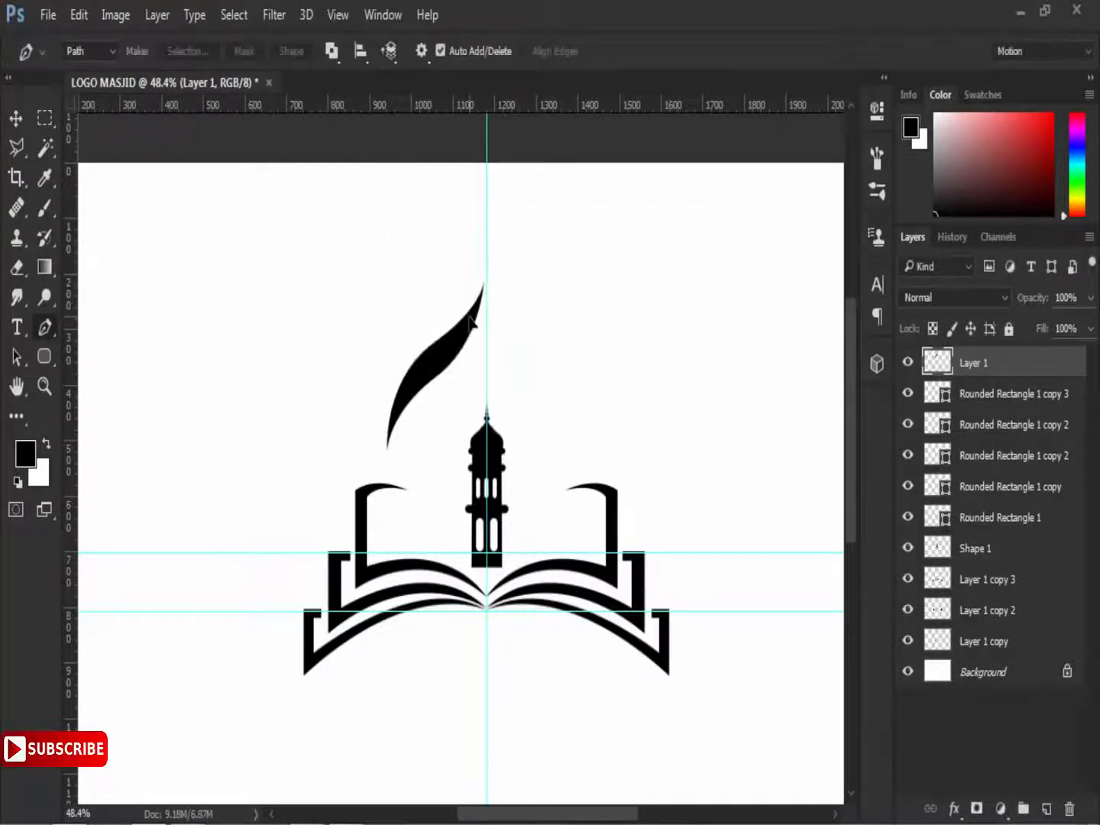
- Nudge the curved shape right until its upper tip meets the vertical center guide
key(v)
key(Right)
key(Right)
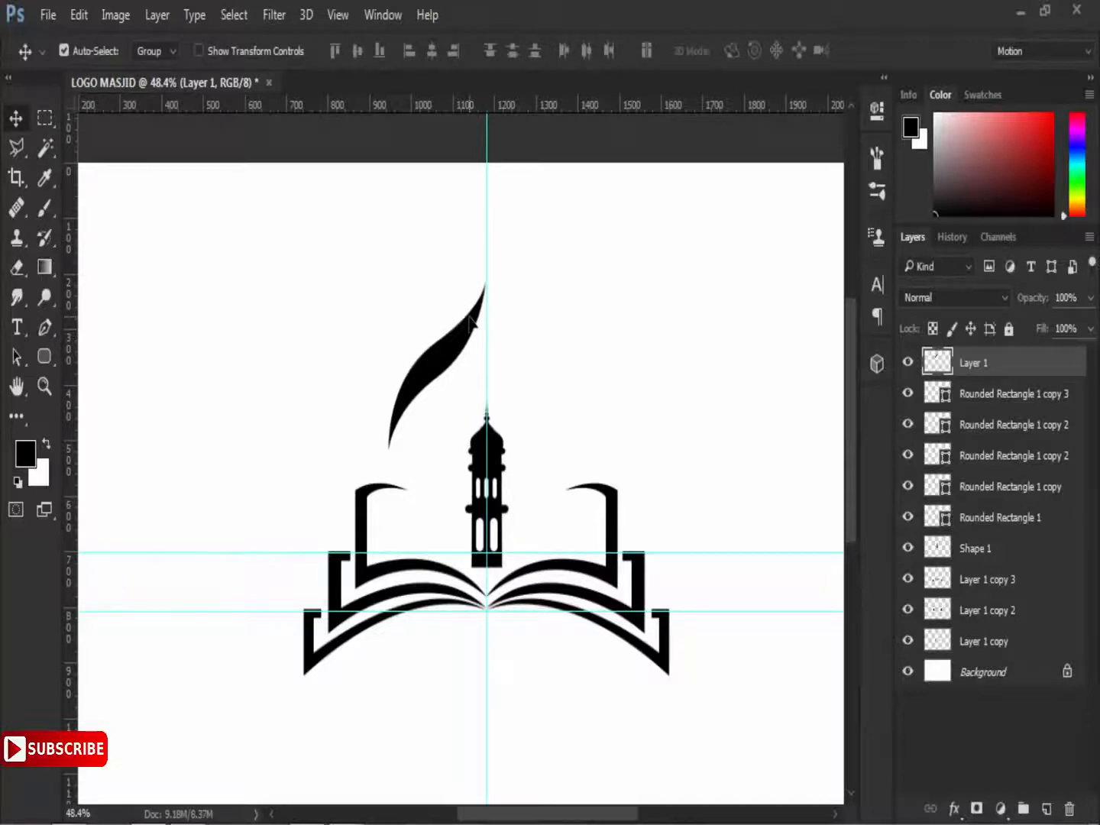
- Duplicate the black curved shape, flip the copy horizontally, and move it right to mirror the original across the vertical center guide
key(ctrl+j)
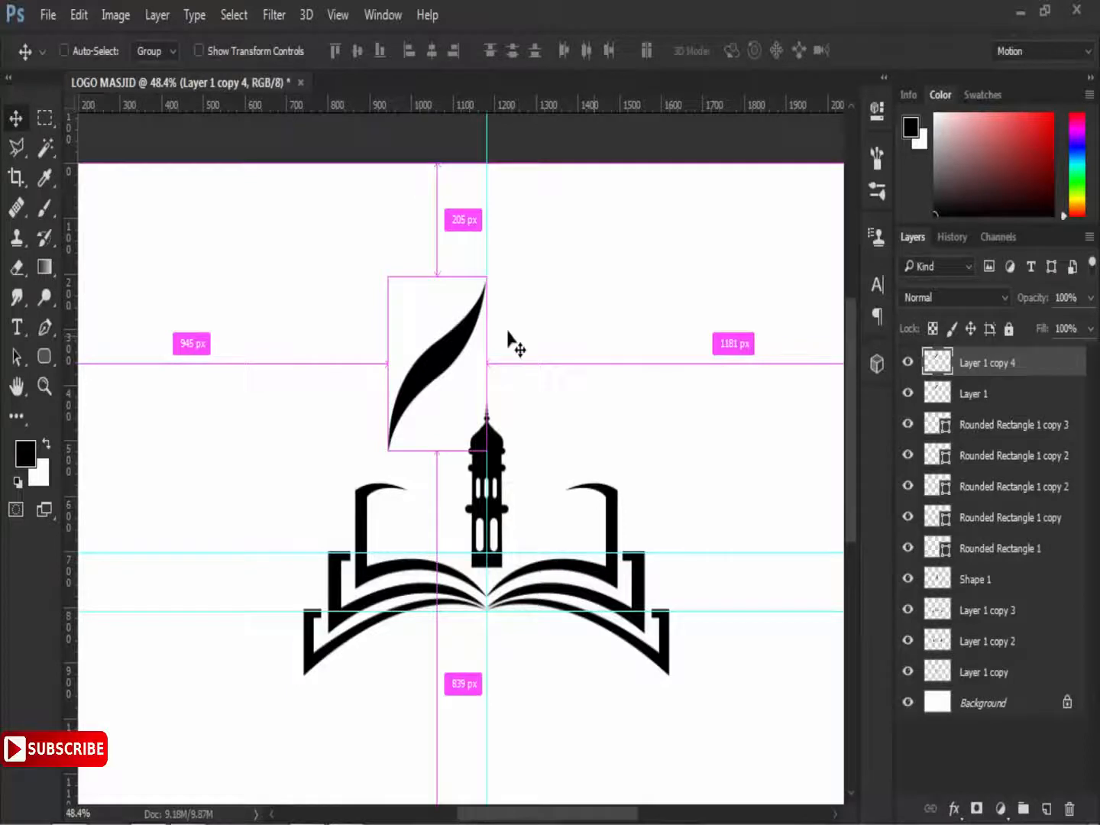
key(ctrl+t)
right_click(463, 334)
click(563, 679)
drag(484, 368, 571, 368)
click(746, 50)
scroll(500, 299, up, 5)
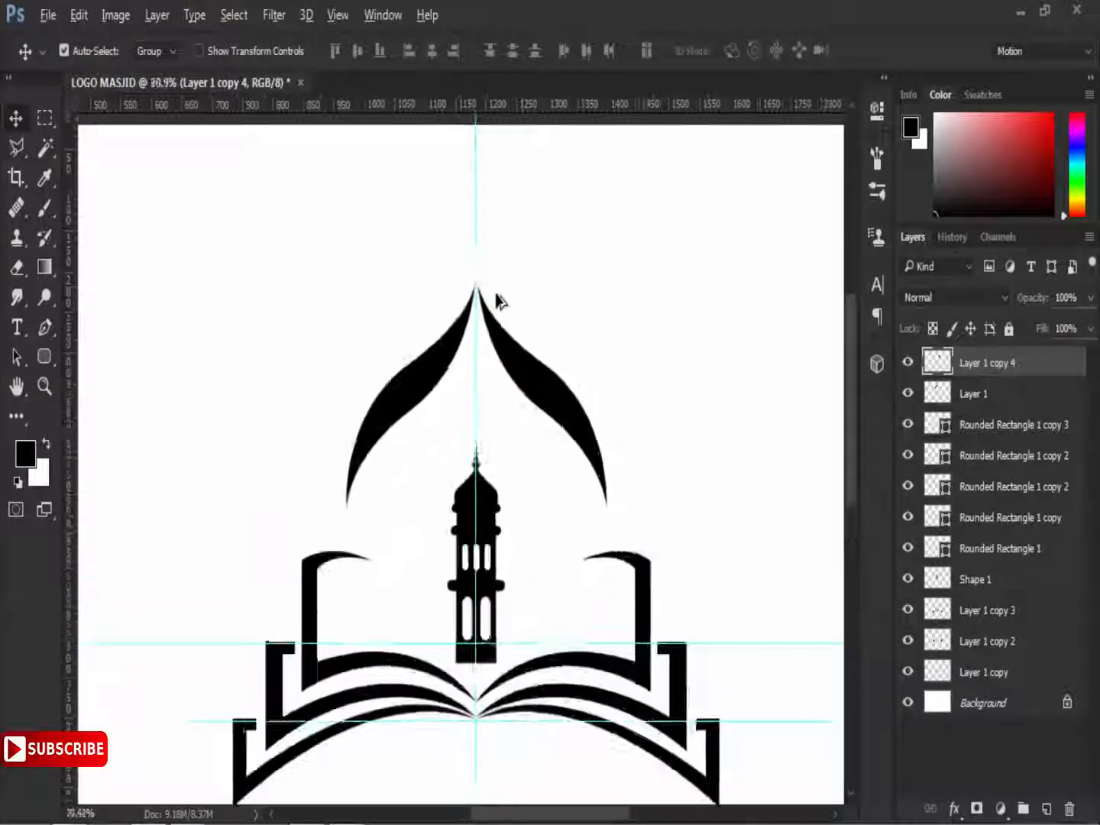
- Hide the guides and nudge the mirrored curve left until the upper tips of both curves meet
scroll(493, 300, up, 3)
key(ctrl+semicolon)
key(Left)
key(Left)
key(Left)
key(Left)
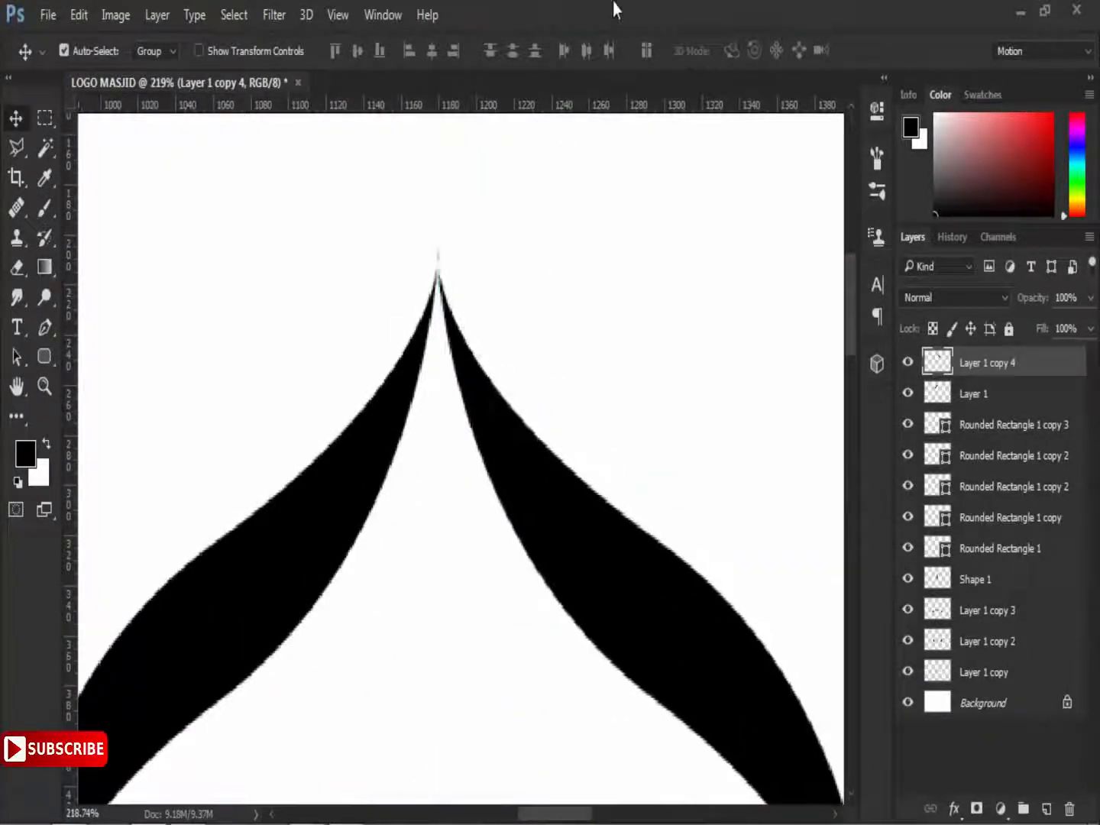
scroll(587, 252, down, 8)
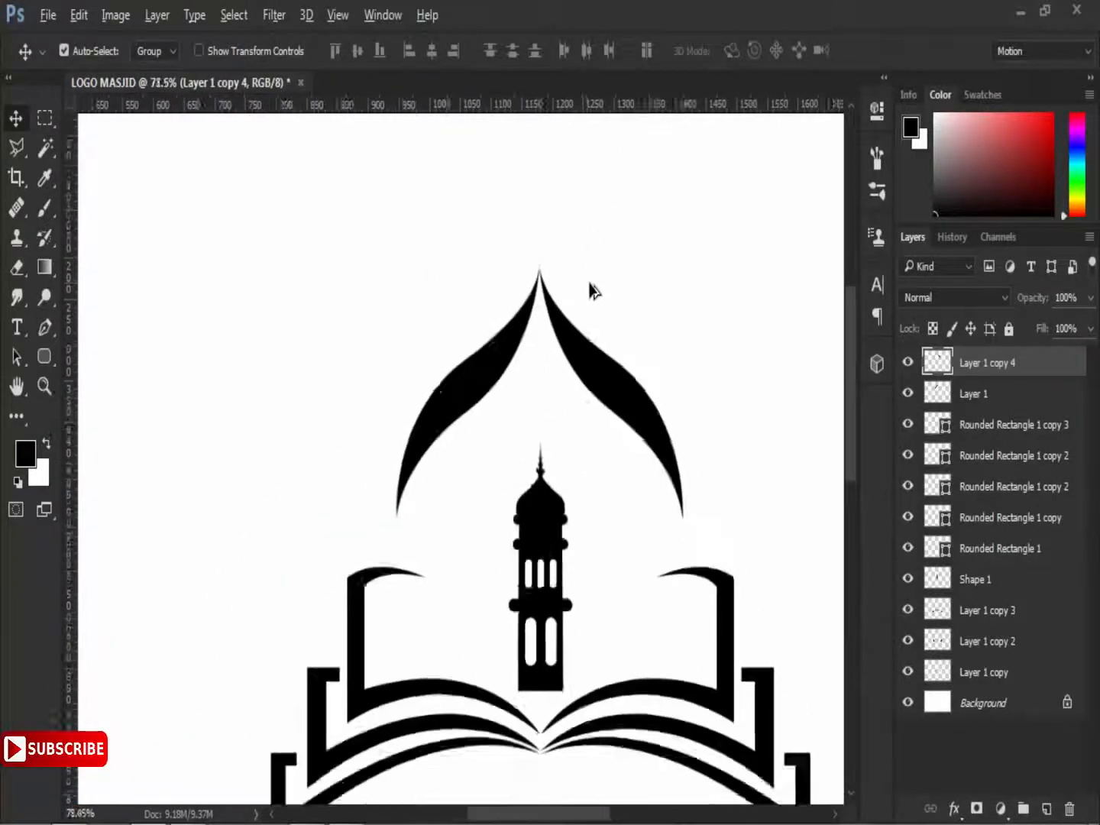
- Merge the two curved dome layers into one, center the result horizontally on the canvas, and deselect
shift+click(1014, 405)
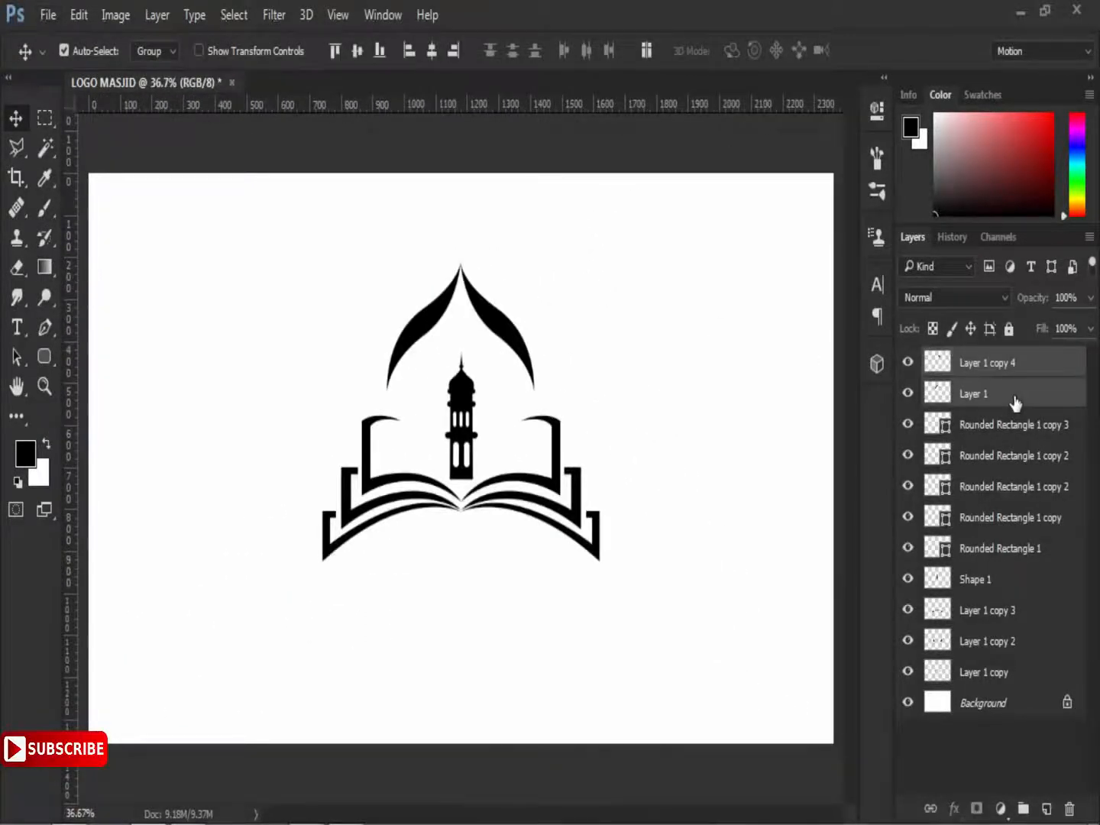
right_click(1016, 405)
click(748, 790)
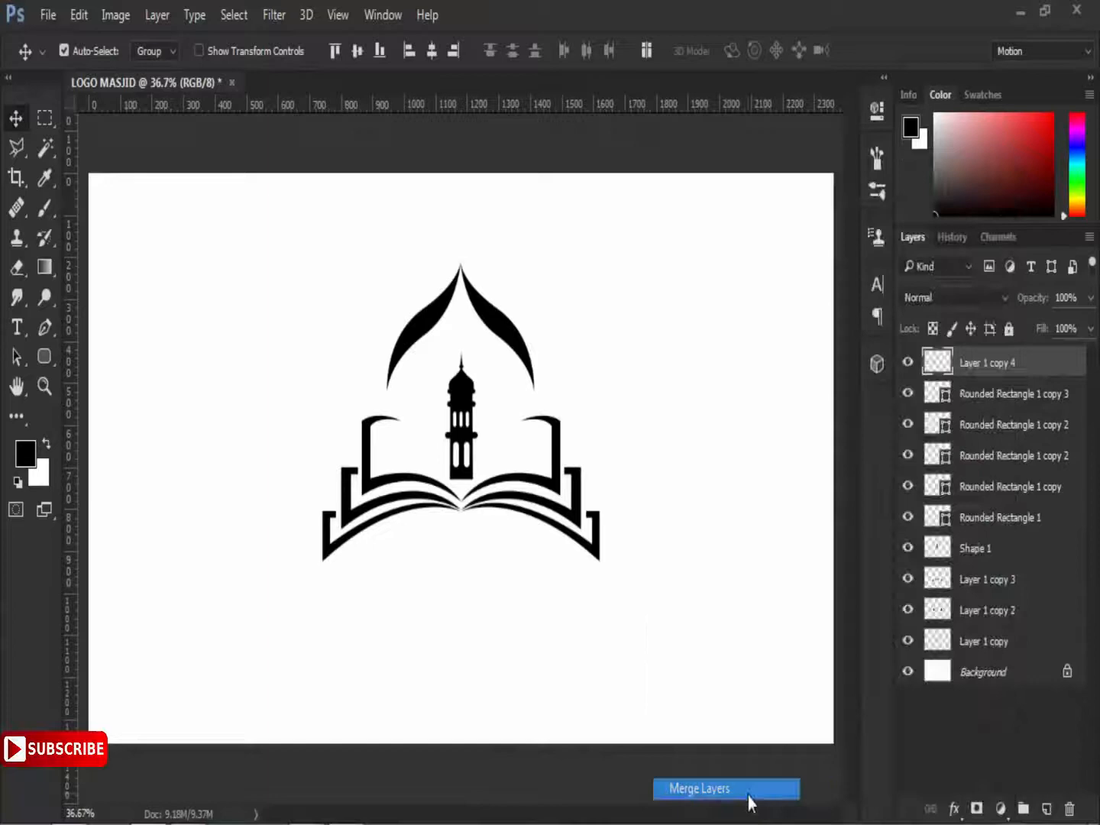
click(233, 15)
click(229, 38)
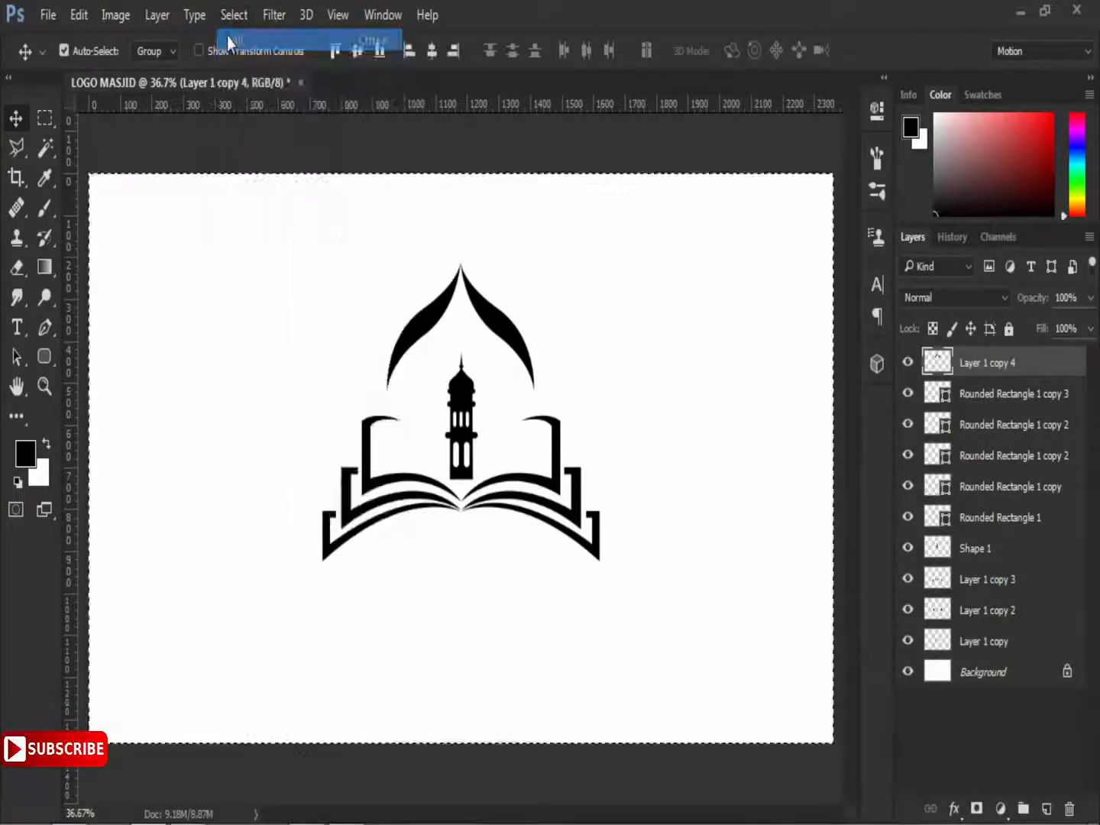
click(432, 50)
key(ctrl+d)
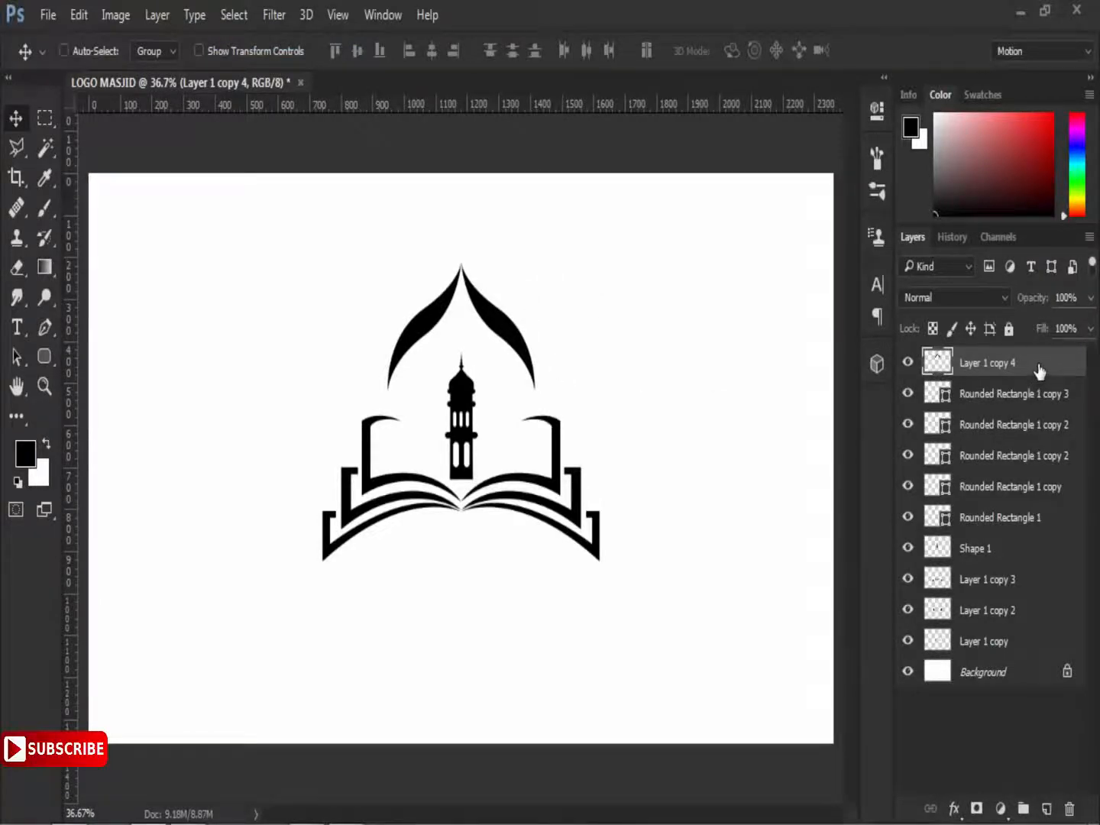
- Duplicate the merged dome outline layer
key(ctrl+j)
key(ctrl+t)
drag(526, 268, 517, 280)
drag(489, 327, 489, 338)
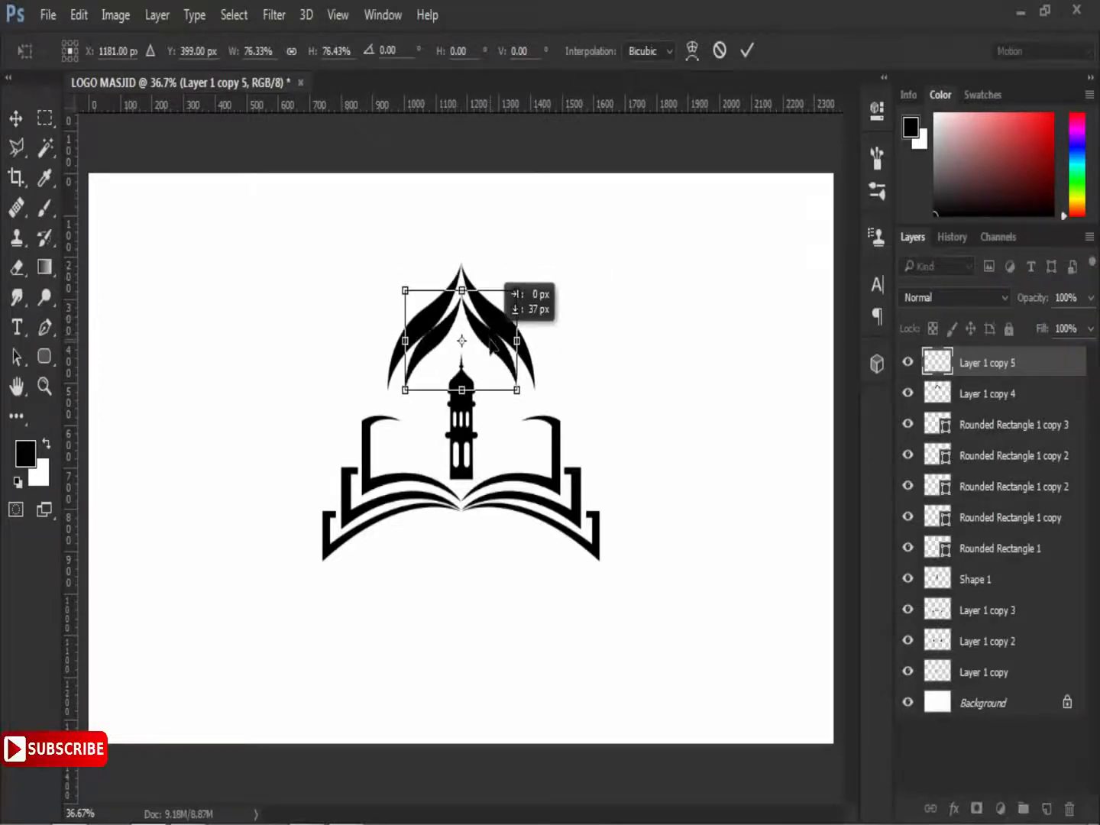
key(shift+Down)
key(Down)
key(Down)
key(Down)
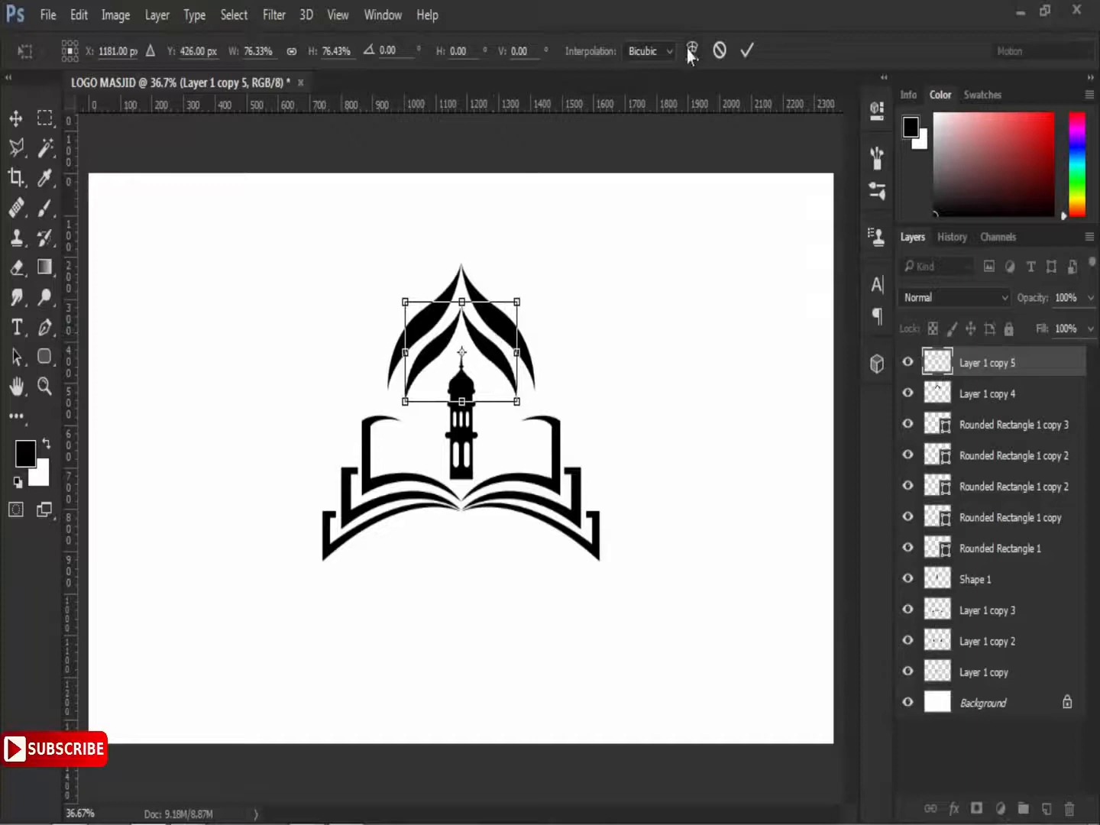
click(718, 52)
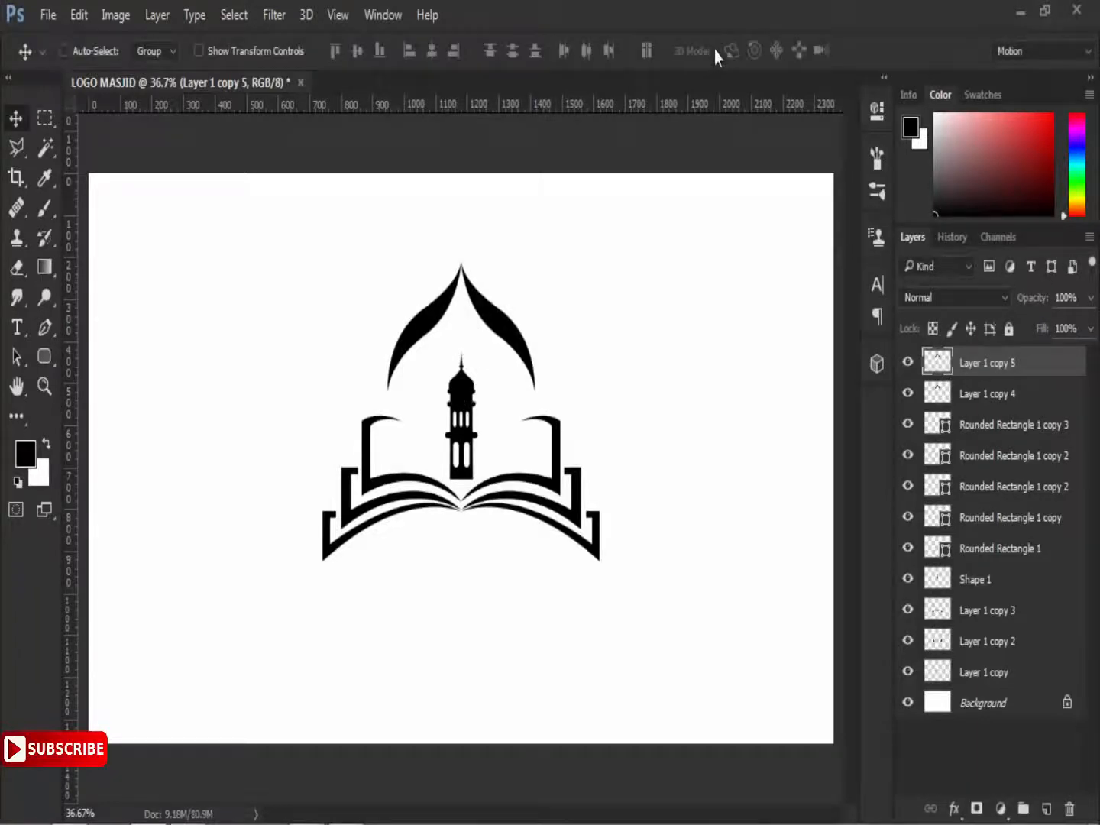
- Move the full-size dome outline copy straight down to Y 446 px, beneath the original outline
key(ctrl+t)
drag(508, 304, 508, 345)
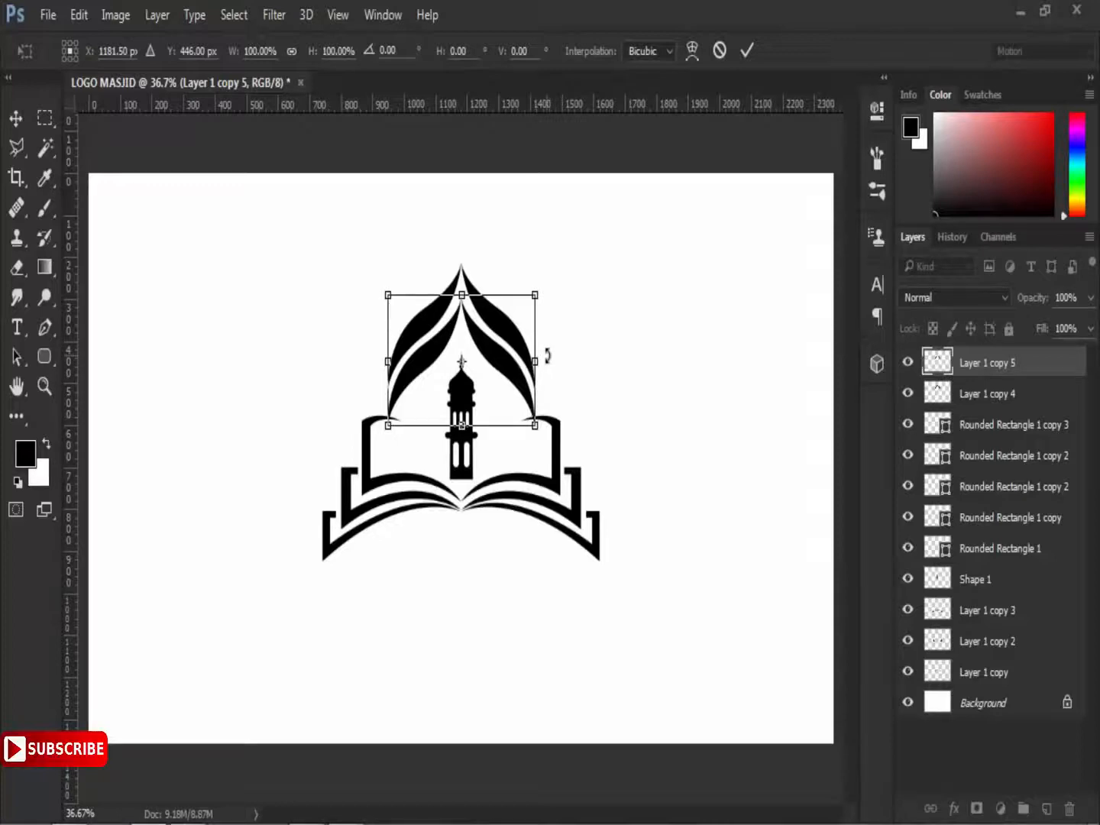
key(Return)
- Scale the original upper dome outline to about 80.6% and position it at Y 335.50 px above the lower outline
click(955, 397)
key(ctrl+t)
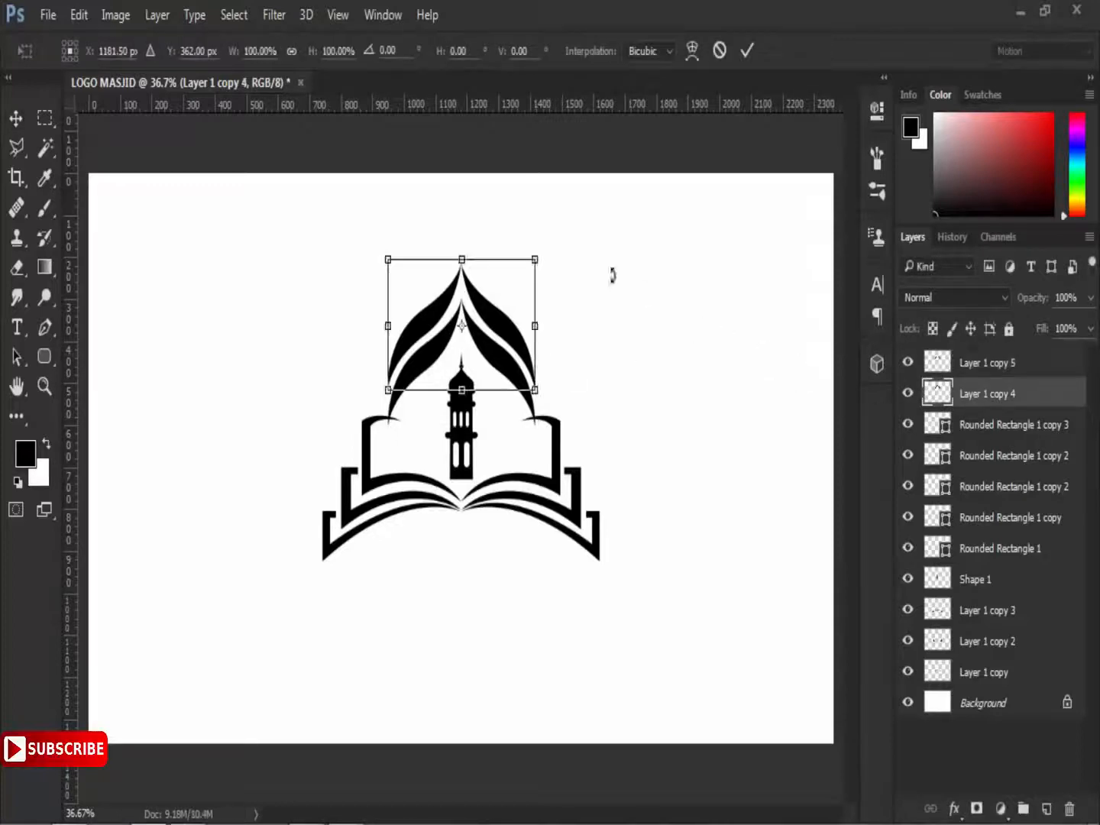
drag(537, 255, 526, 259)
key(Up)
key(Up)
key(Up)
key(Up)
key(Up)
key(Up)
key(Up)
key(Up)
key(Up)
key(Up)
key(Up)
key(Up)
key(Up)
key(Up)
key(Up)
key(Up)
key(Up)
key(Up)
key(Up)
key(Up)
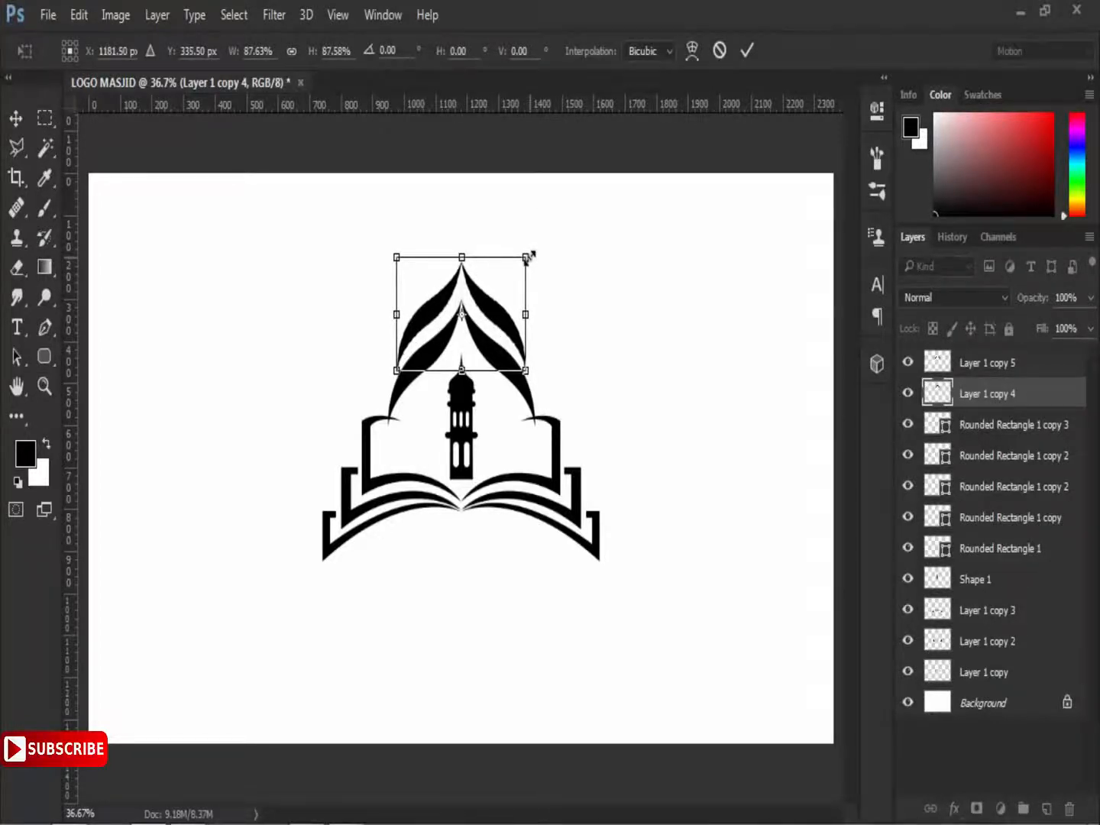
scroll(549, 306, up, 3)
drag(518, 413, 507, 404)
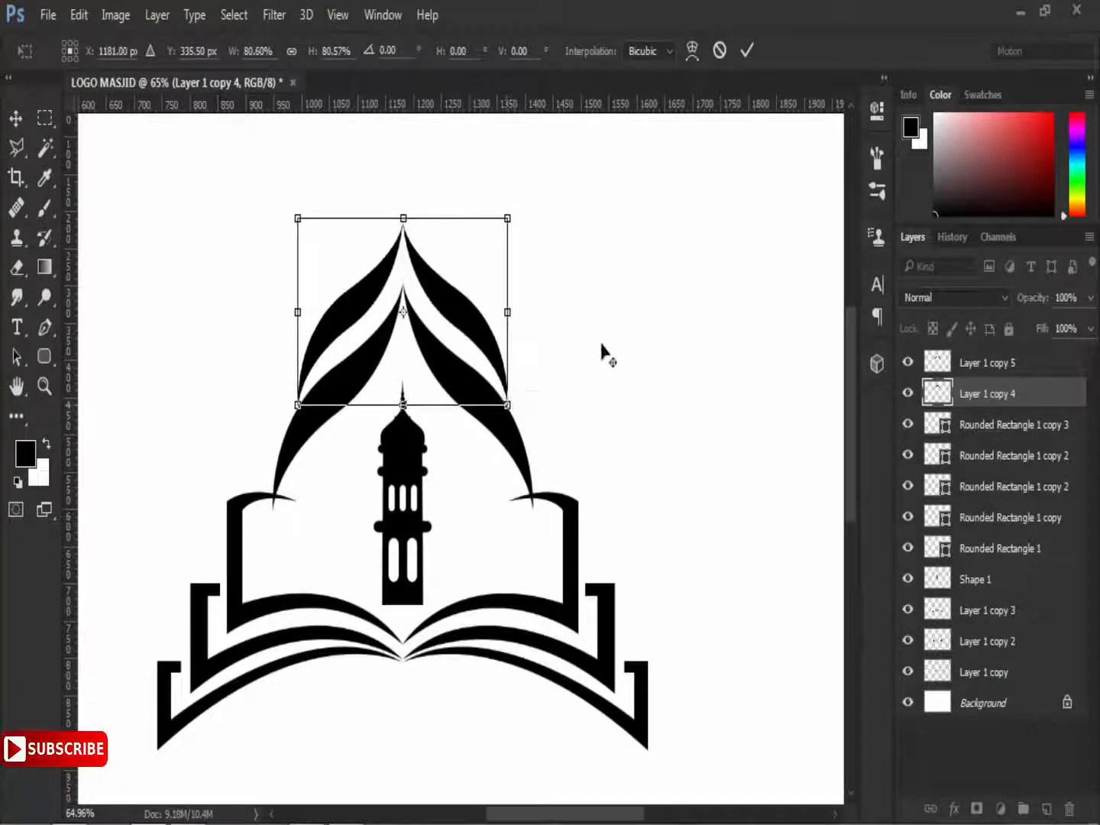
click(746, 54)
- Select both dome outline layers and move them up about 60 px, clear of the book's upper pages
ctrl+click(1010, 366)
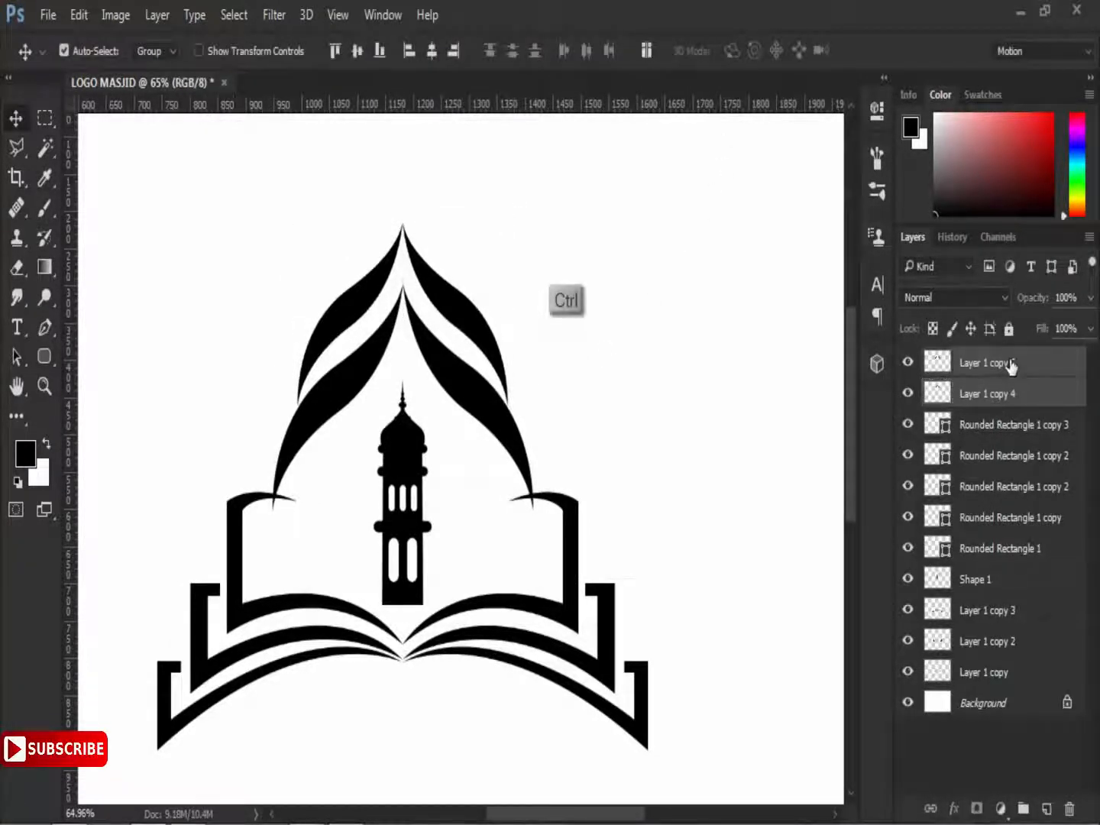
key(shift+Up)
key(shift+Up)
key(shift+Up)
key(shift+Up)
key(shift+Up)
key(shift+Up)
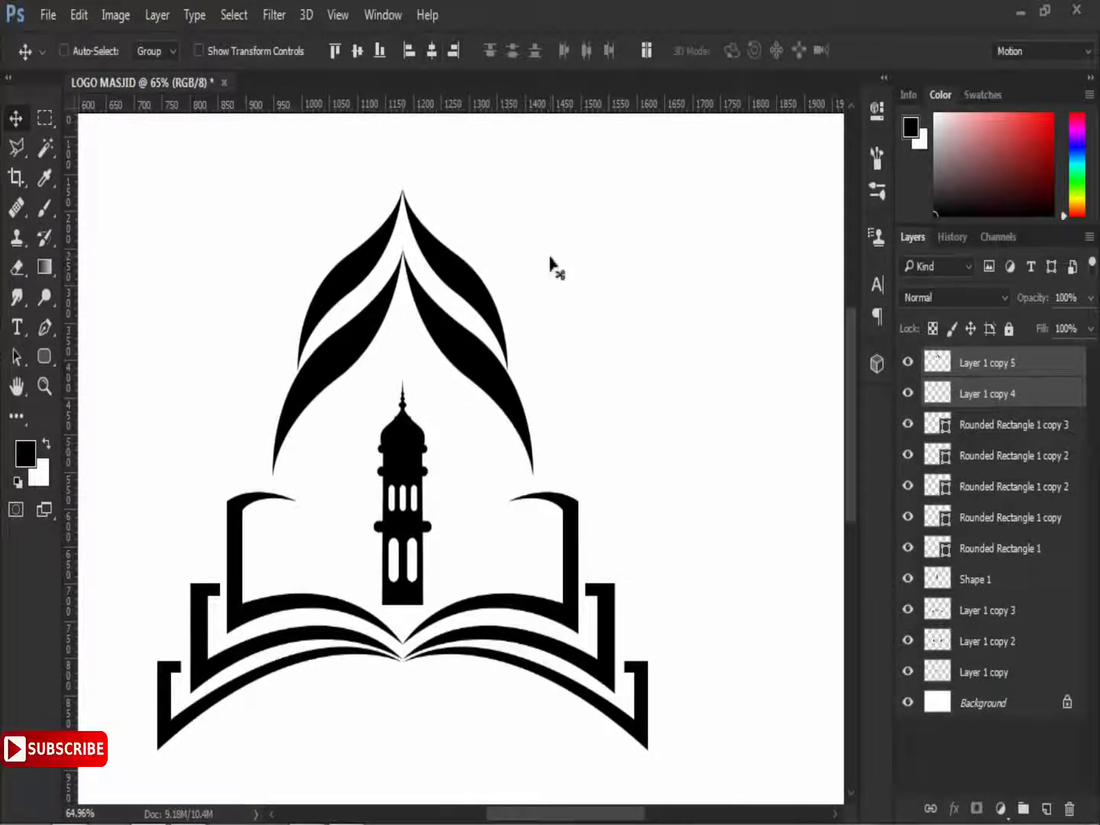
key(ctrl+minus)
key(ctrl+minus)
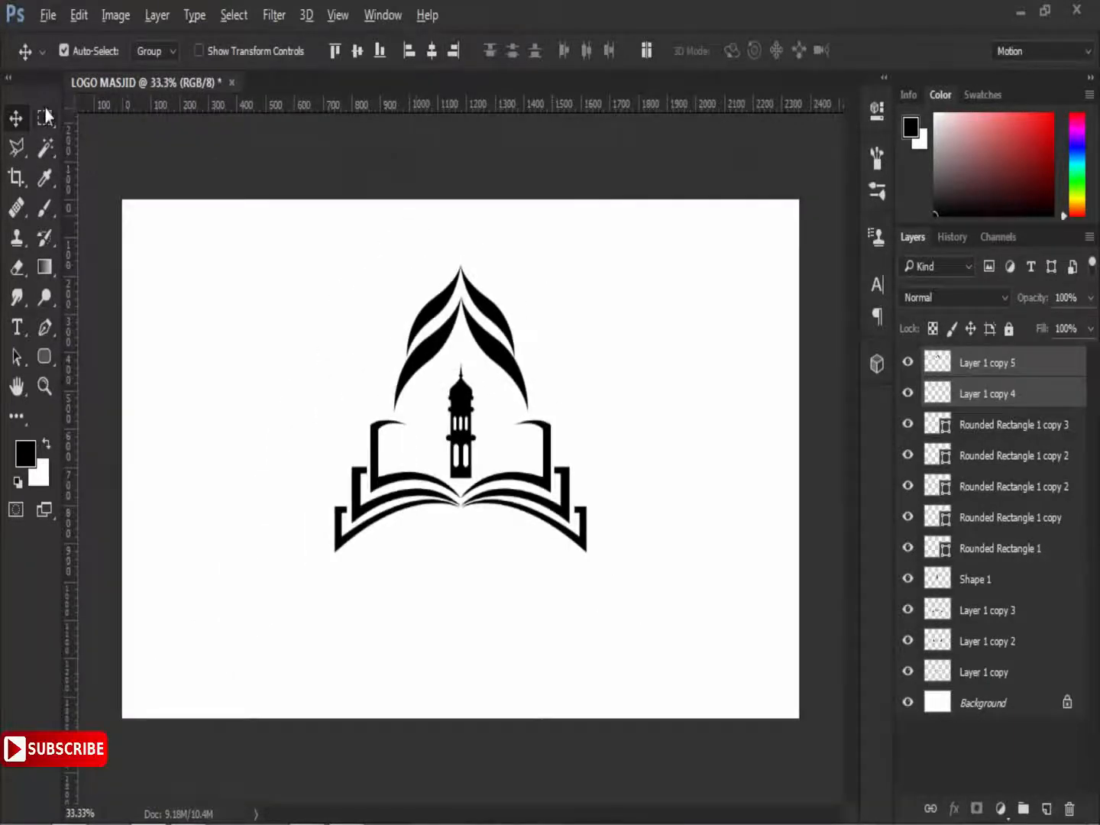
click(46, 116)
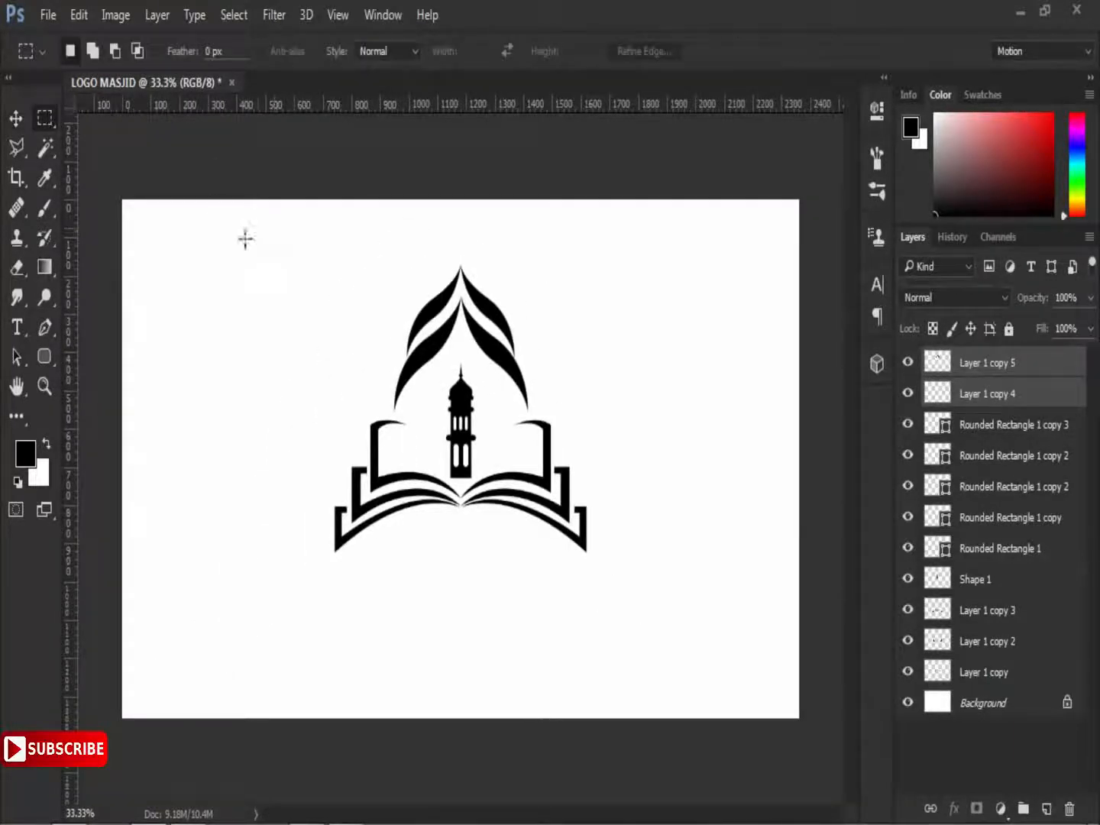
click(16, 119)
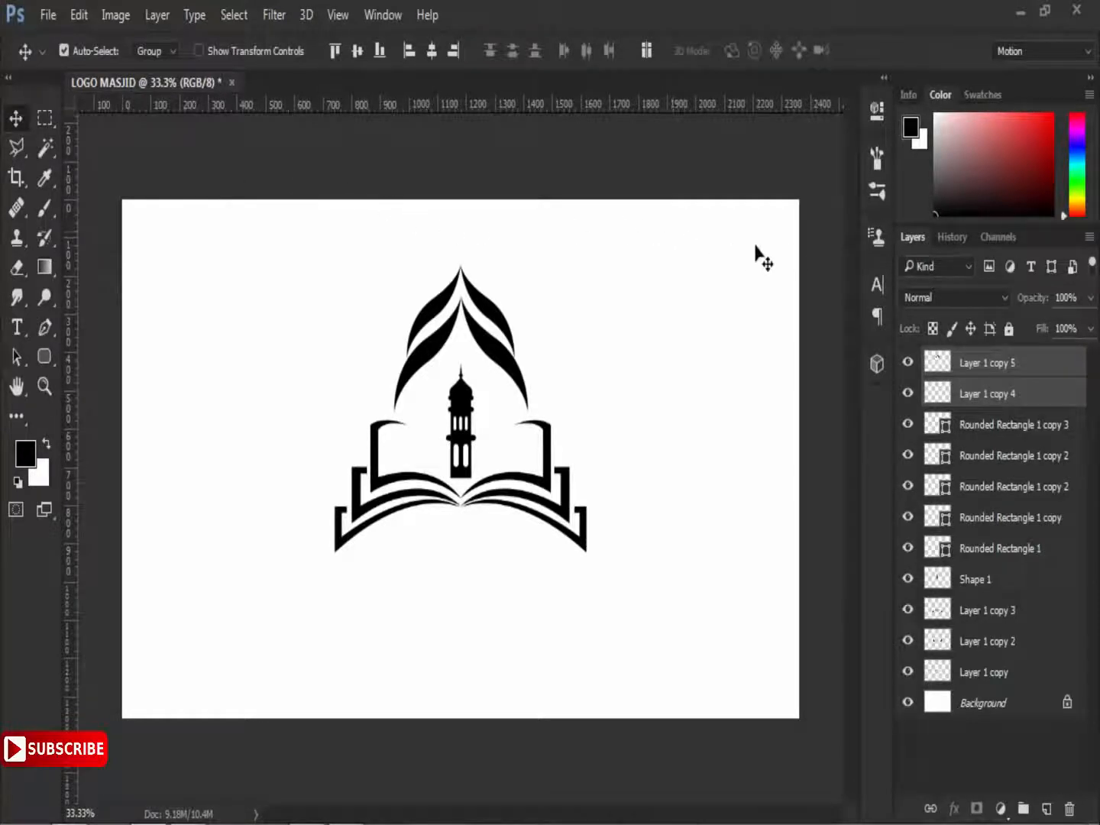
- Deselect the dome layers, add the text "MASJID AL-BUKHARI", and position it beneath the open book
click(827, 247)
scroll(504, 475, up, 5)
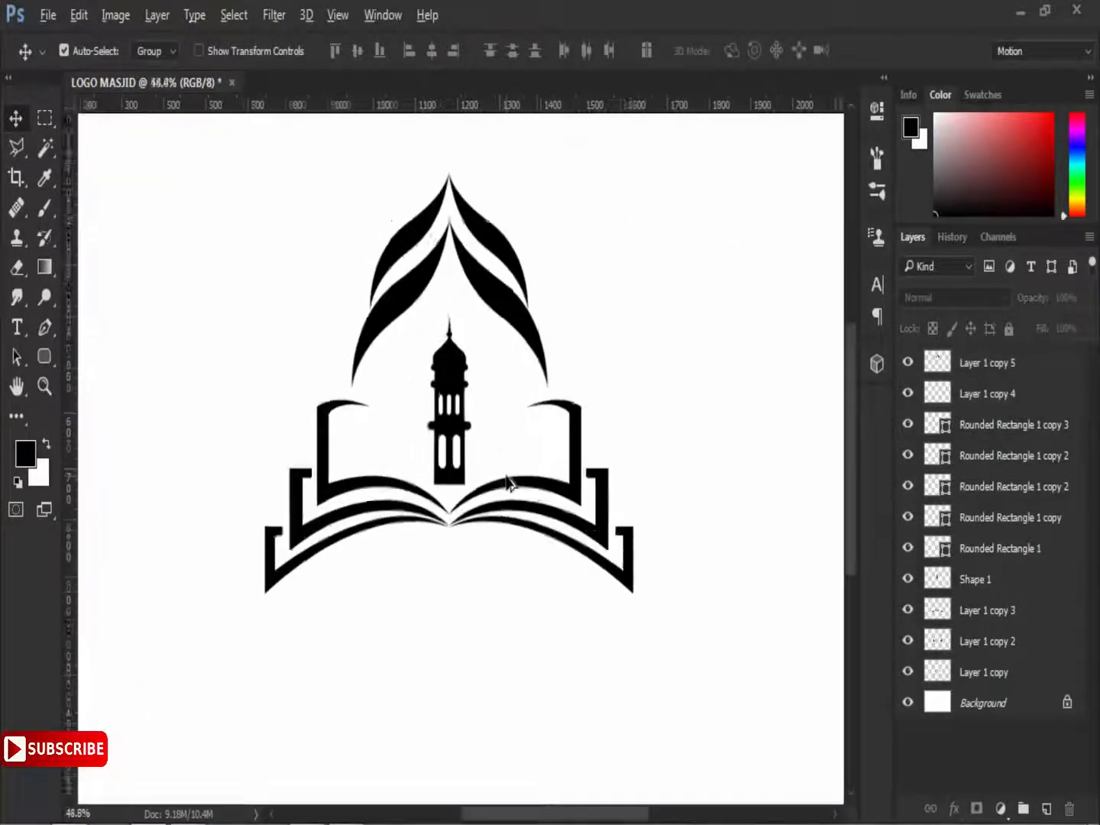
key(t)
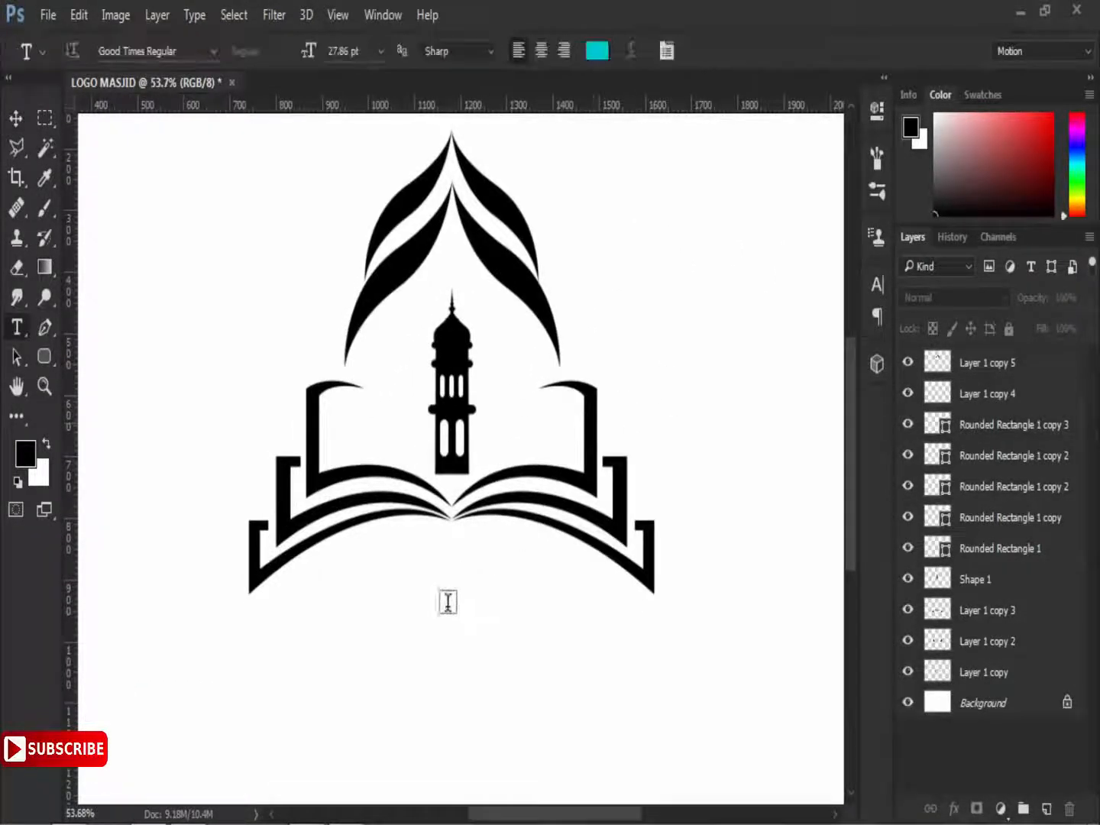
click(452, 598)
text(M)
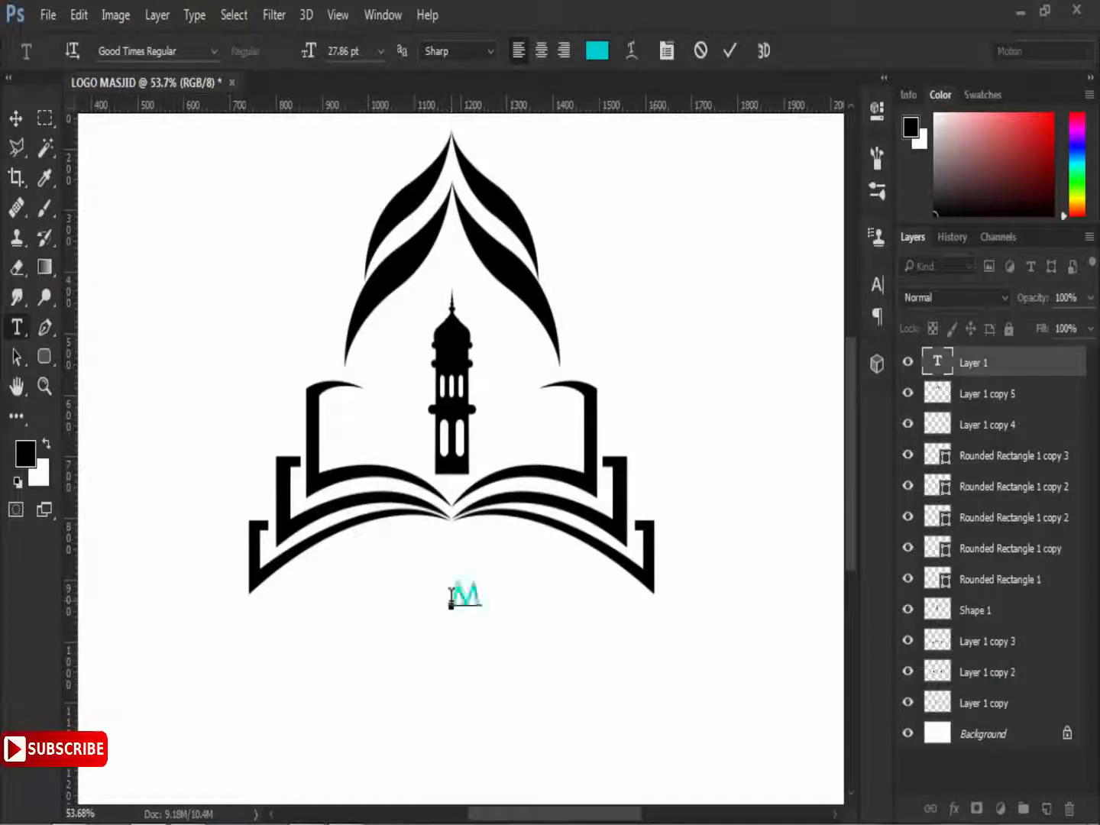
text(ASJID AL-BUKHARI)
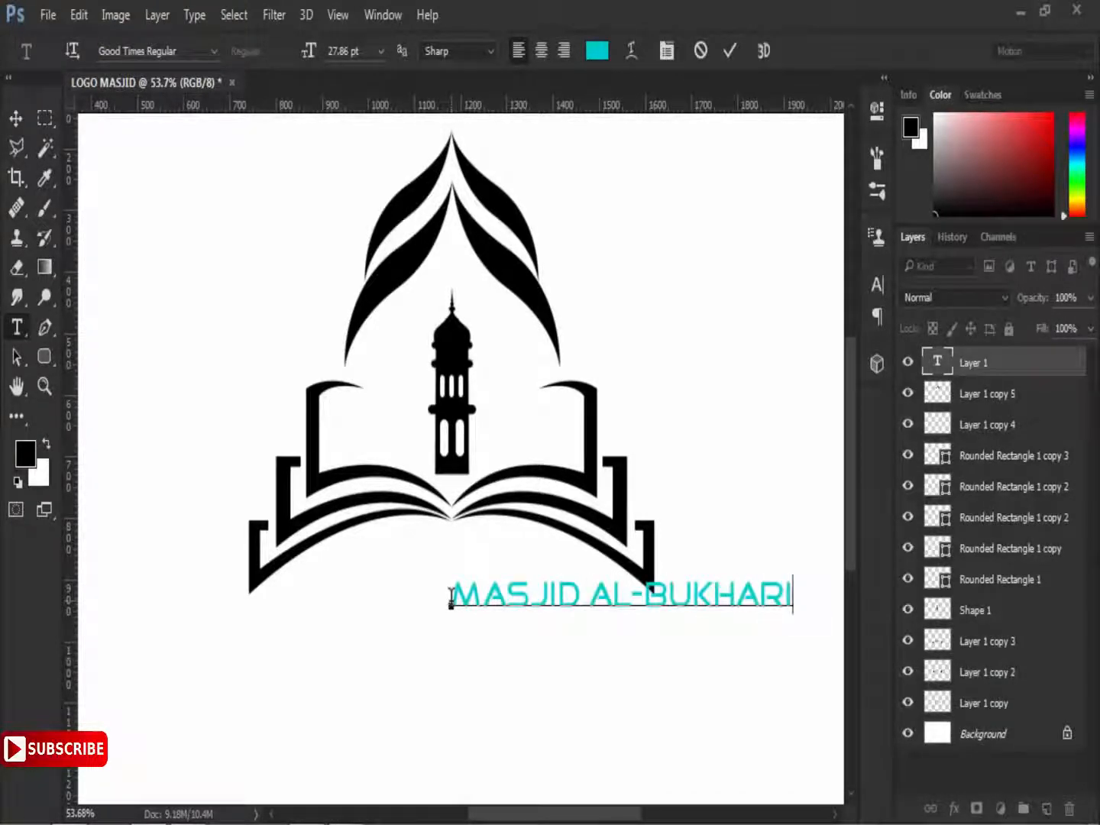
click(730, 51)
key(v)
drag(779, 577, 595, 611)
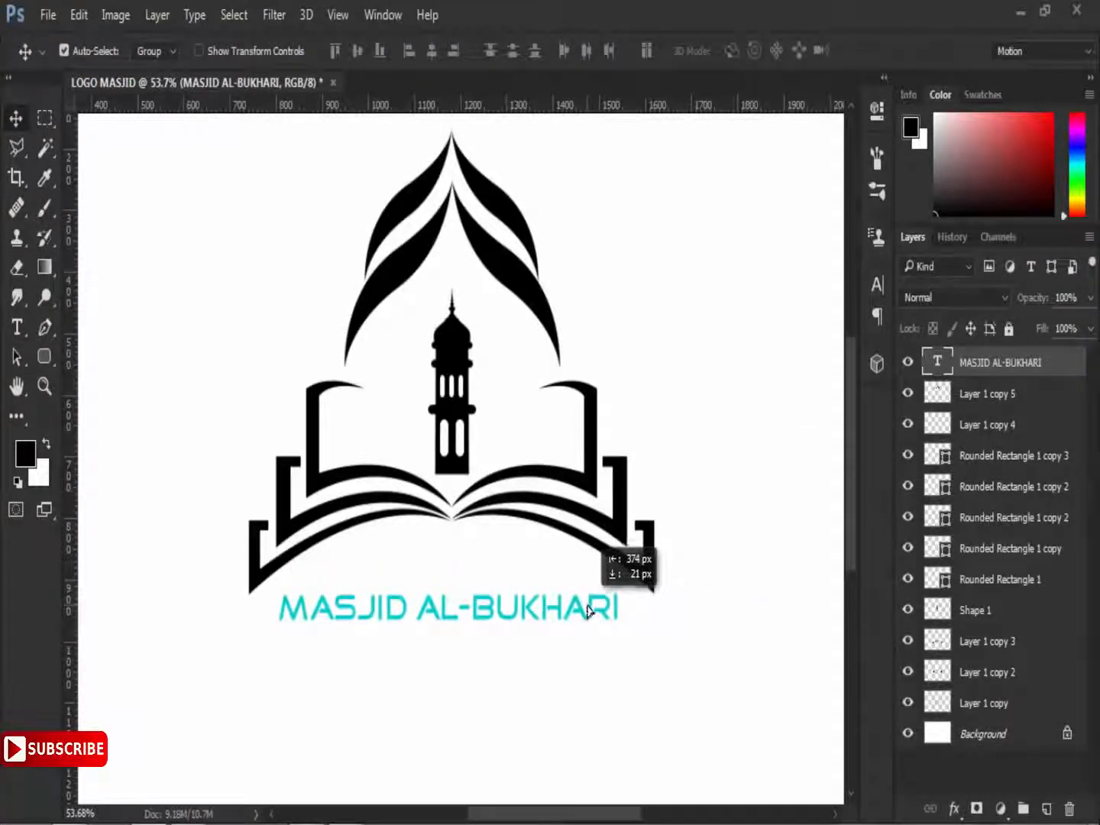
- Select all of the MASJID AL-BUKHARI text and set its color to black (#000000)
key(t)
click(423, 616)
key(ctrl+a)
click(597, 51)
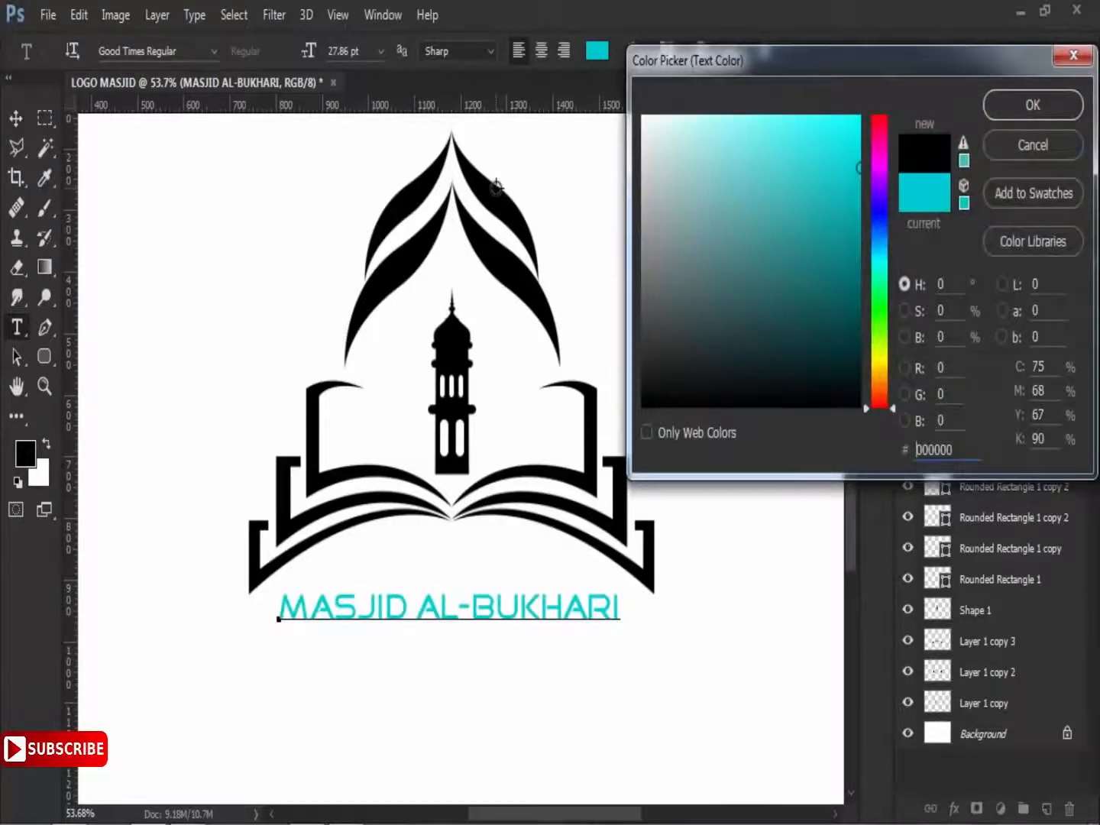
click(1012, 103)
- Change the MASJID AL-BUKHARI text's font to Loew Heavy
click(210, 52)
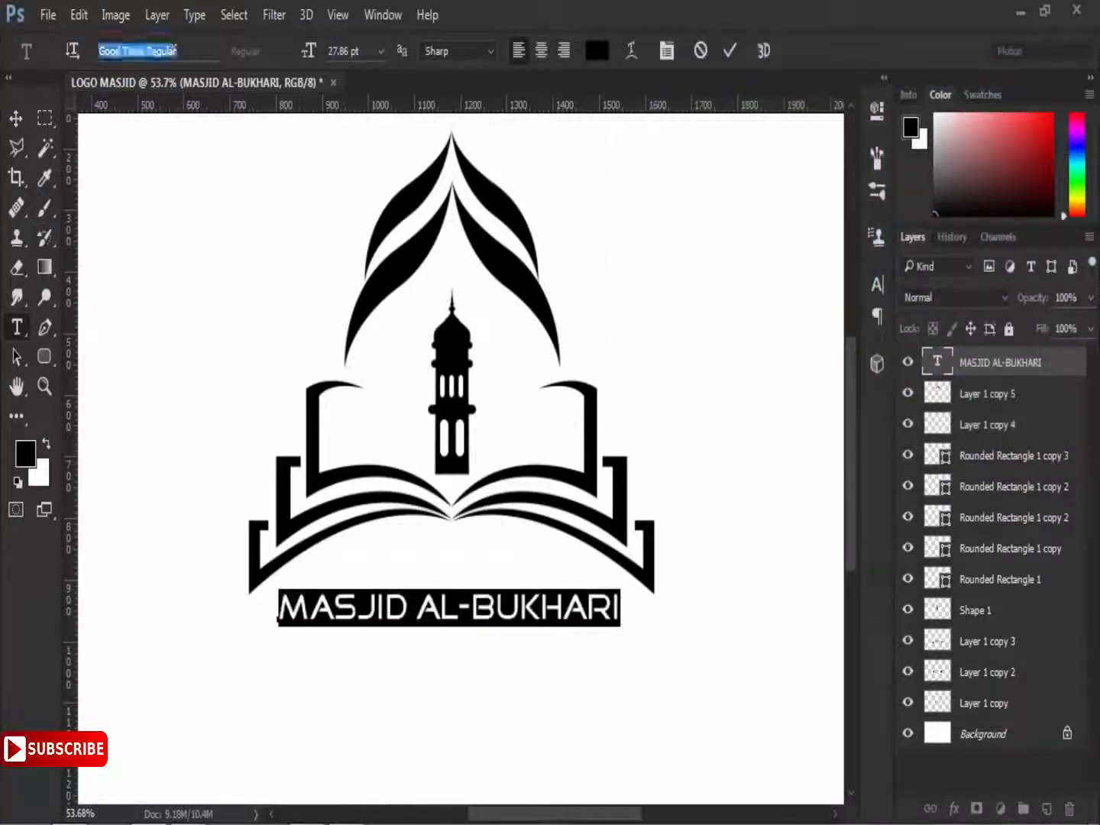
click(213, 52)
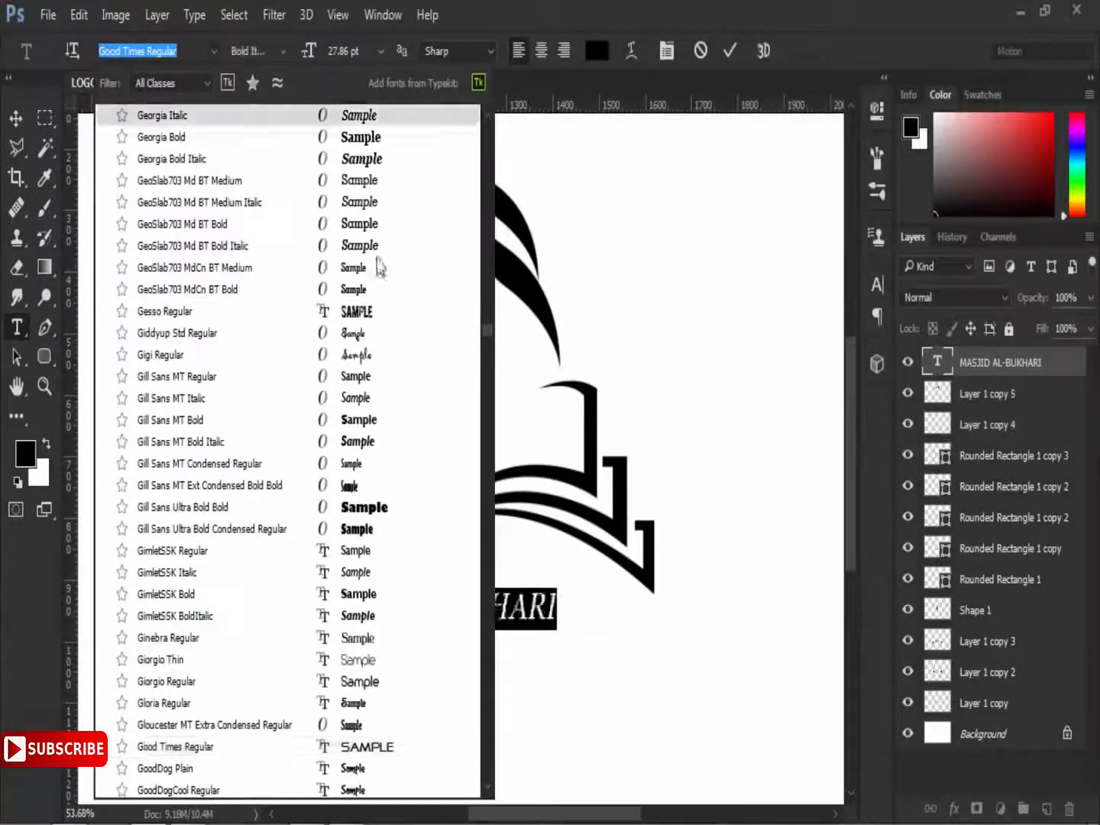
scroll(413, 523, down, 2)
click(402, 541)
click(283, 52)
click(252, 85)
click(163, 50)
text(LOEW)
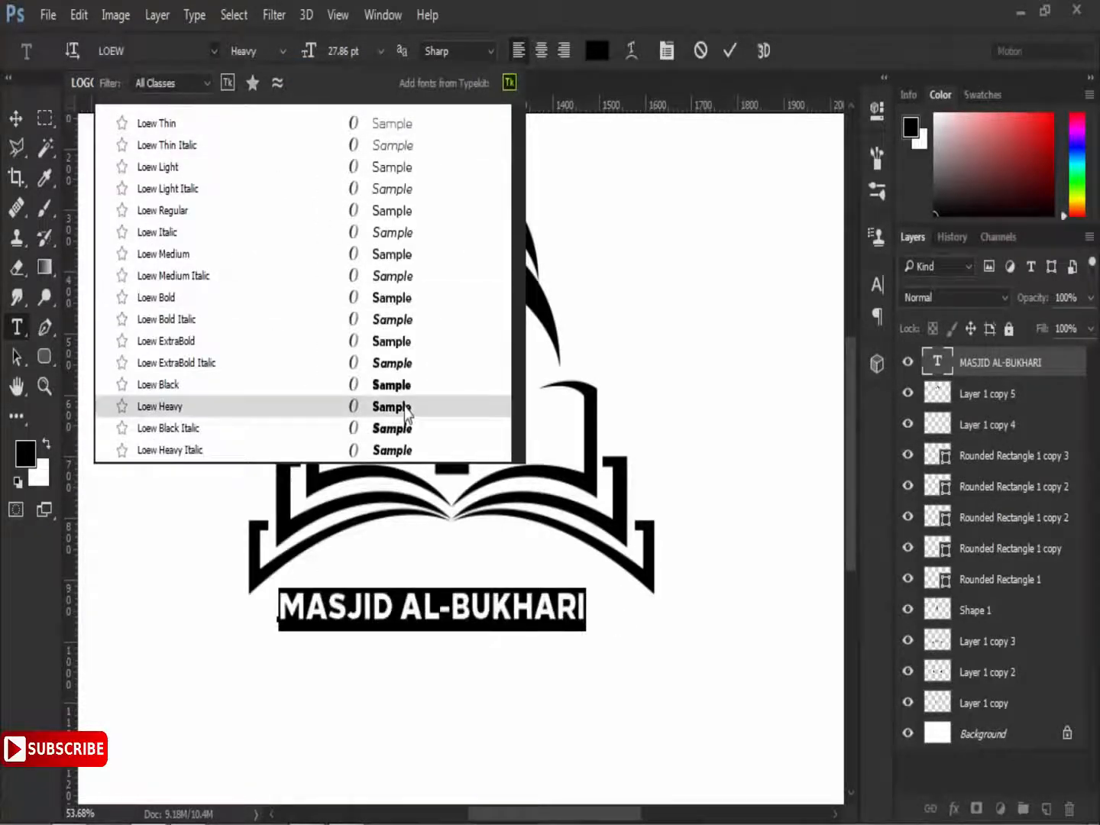
click(405, 407)
- Break the text into two center-aligned lines, MASJID above AL-BUKHARI, and adjust the line spacing
click(666, 50)
drag(784, 334, 781, 337)
key(ctrl+Return)
click(877, 284)
key(v)
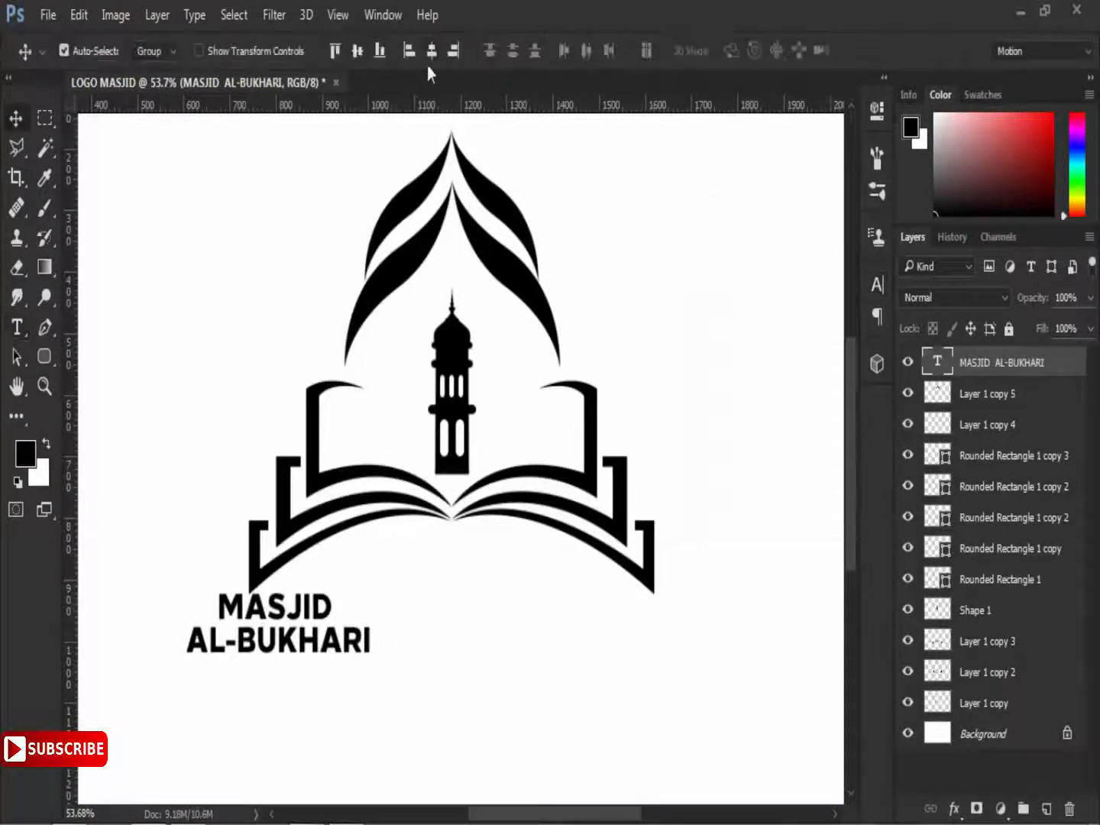
- Enlarge the two-line text and center it beneath the open book
drag(516, 116, 597, 119)
key(ctrl+t)
drag(551, 592, 283, 560)
key(Return)
- Select the whole two-line text and switch it to a less heavy Loew weight
key(t)
click(282, 51)
key(Up)
key(Up)
key(Up)
key(Up)
key(Up)
key(Return)
key(ctrl+a)
click(283, 50)
key(Down)
key(Return)
click(283, 51)
click(327, 220)
- Give the MASJID line a lighter Loew weight and a smaller size, and adjust the text's spacing
drag(535, 565, 360, 565)
click(283, 50)
click(301, 183)
drag(309, 54, 296, 61)
click(877, 284)
drag(682, 423, 669, 422)
click(729, 50)
- Nudge the two-line text up until it tucks under the arch of the book's lowest pages
key(v)
key(shift+Up)
key(shift+Up)
key(shift+Up)
key(shift+Up)
key(shift+Up)
key(shift+Up)
key(shift+Up)
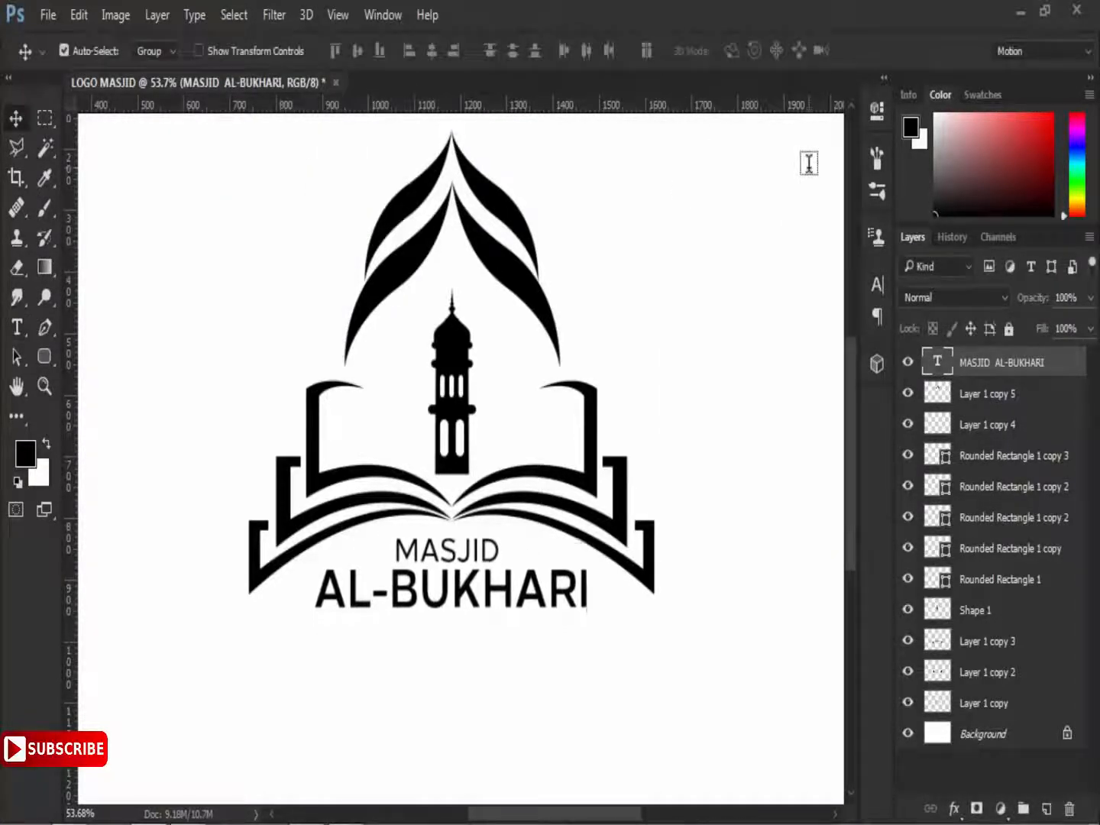
key(ctrl+minus)
key(ctrl+minus)
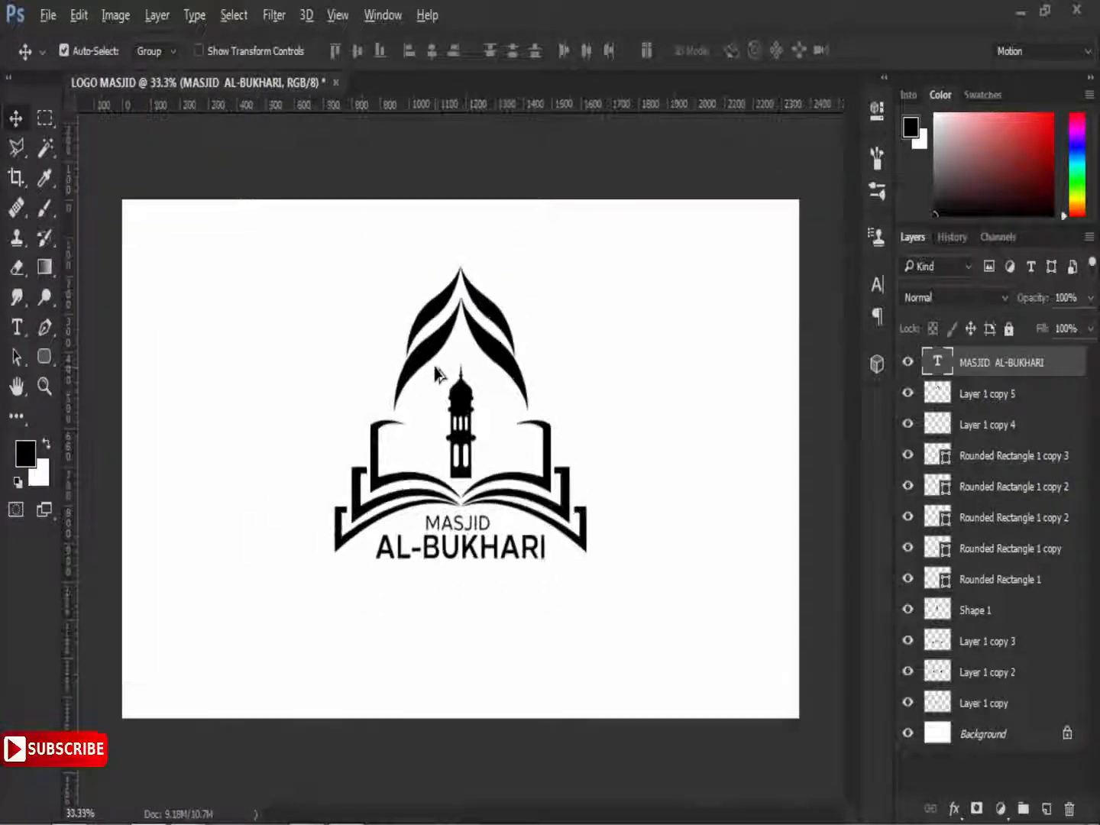
- Group the two dome outline layers and reduce the group's height from its top edge, keeping its base in place
click(981, 403)
shift+click(984, 425)
key(ctrl+g)
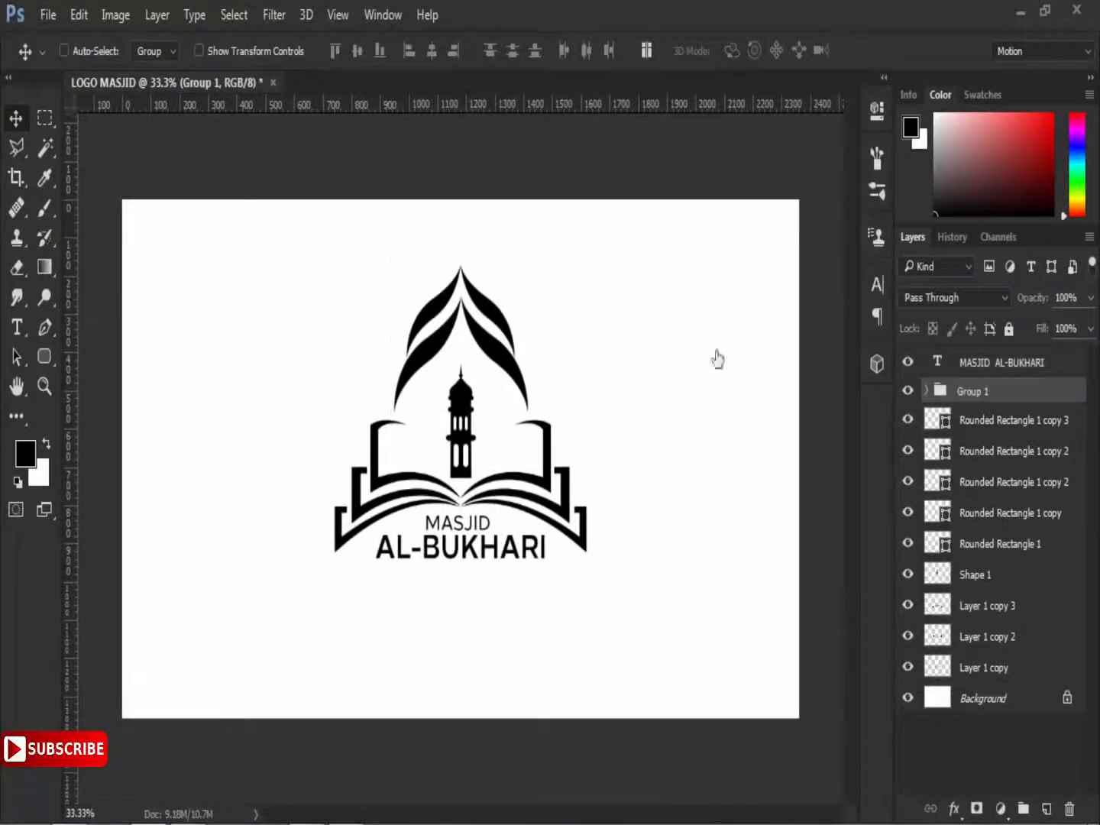
key(ctrl+t)
drag(463, 253, 465, 281)
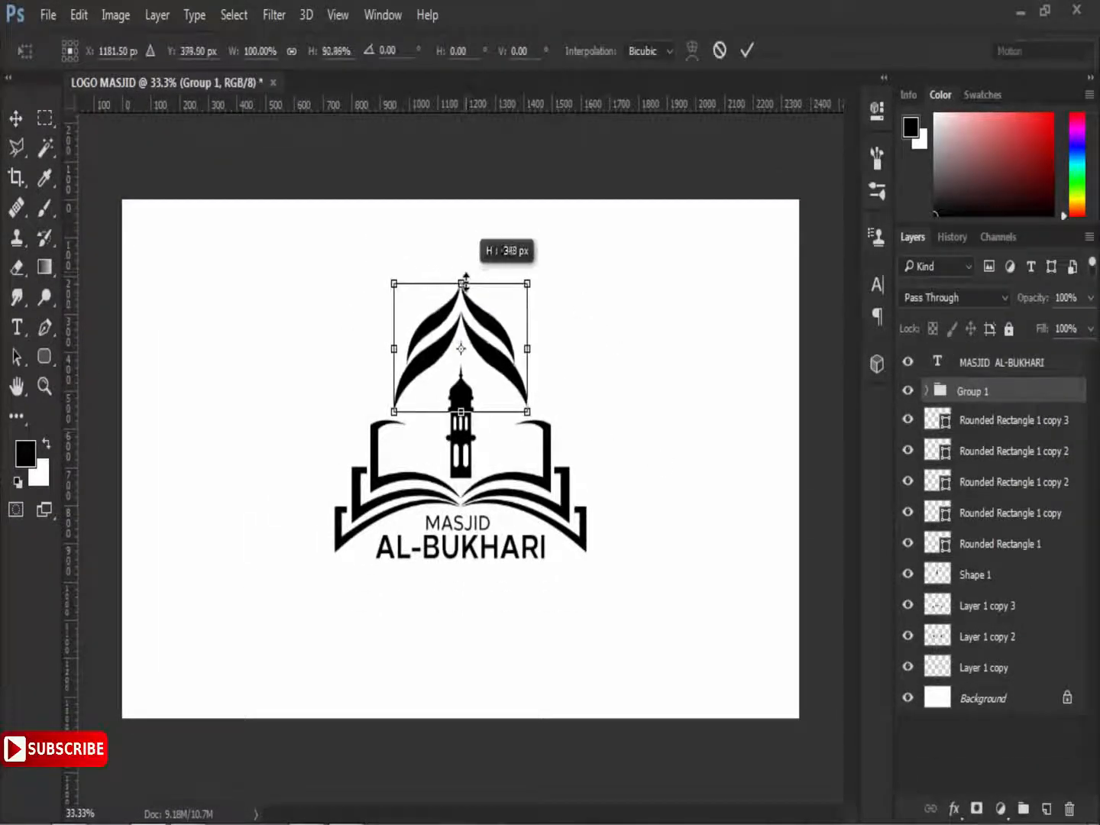
click(745, 50)
key(ctrl)
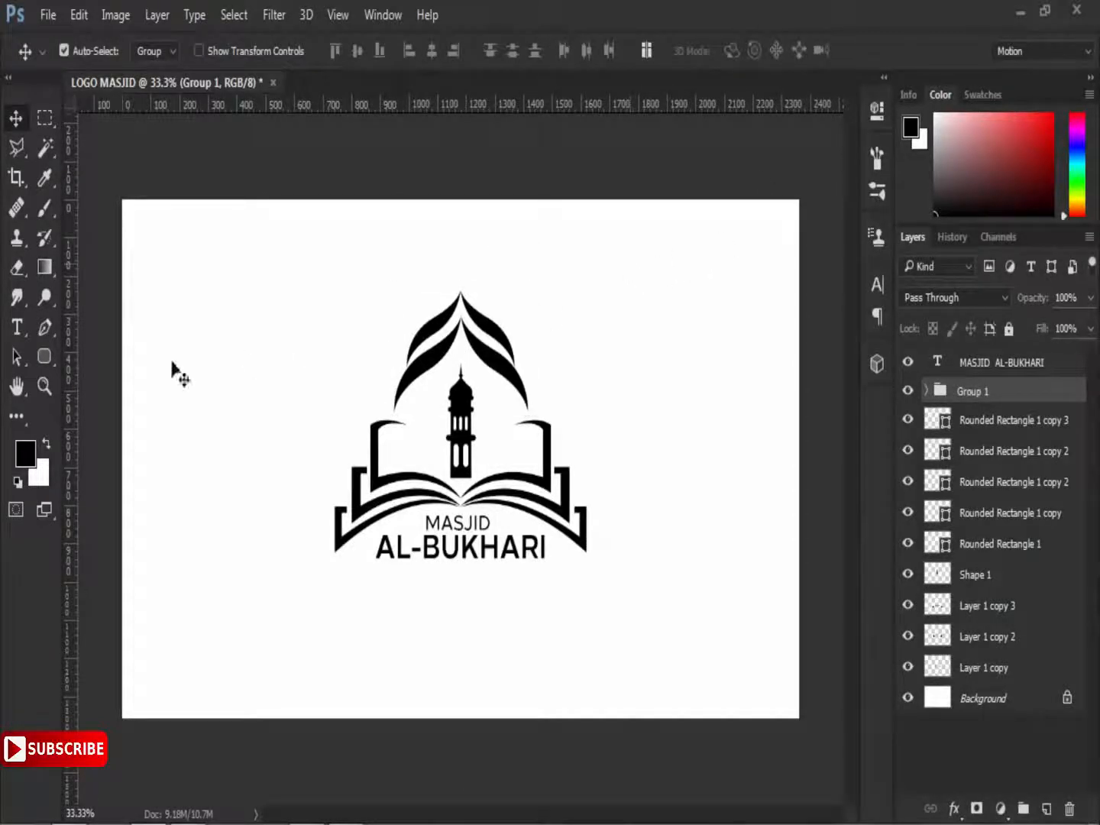
- Draw a small crescent moon custom shape above the dome outline
right_click(45, 356)
click(115, 464)
click(672, 51)
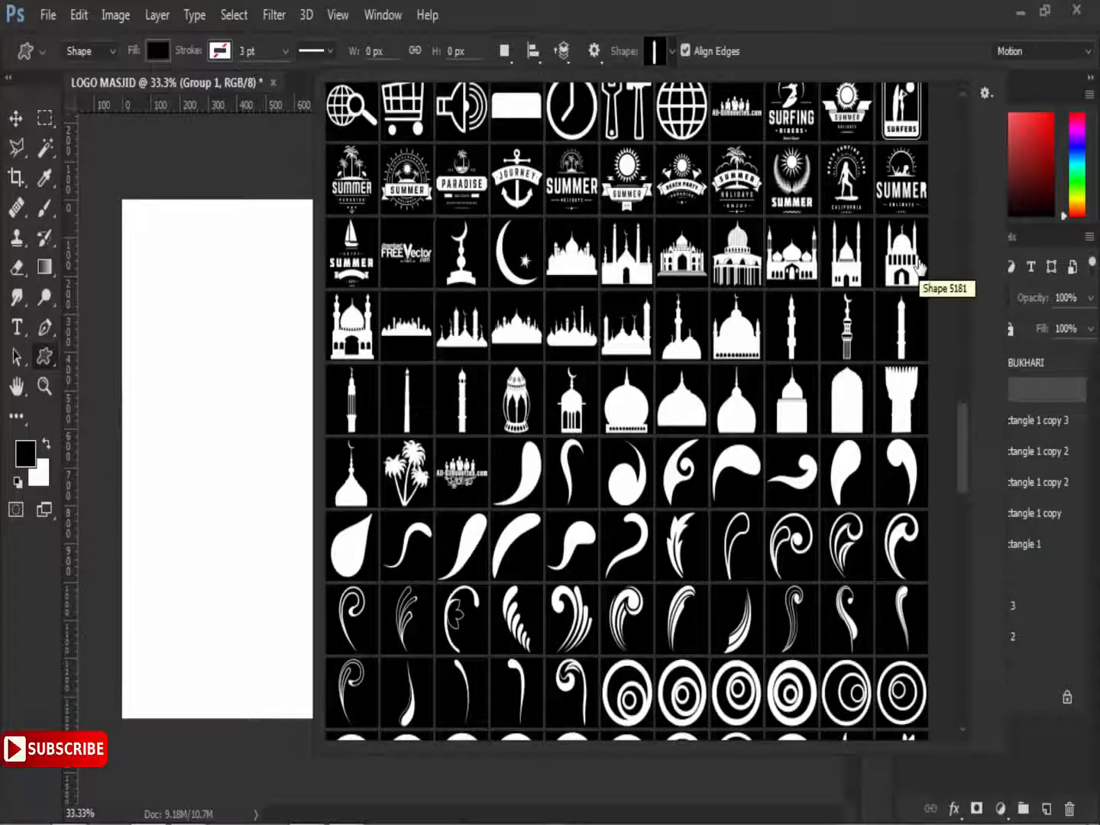
drag(964, 447, 971, 310)
double_click(516, 449)
drag(445, 222, 481, 284)
- Transform the crescent to sit just above the dome's tip and centre it horizontally on the canvas
click(21, 124)
key(ctrl+t)
right_click(474, 252)
click(546, 596)
scroll(477, 252, up, 6)
key(alt+space)
drag(478, 212, 537, 368)
drag(557, 301, 531, 338)
drag(517, 358, 512, 430)
key(Return)
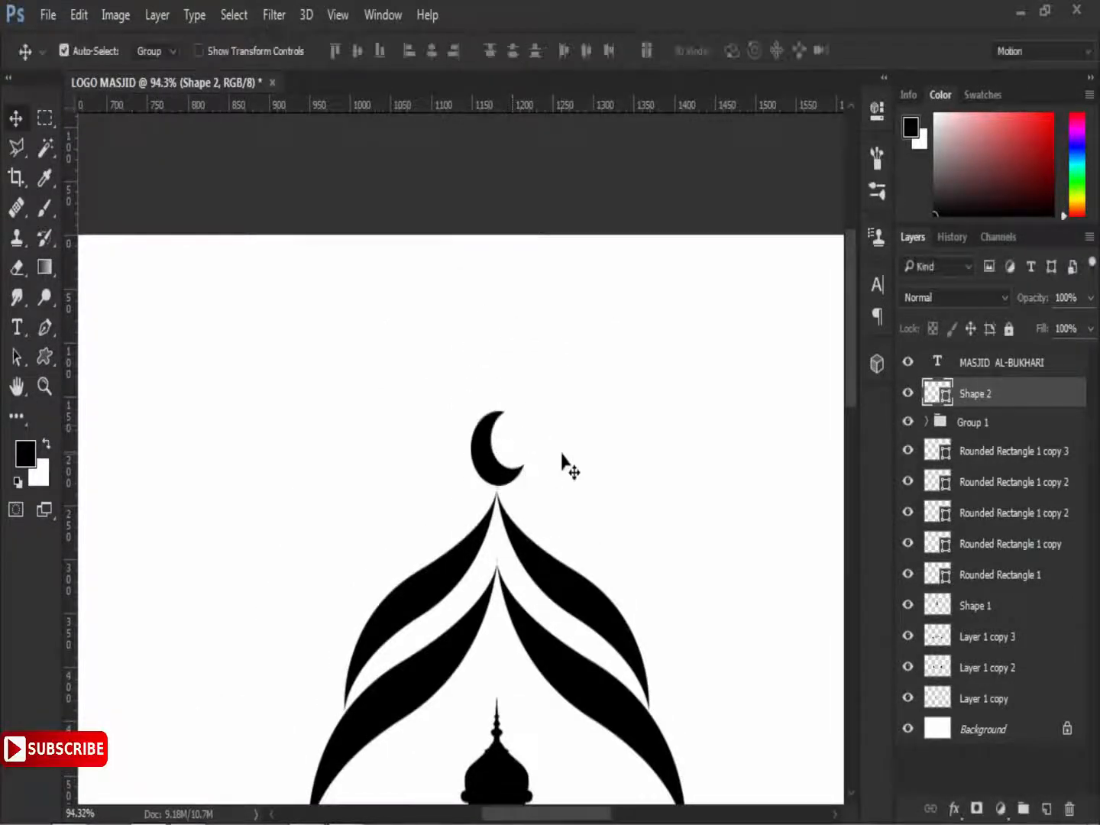
click(431, 51)
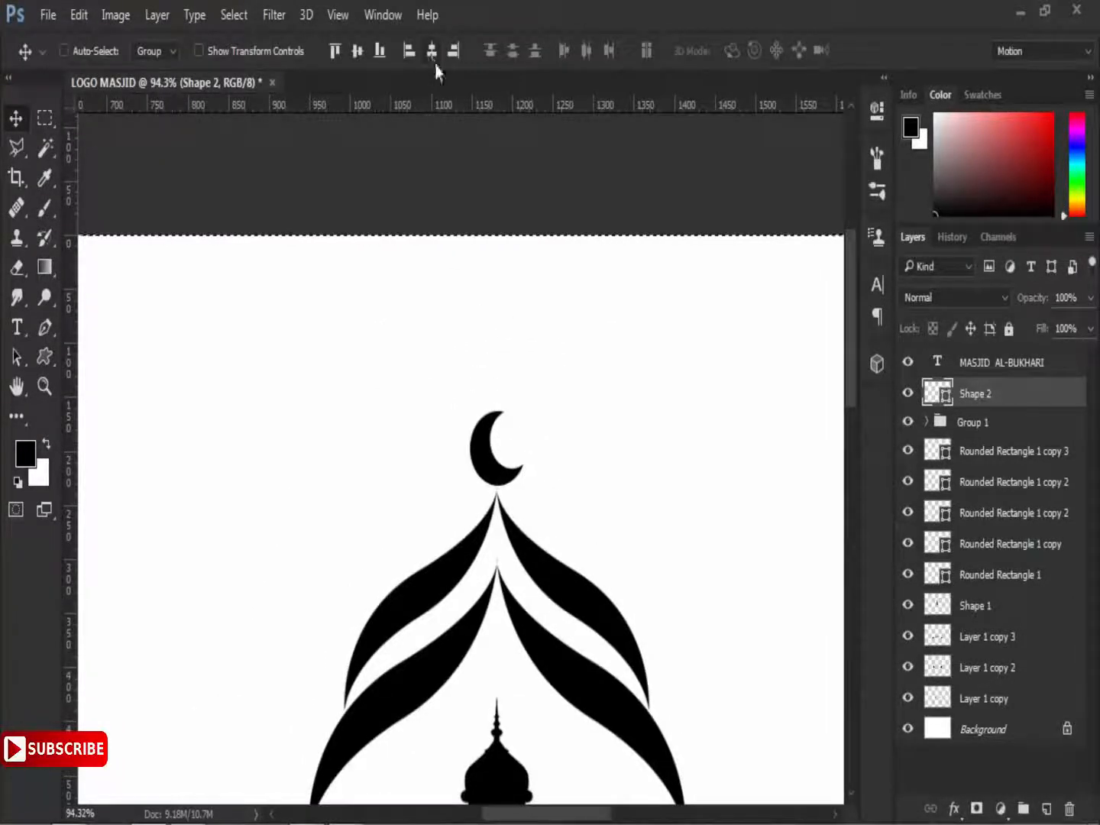
- Draw a small five-pointed star custom shape on a new layer beside the crescent
click(44, 356)
click(673, 52)
double_click(467, 378)
key(v)
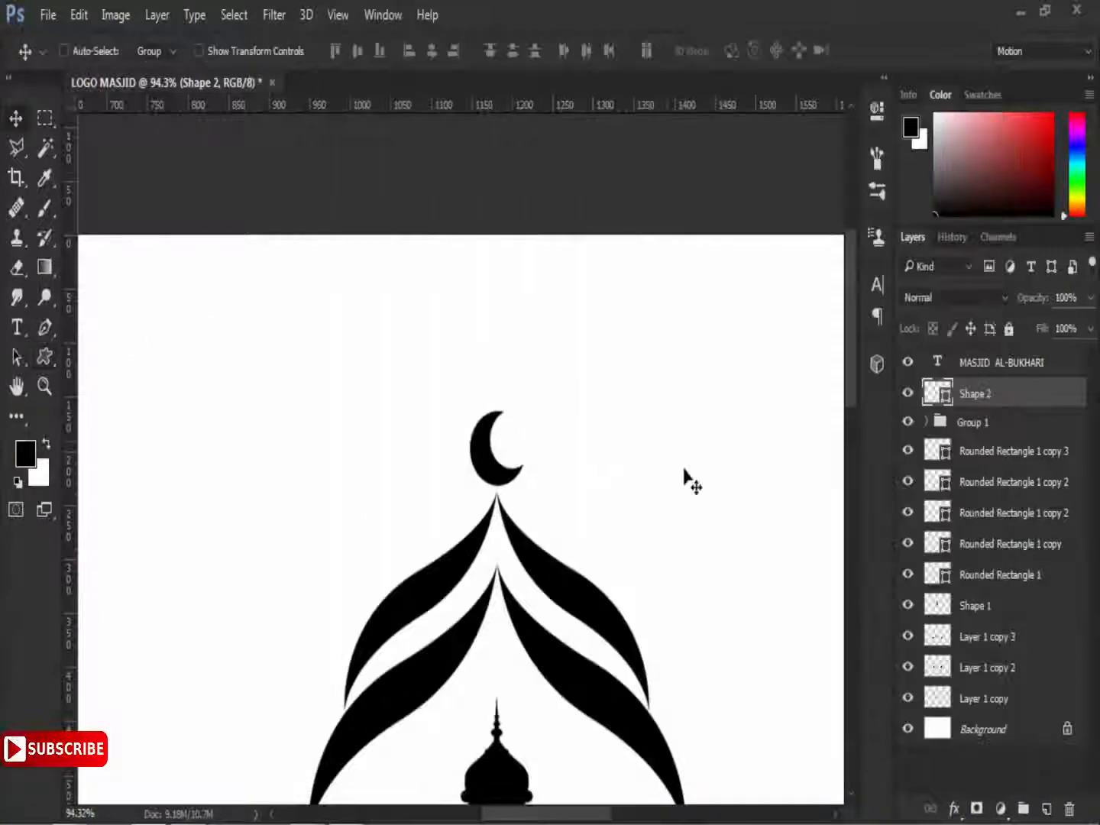
click(1048, 809)
key(u)
drag(531, 391, 524, 426)
- Fit the star into the crescent's opening with a free transform and apply it
click(25, 124)
key(ctrl+t)
key(Return)
key(m)
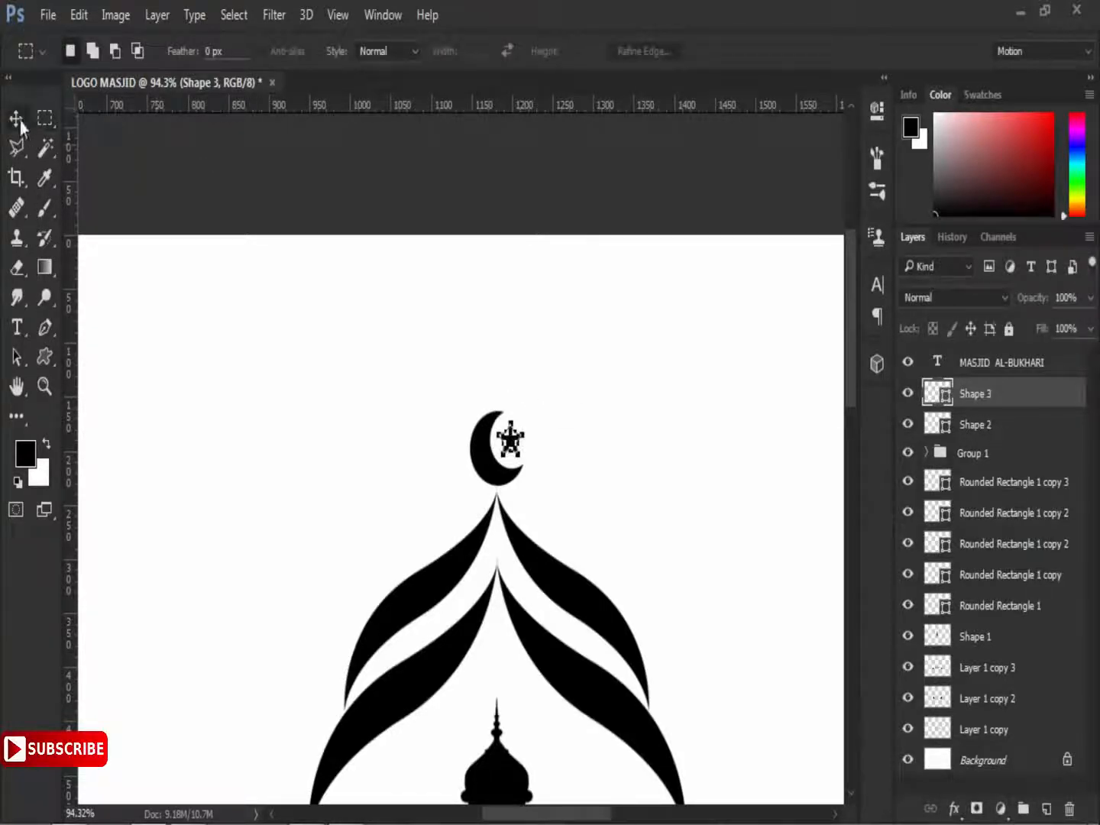
click(993, 371)
scroll(628, 403, down, 3)
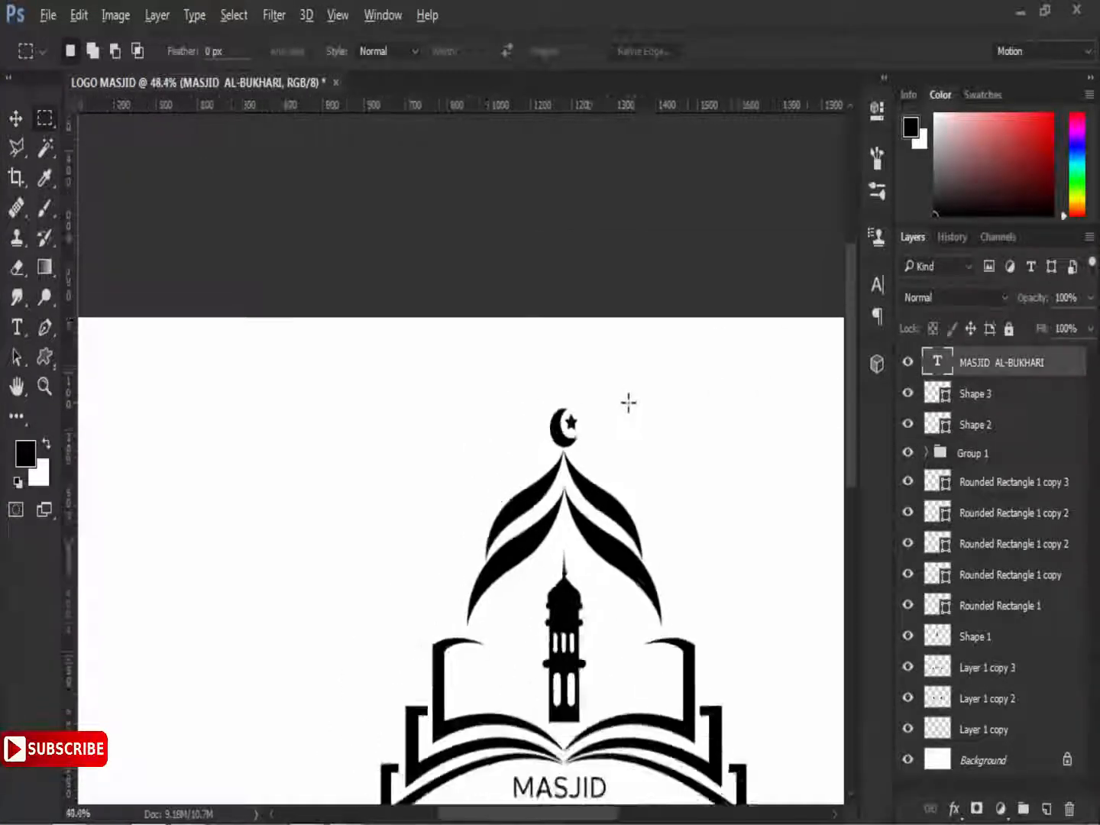
scroll(625, 413, down, 2)
scroll(580, 374, up, 1)
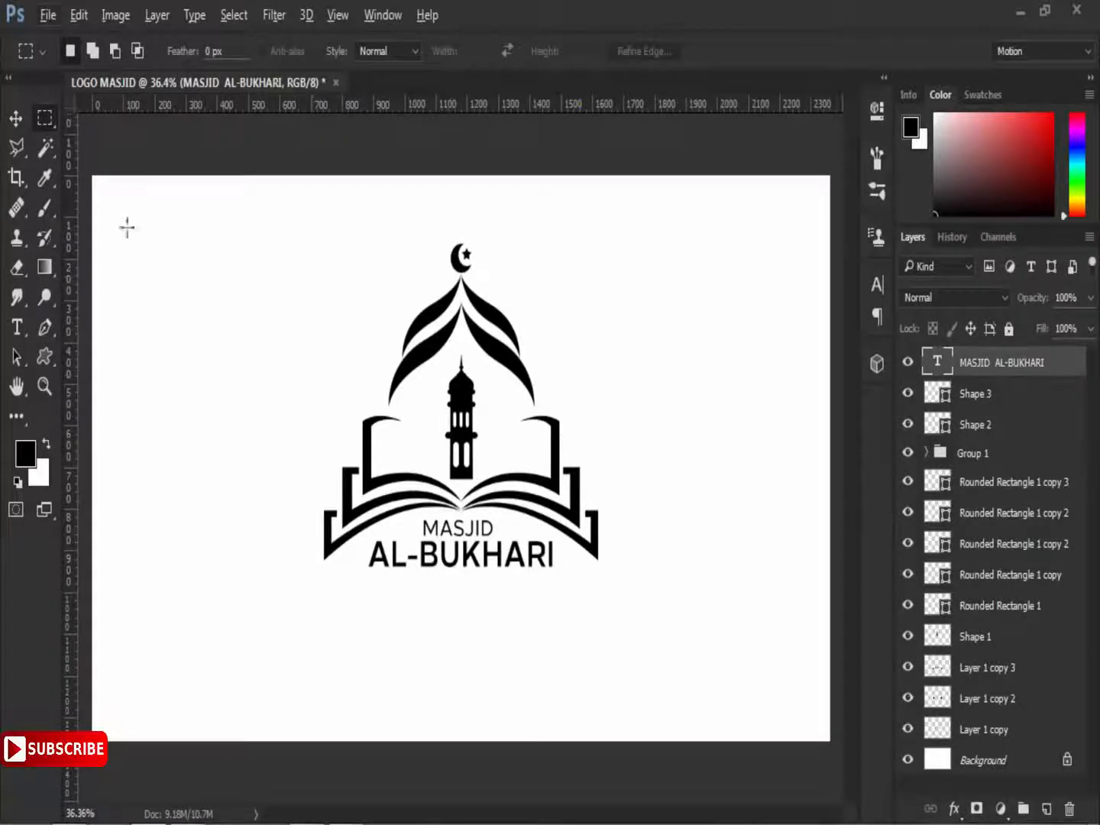
- Identify the uppermost book pages' layer by toggling layer visibility and open its layer style settings
click(15, 118)
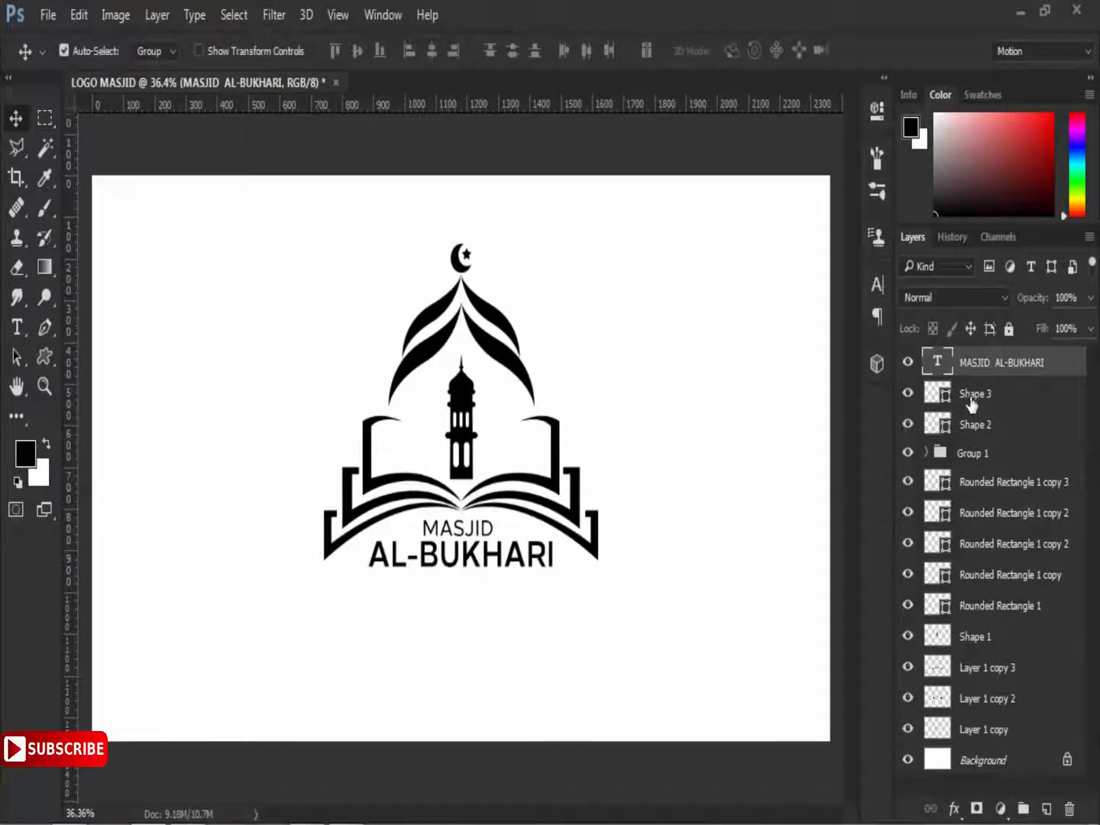
click(1026, 732)
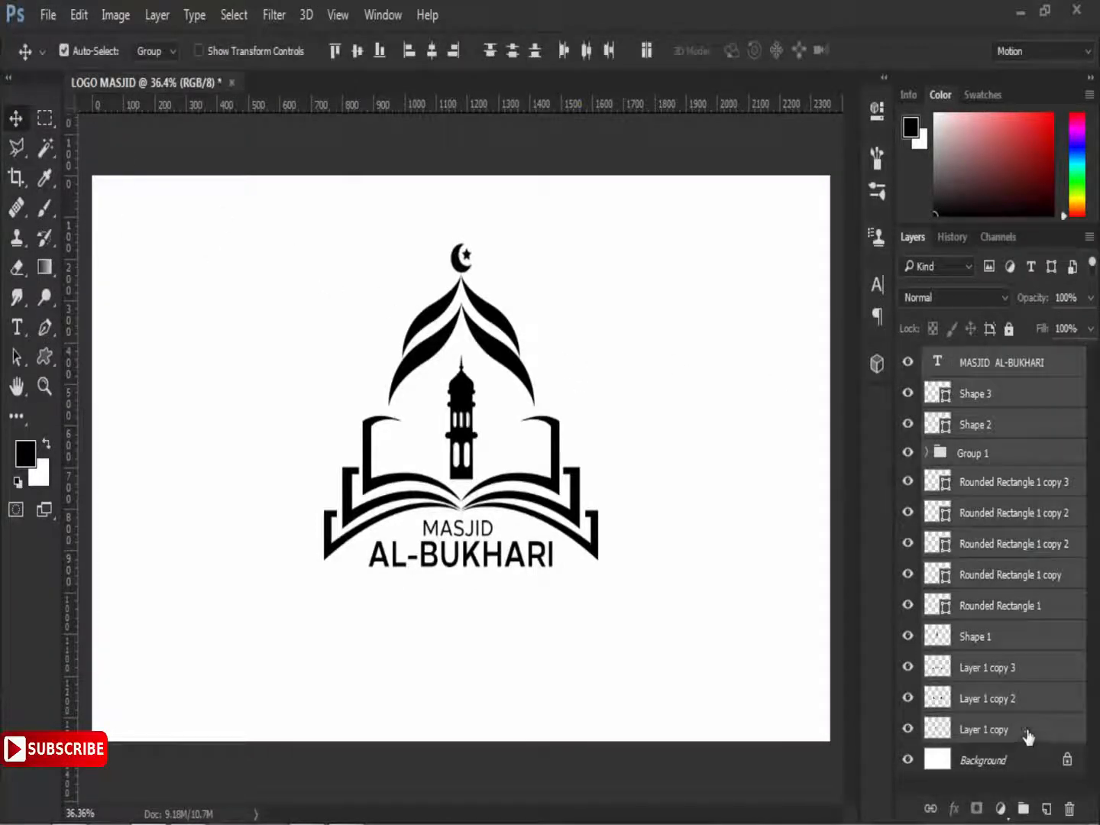
click(908, 697)
click(908, 698)
click(908, 728)
click(908, 728)
right_click(1065, 732)
click(826, 73)
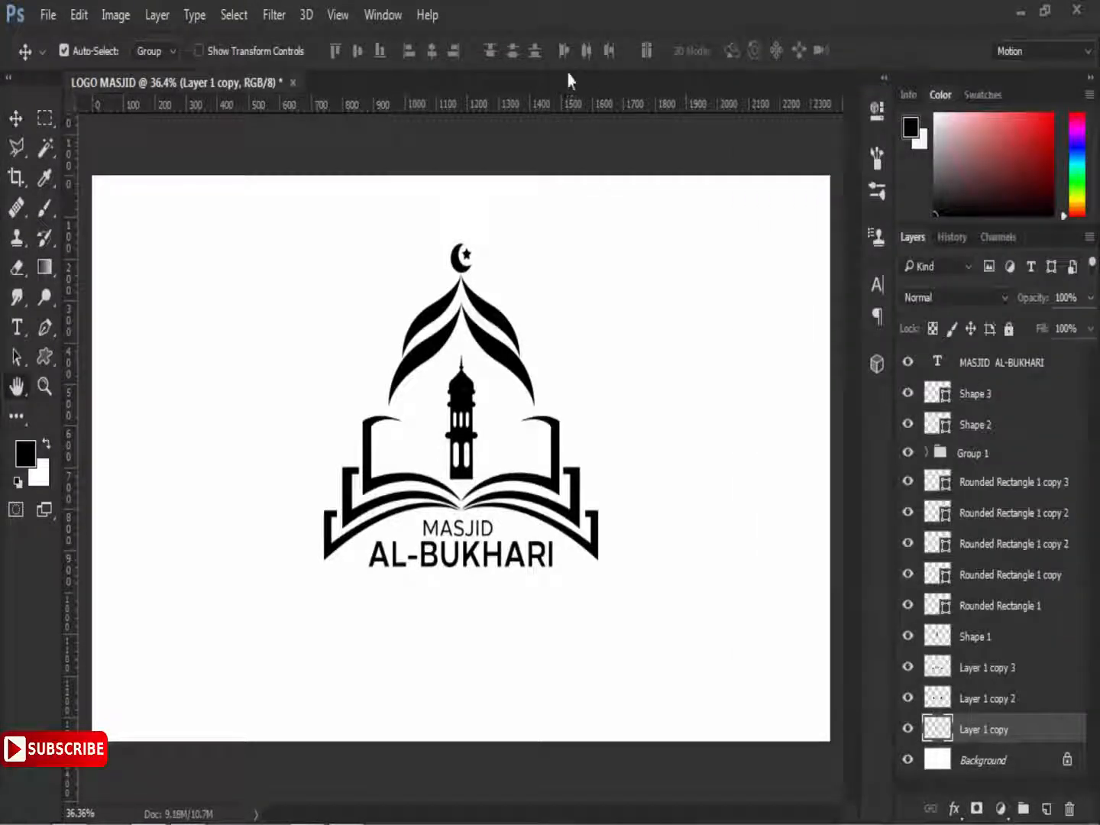
drag(756, 103, 947, 87)
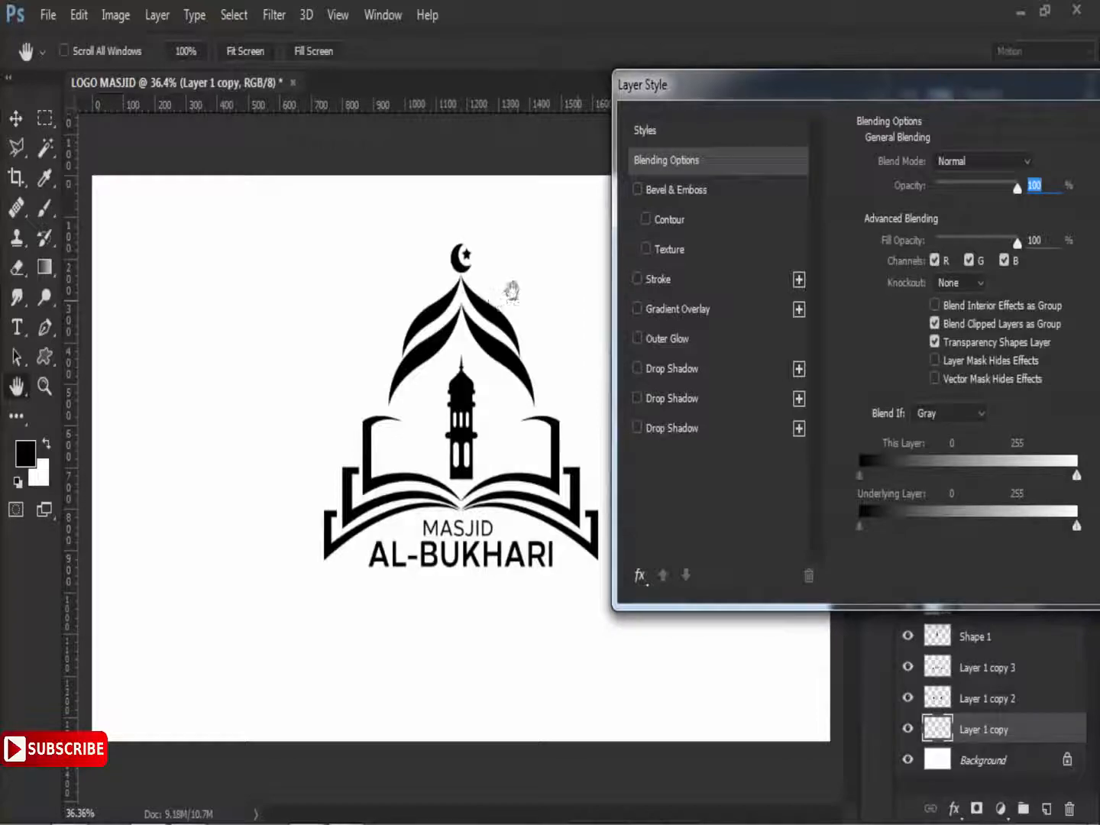
- Give the uppermost book pages a Gradient Overlay using the blue Photoshop CS3 preset, with Reverse off and a 66% scale
click(724, 313)
click(954, 228)
drag(894, 67, 926, 38)
scroll(1016, 113, down, 15)
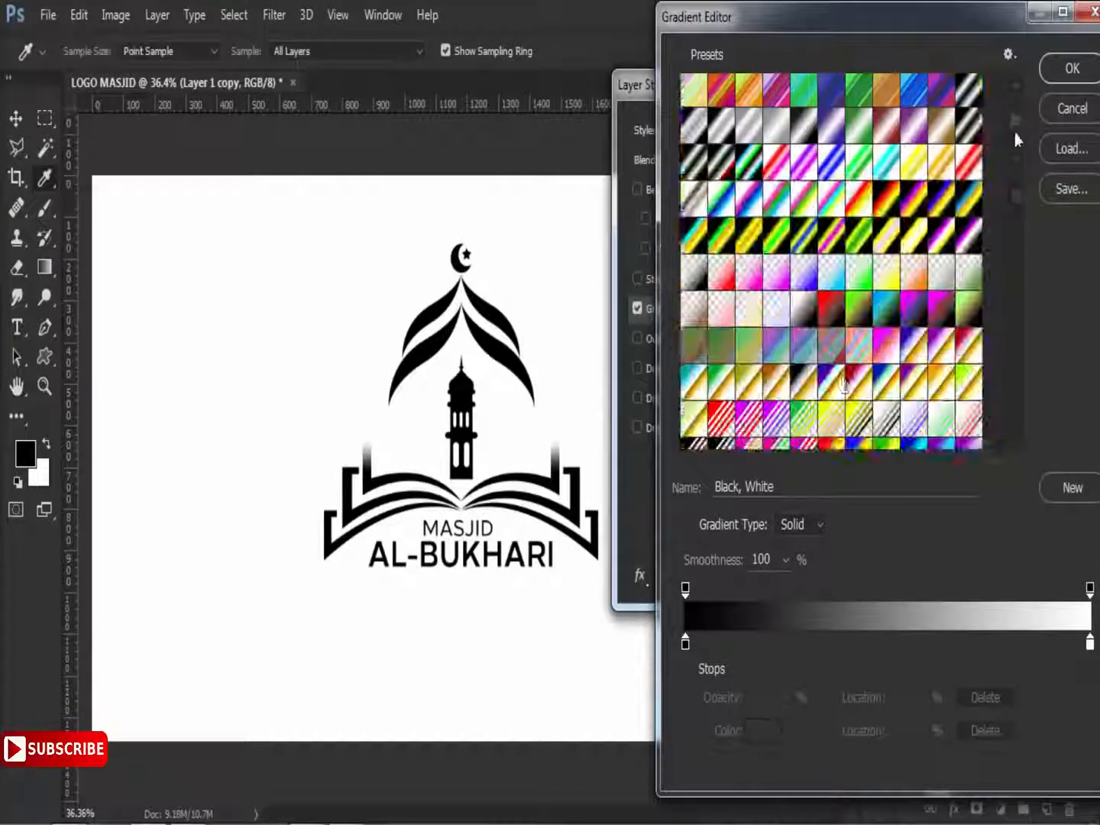
scroll(835, 290, down, 5)
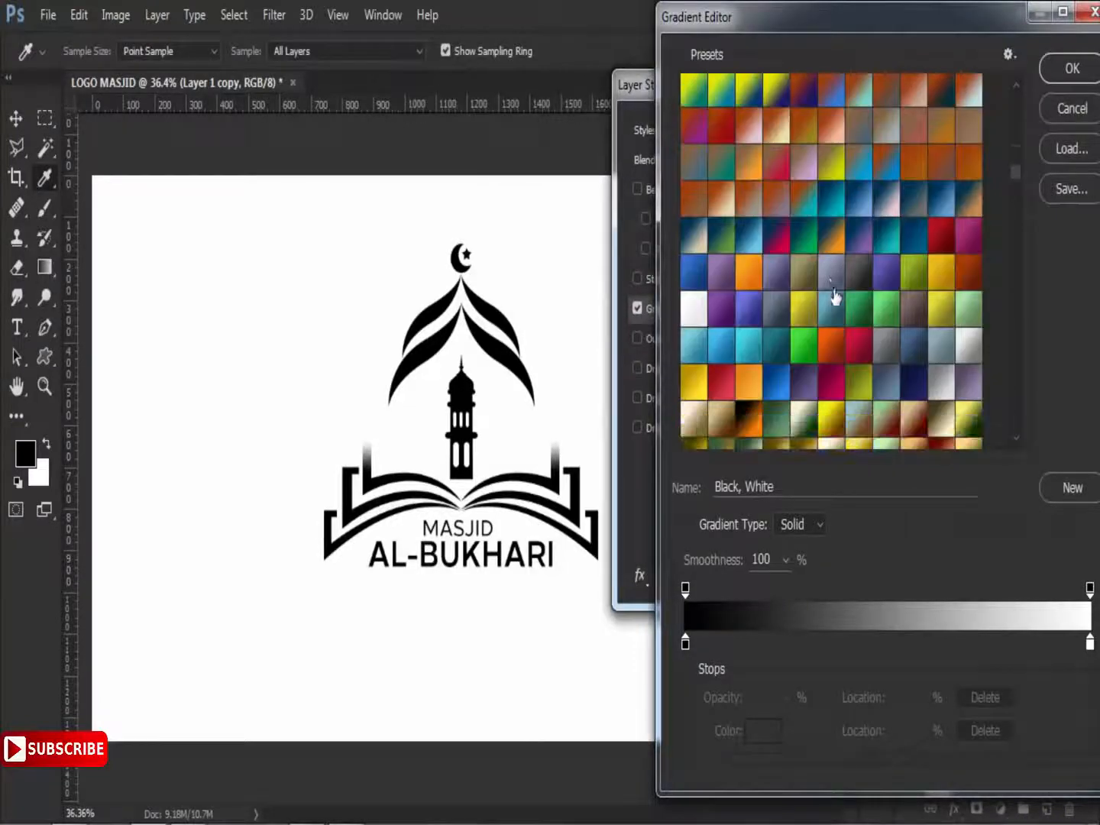
click(694, 273)
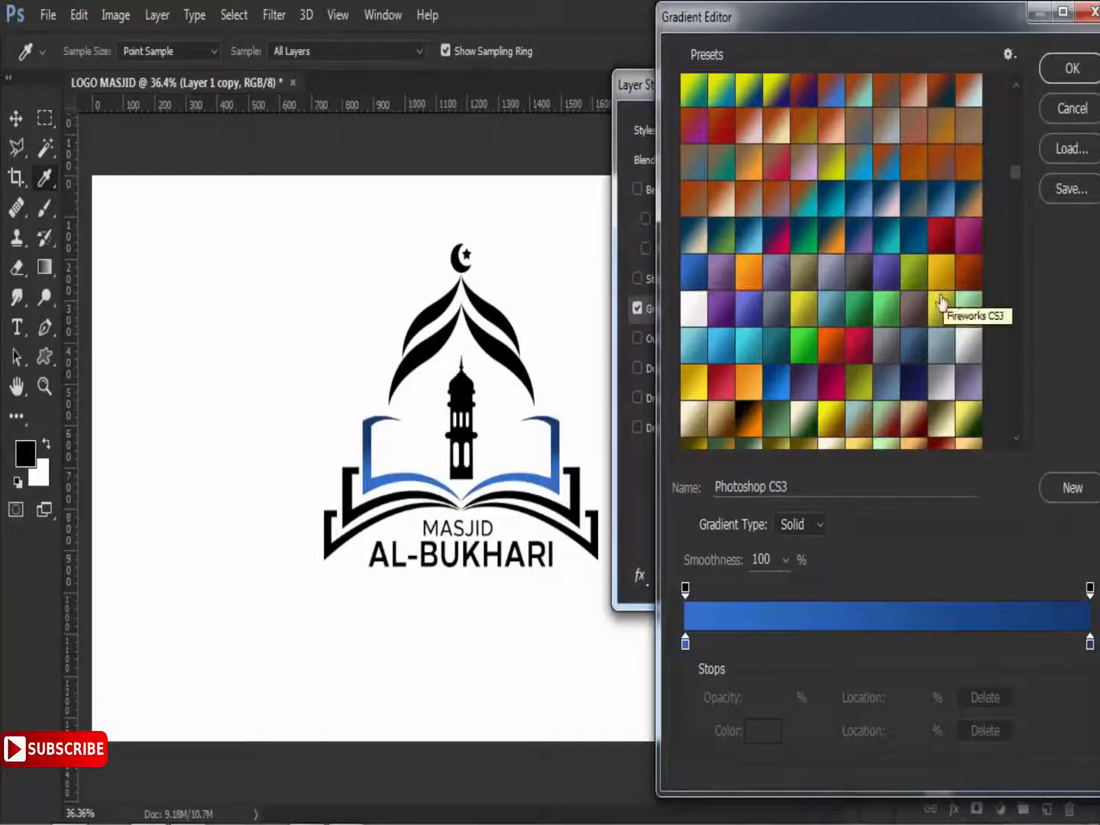
click(946, 206)
click(690, 269)
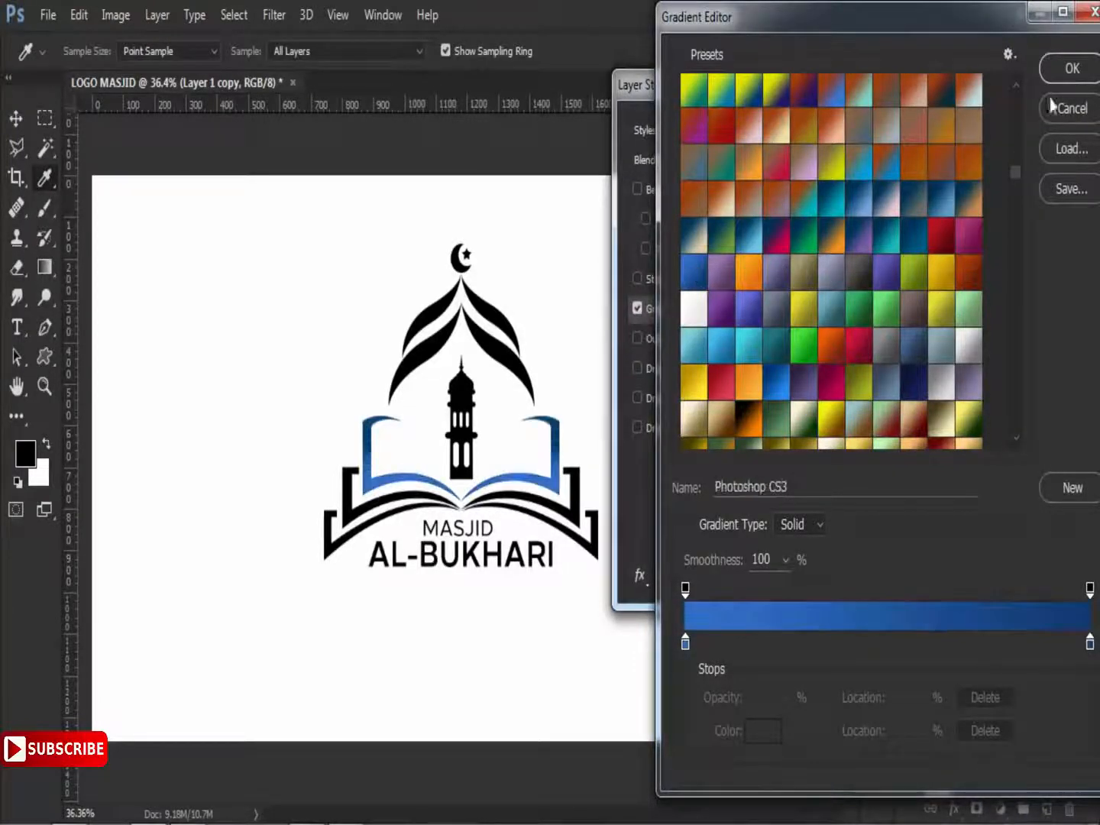
click(1072, 68)
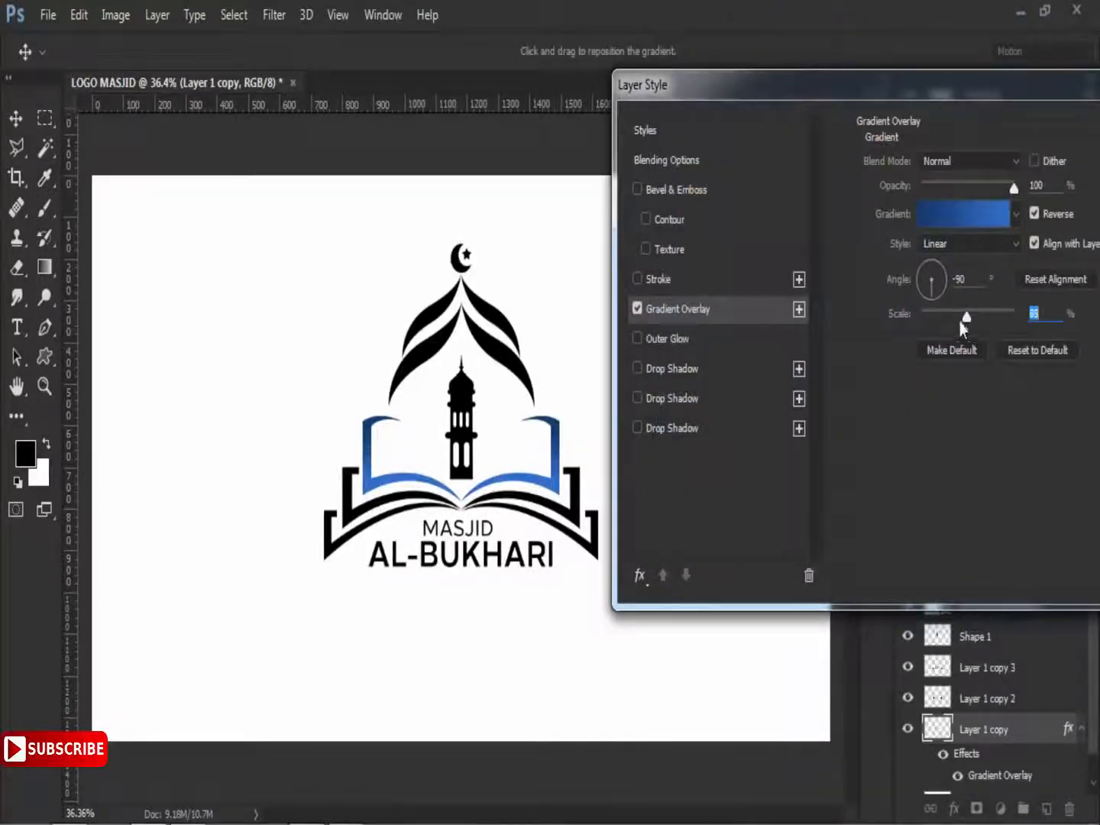
click(1033, 214)
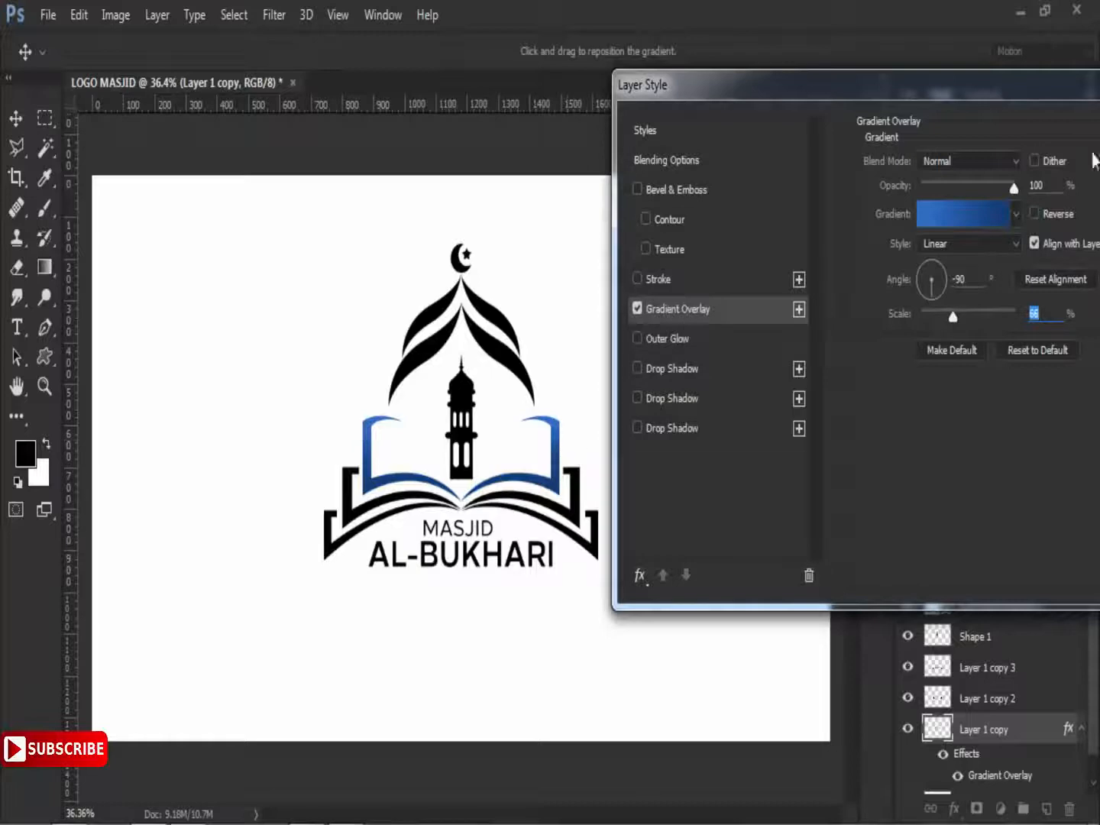
click(1061, 138)
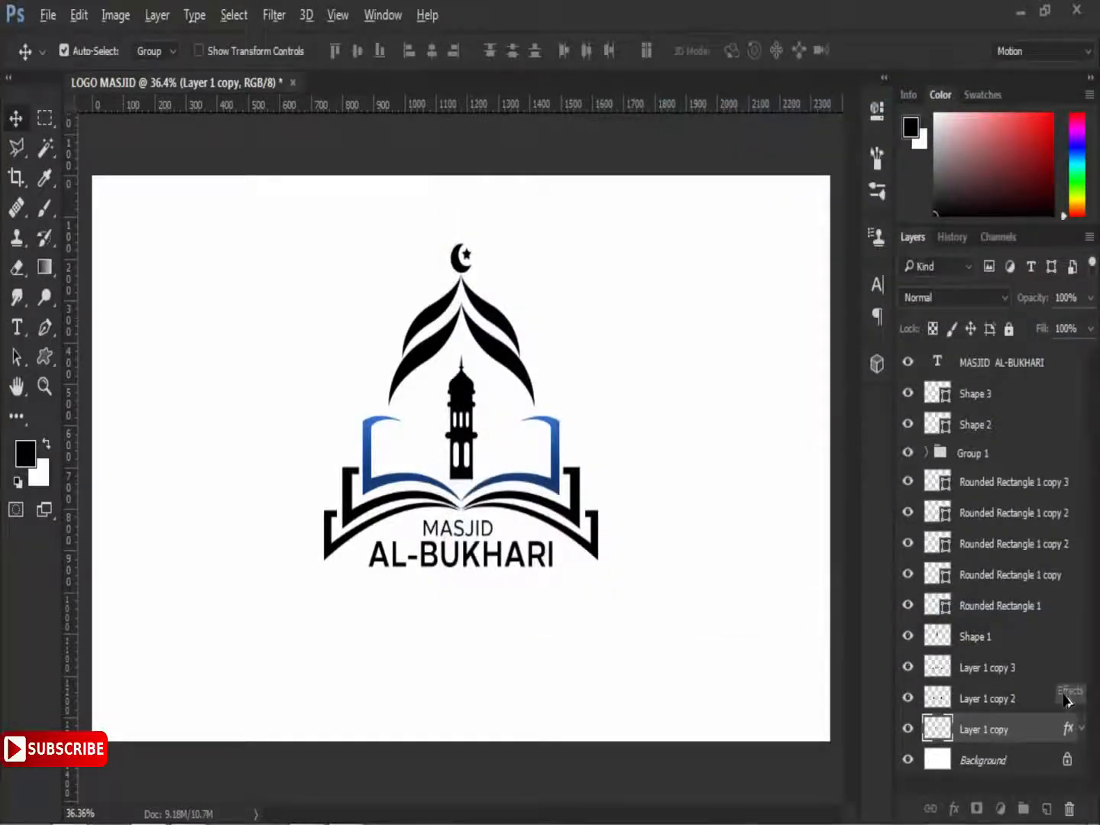
click(1064, 701)
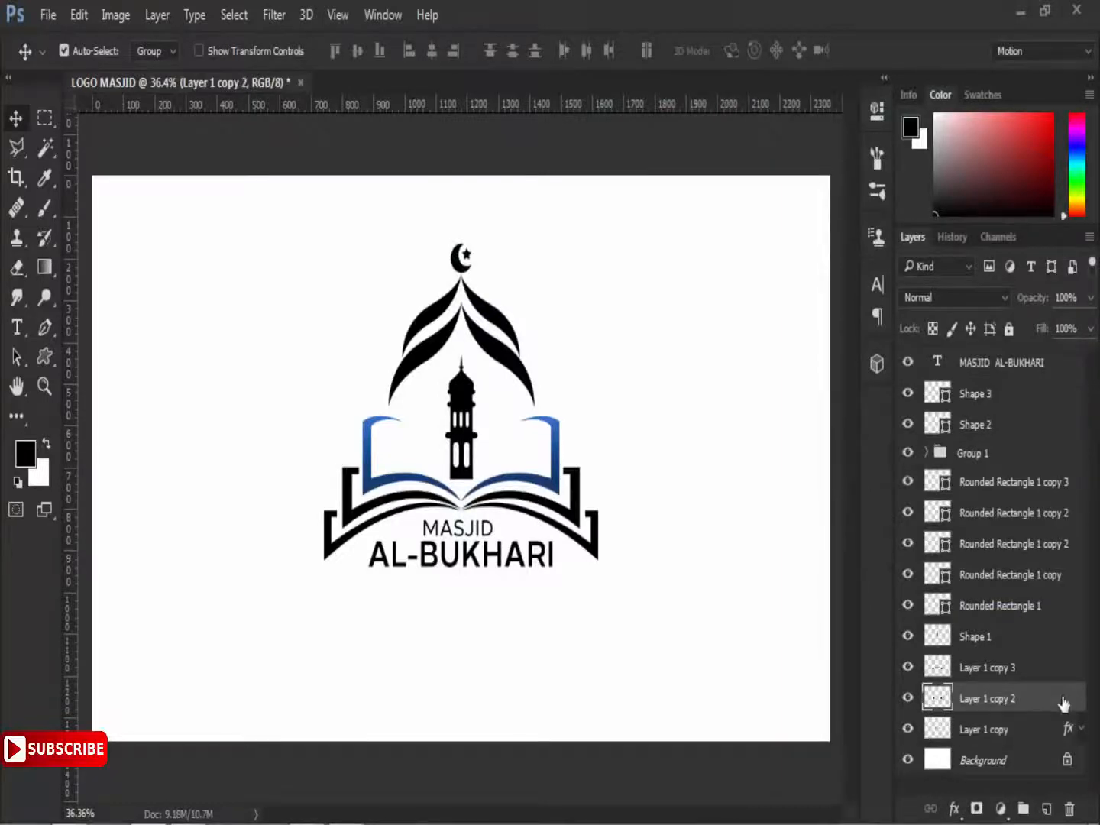
double_click(1065, 702)
click(513, 184)
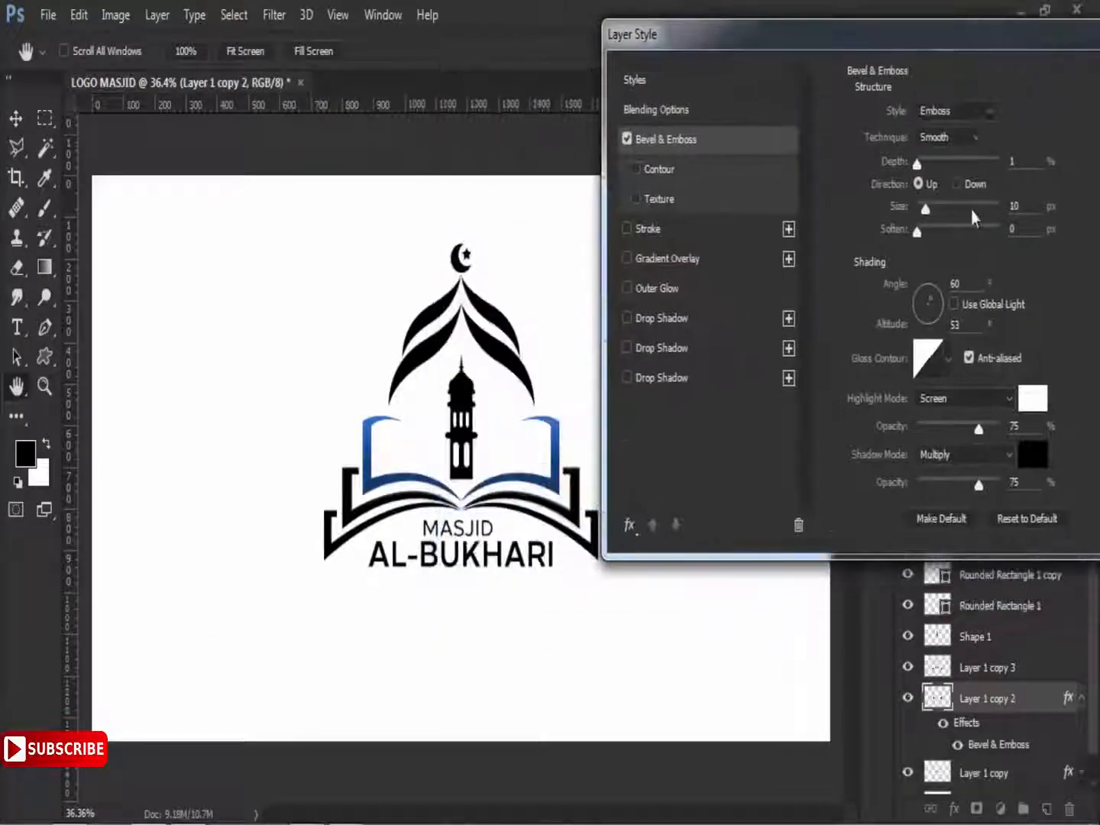
click(667, 259)
click(959, 164)
drag(609, 39, 884, 35)
drag(1022, 113, 1020, 136)
click(810, 308)
click(795, 312)
click(815, 316)
click(1075, 72)
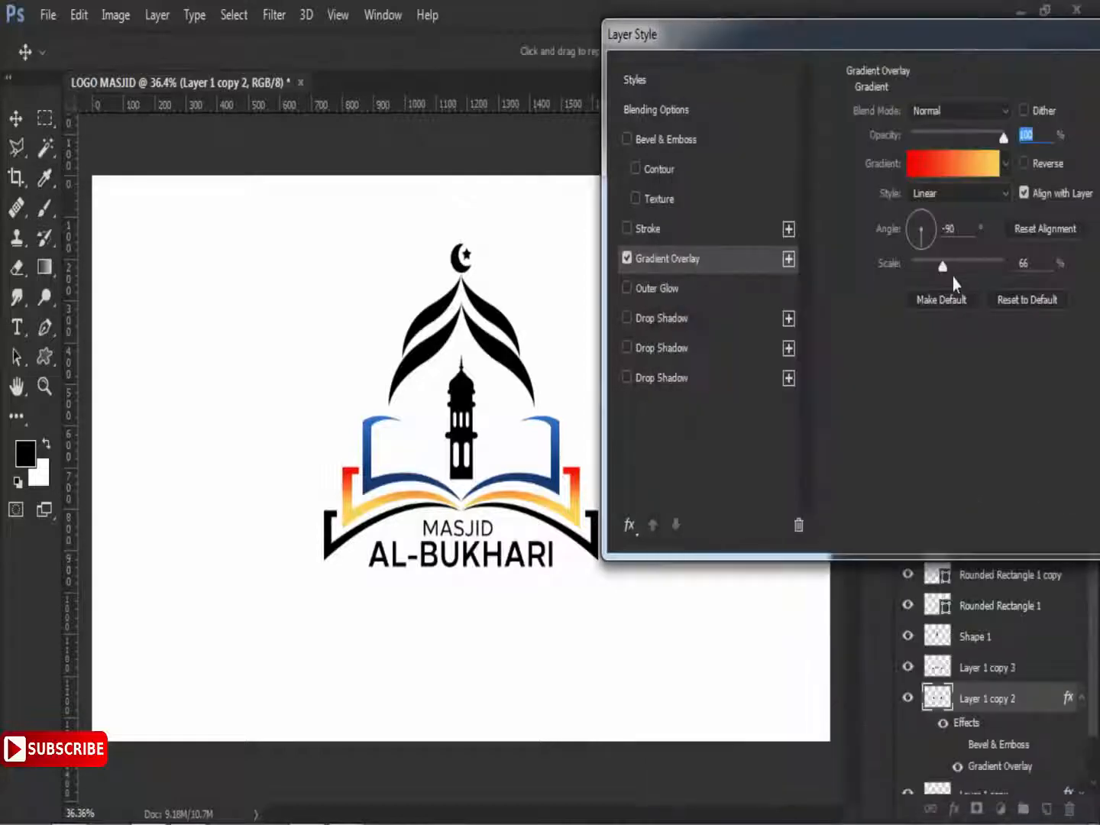
- Set the middle pages' gradient scale to 136% and apply the layer style
drag(972, 275, 979, 276)
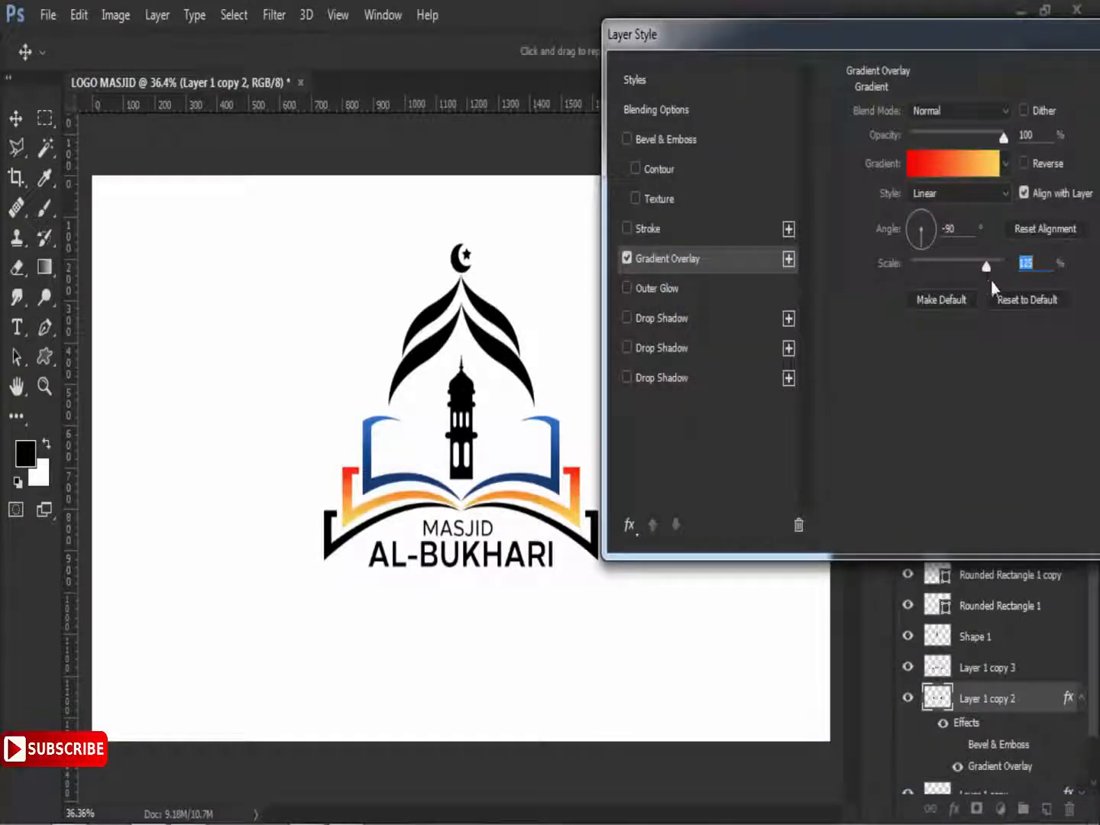
drag(940, 38, 840, 66)
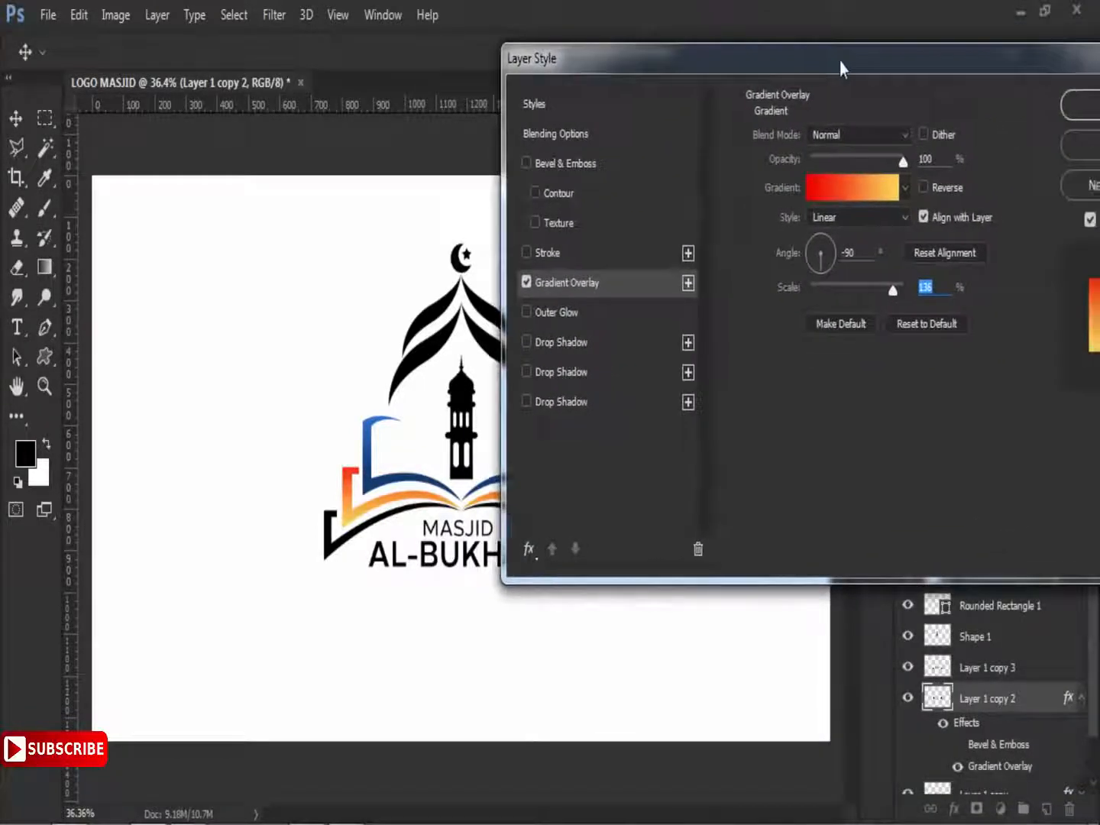
click(1058, 114)
alt+click(1080, 699)
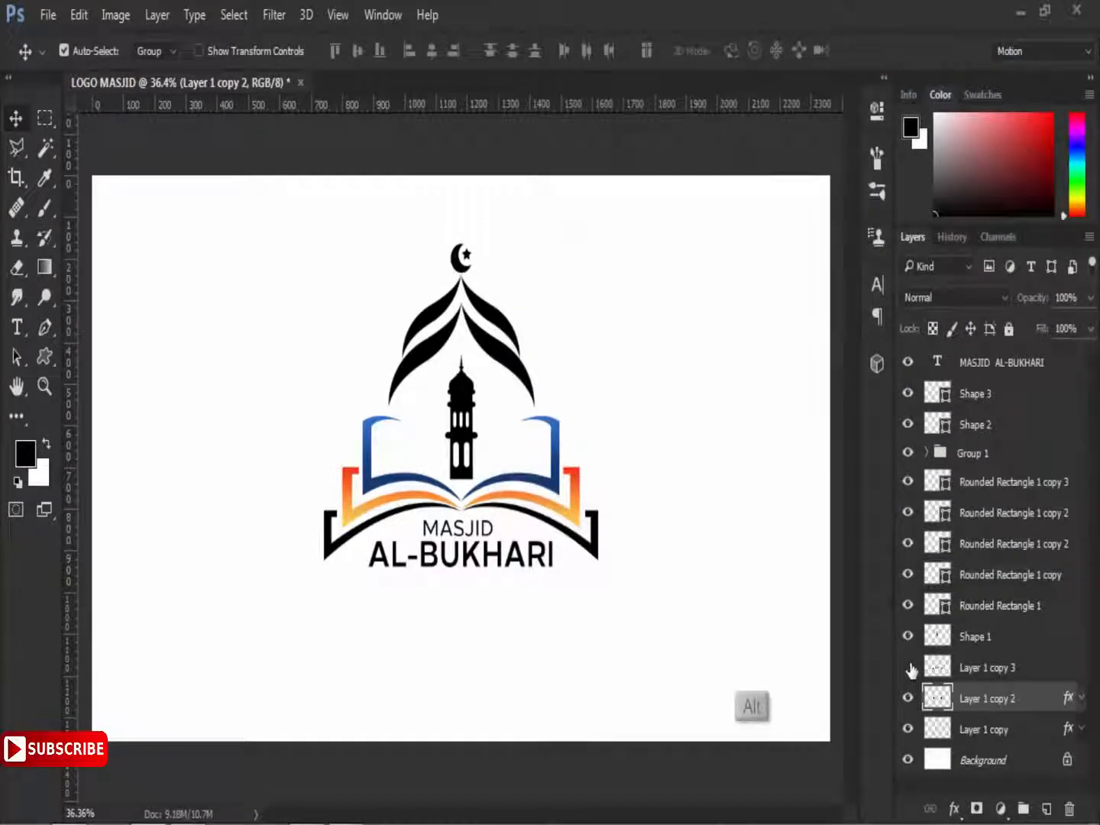
- Copy the red-to-yellow gradient style onto the lowest book pages and set its scale there to 82%
drag(1067, 698, 1066, 668)
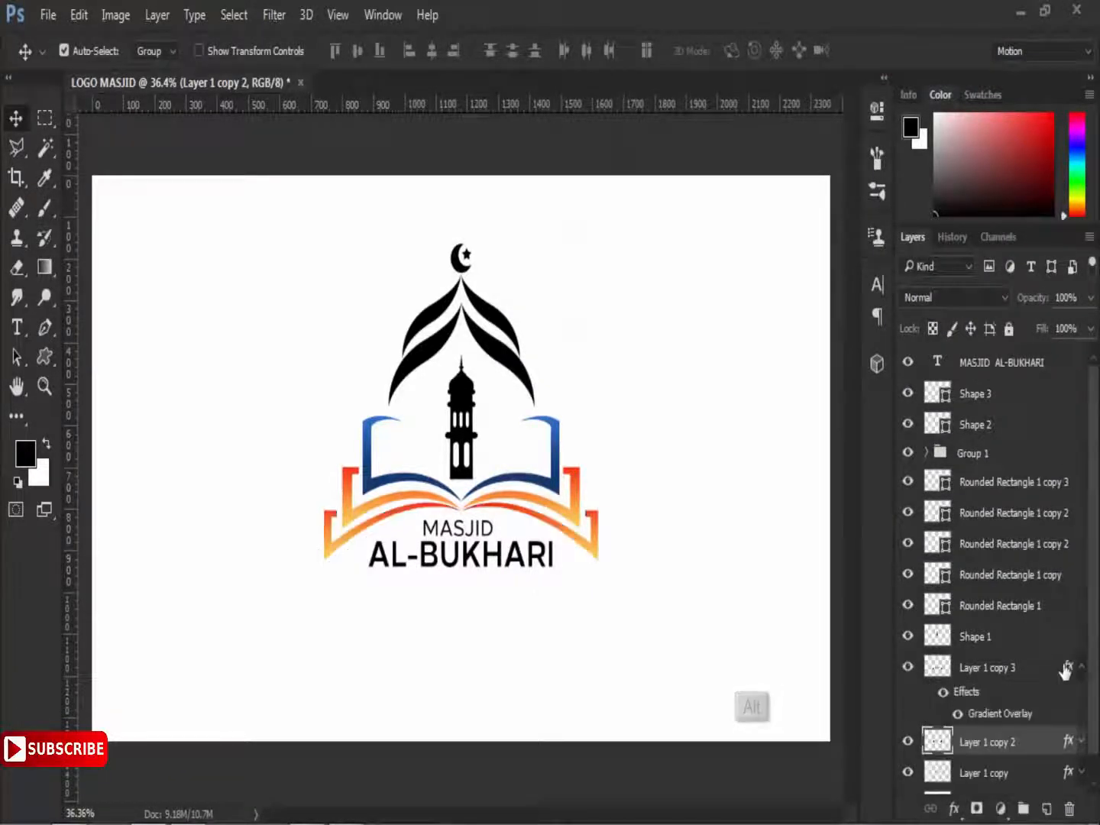
click(1081, 667)
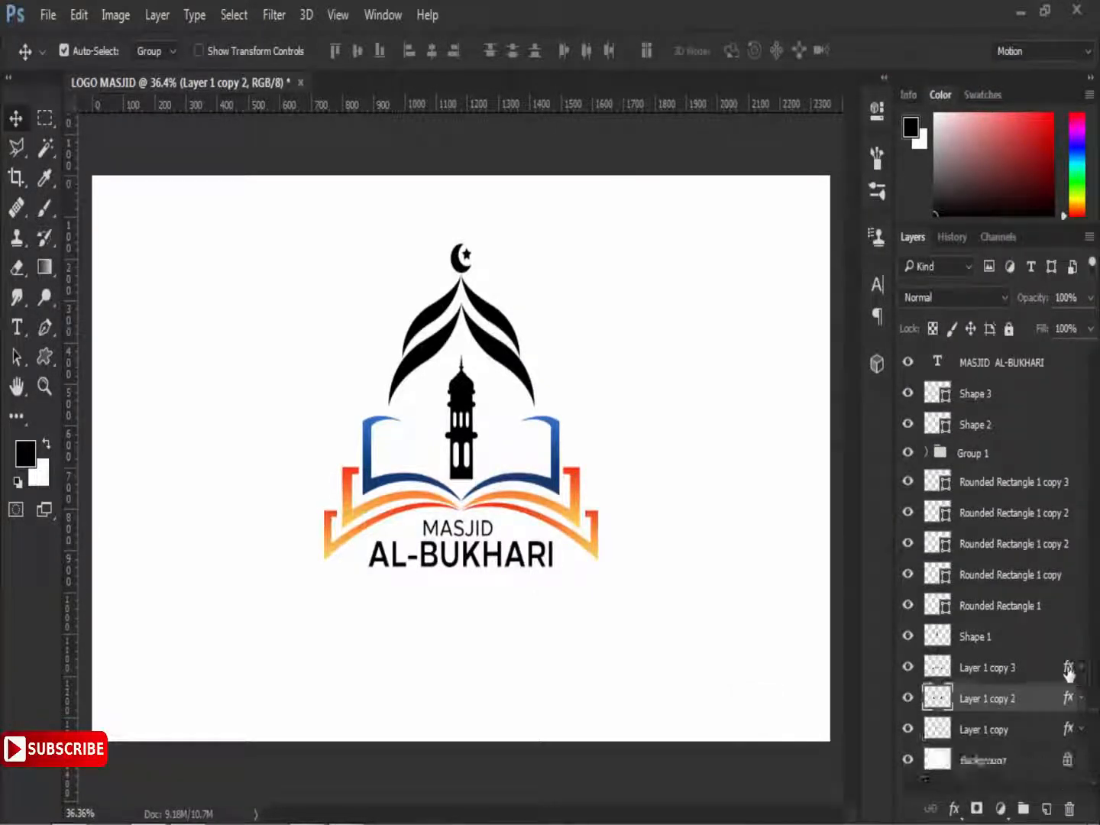
double_click(1067, 667)
click(535, 275)
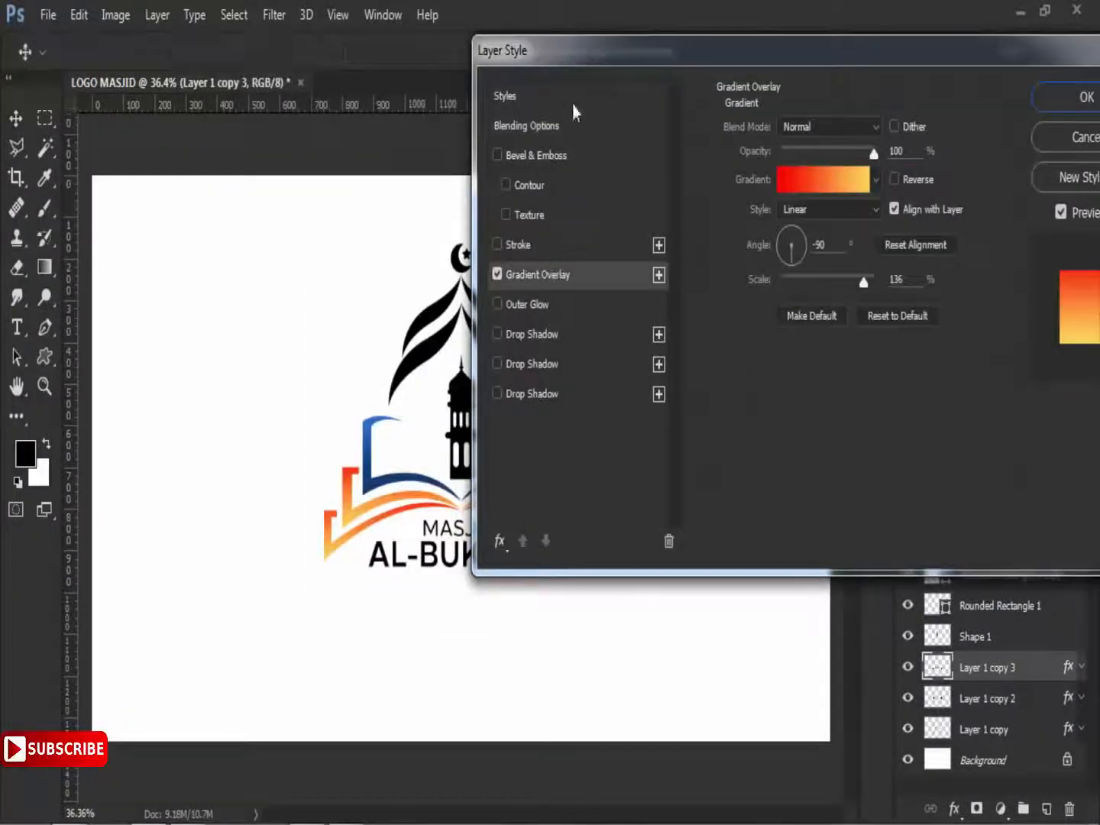
drag(550, 50, 677, 50)
drag(967, 288, 952, 292)
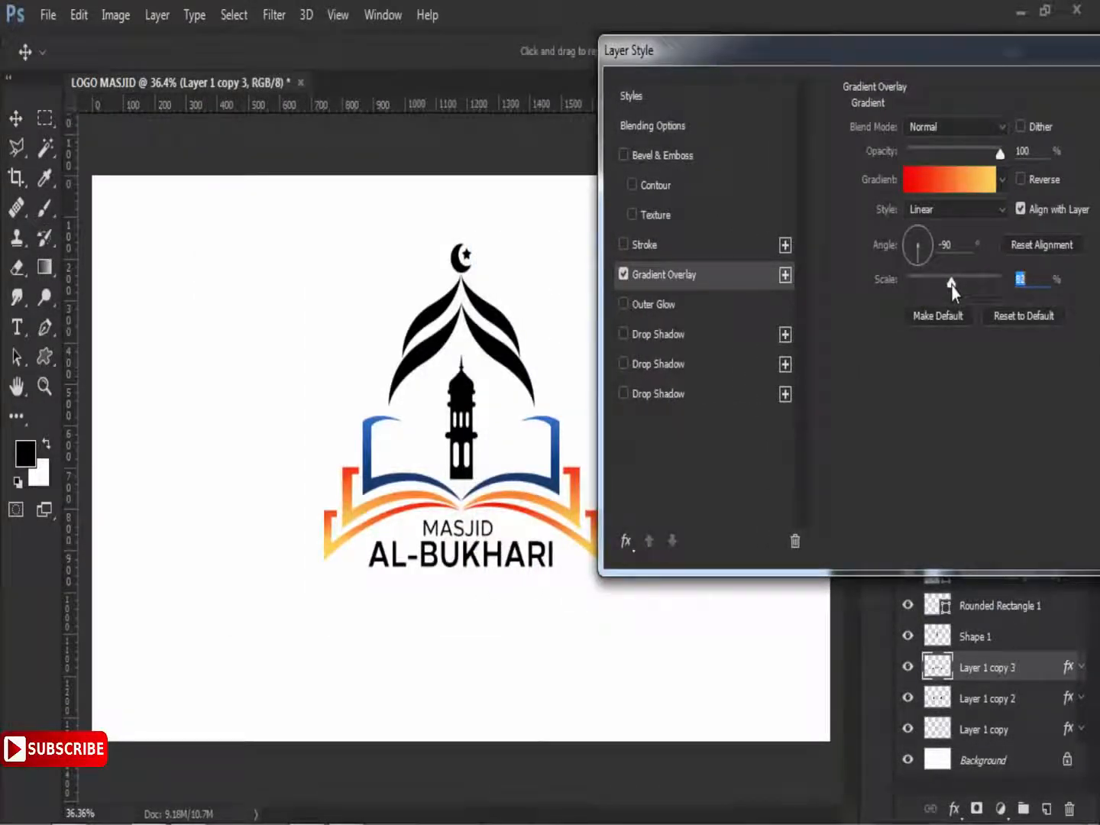
drag(1066, 52, 795, 53)
click(970, 116)
- Copy the blue gradient style from the uppermost book pages onto the minaret
click(908, 636)
click(907, 636)
drag(1072, 732, 1072, 640)
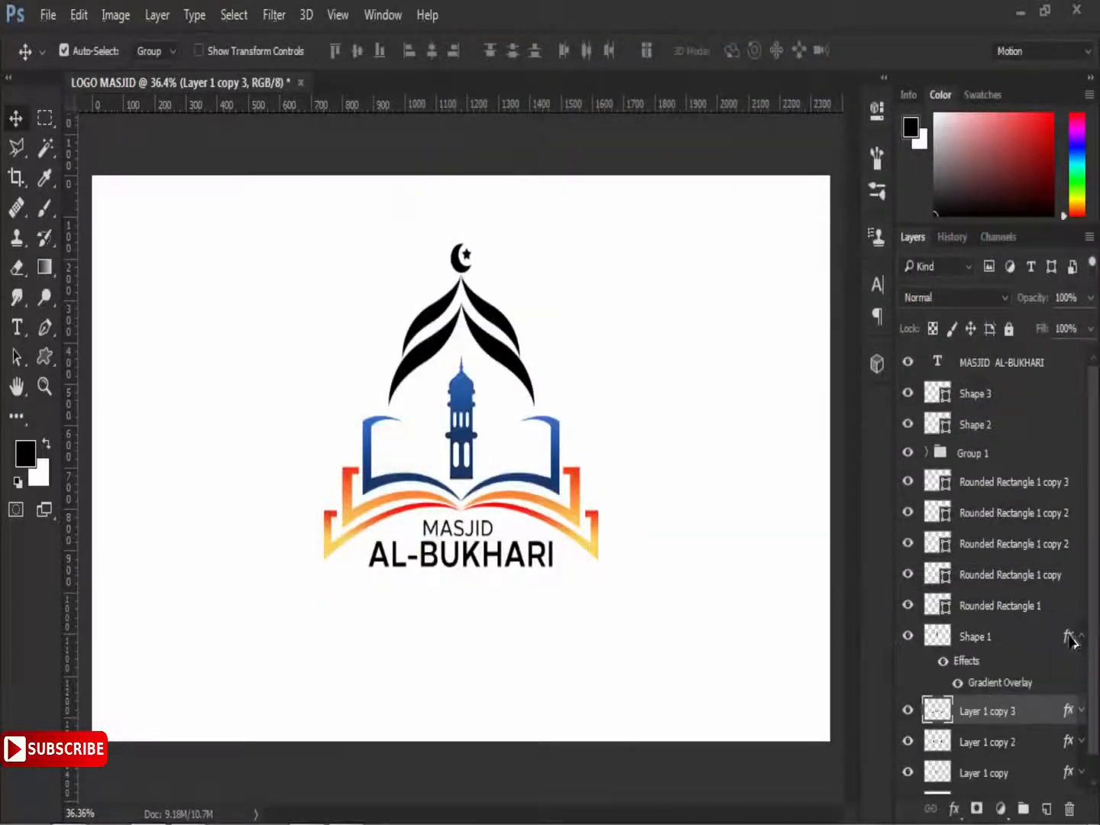
click(1081, 641)
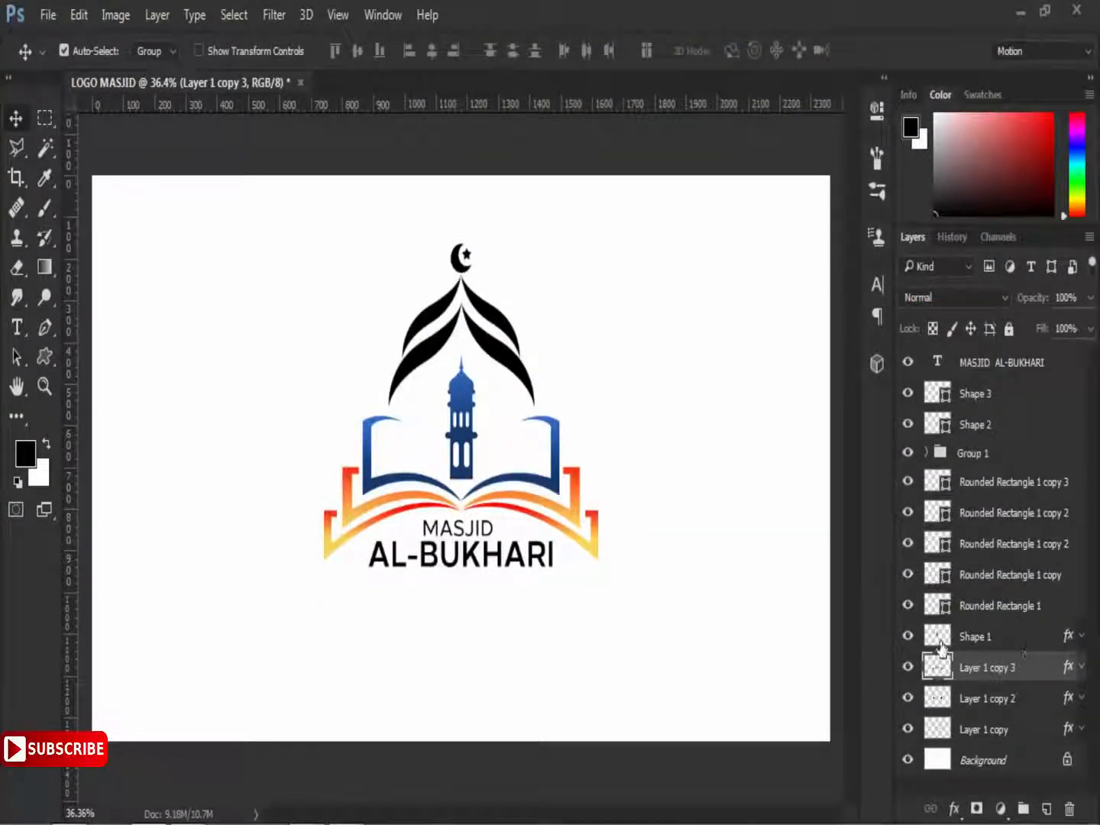
- Expand the dome outline group and turn on Gradient Overlay for the outer dome outline layer
click(908, 452)
click(908, 453)
click(926, 452)
click(1007, 514)
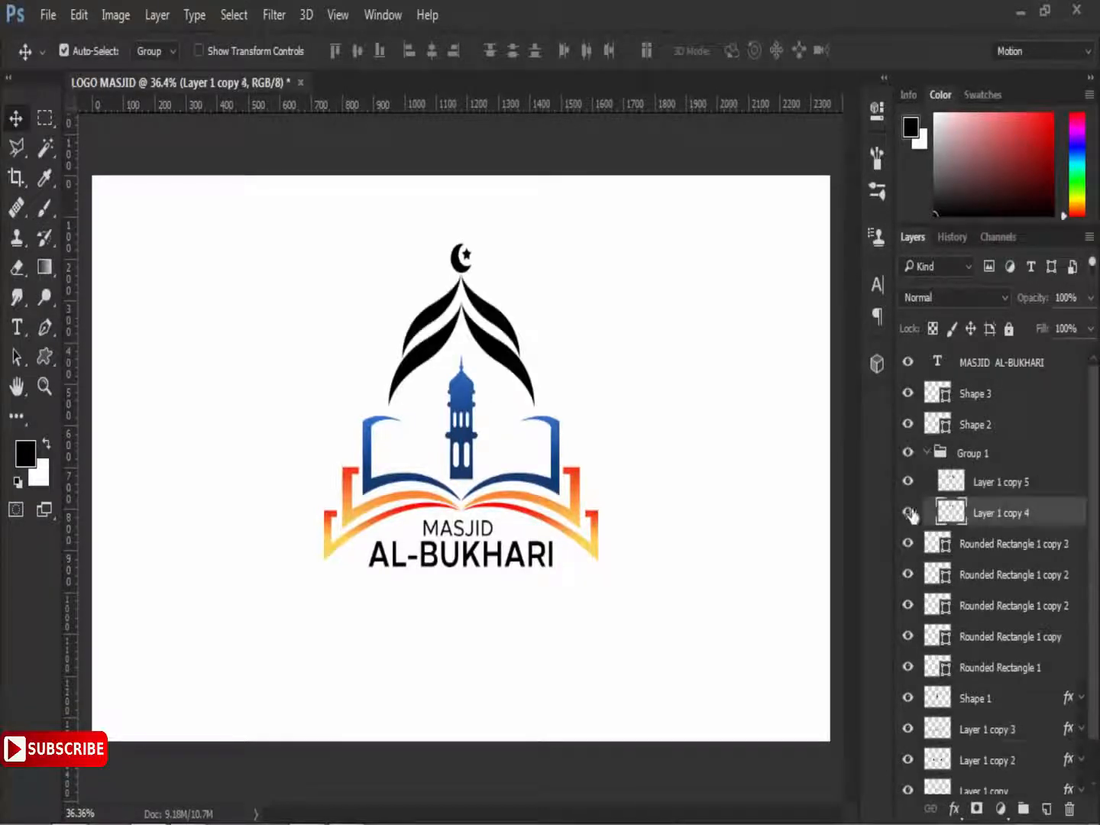
double_click(1068, 516)
drag(459, 67, 741, 61)
click(686, 292)
- Use the purple preset dooffy.com_gradients_random_set_022 for the outer dome's gradient and set its scale to 123%
click(947, 189)
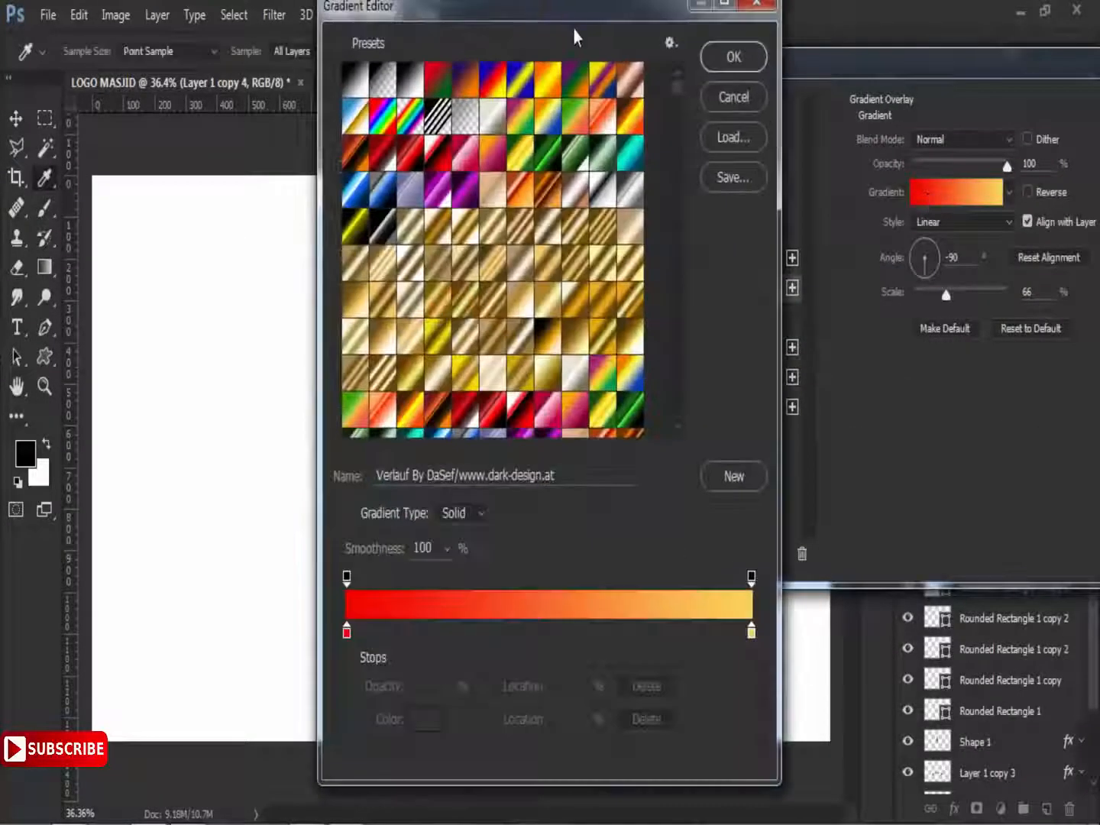
drag(578, 37, 862, 38)
click(758, 206)
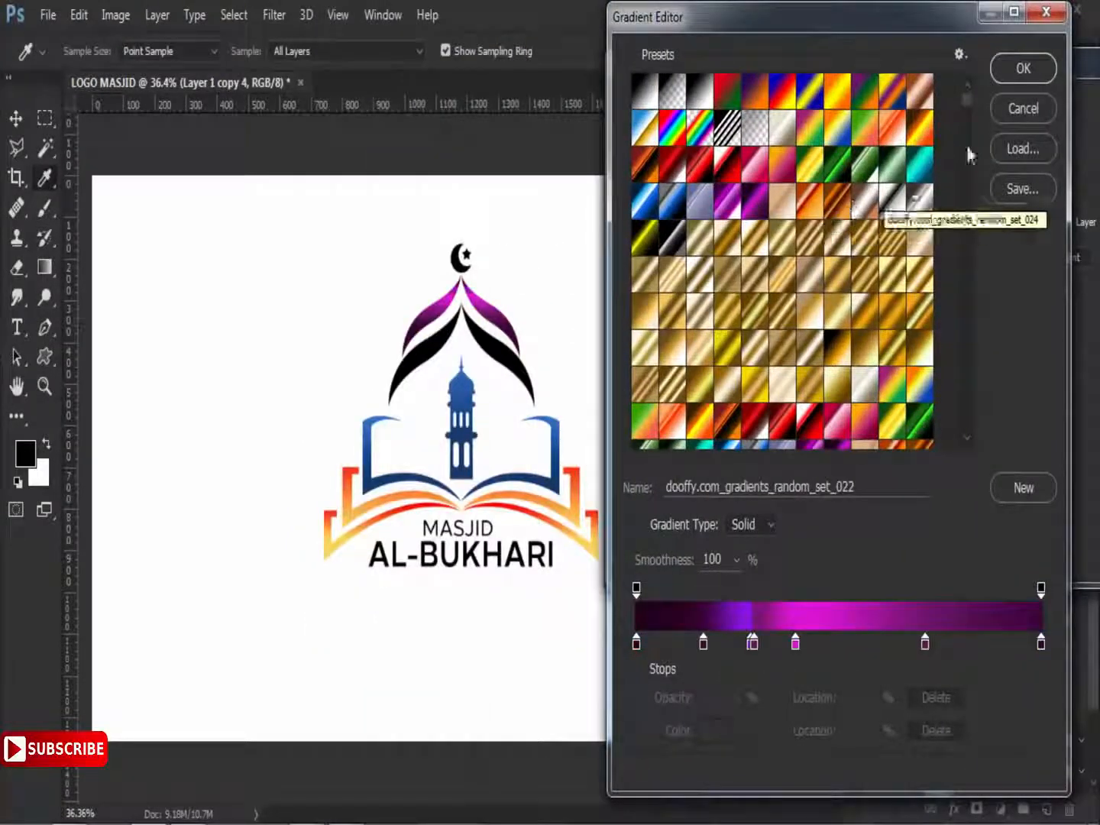
click(1010, 76)
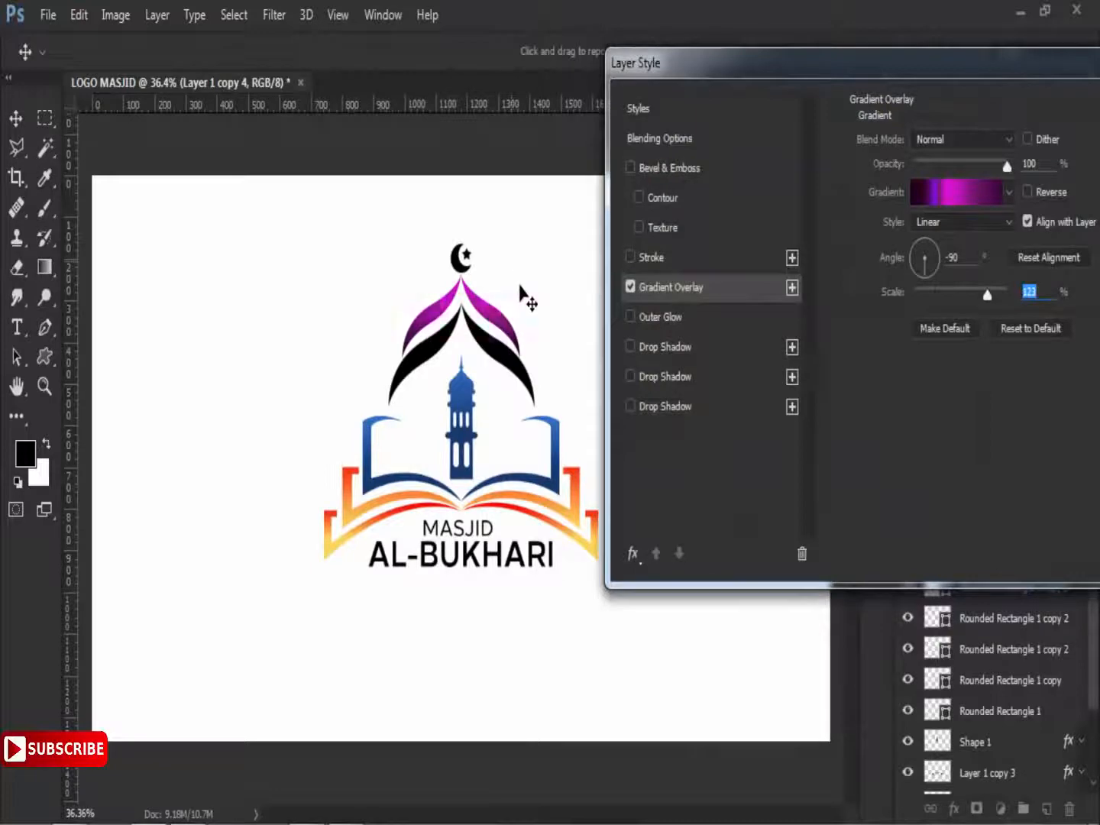
- Try shifting the violet colour stop in the outer dome's gradient, and try the preset Black with purple in the middle
click(965, 207)
click(767, 646)
drag(767, 647, 749, 653)
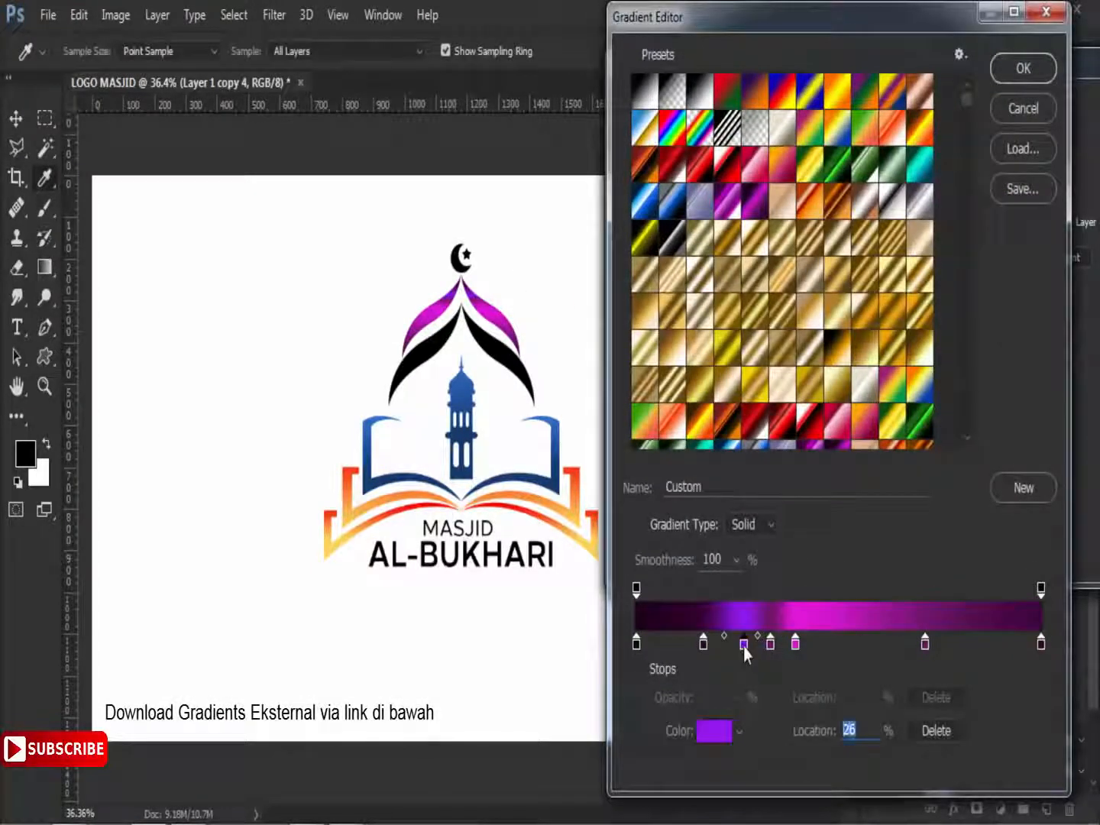
key(BackSpace)
scroll(856, 374, down, 15)
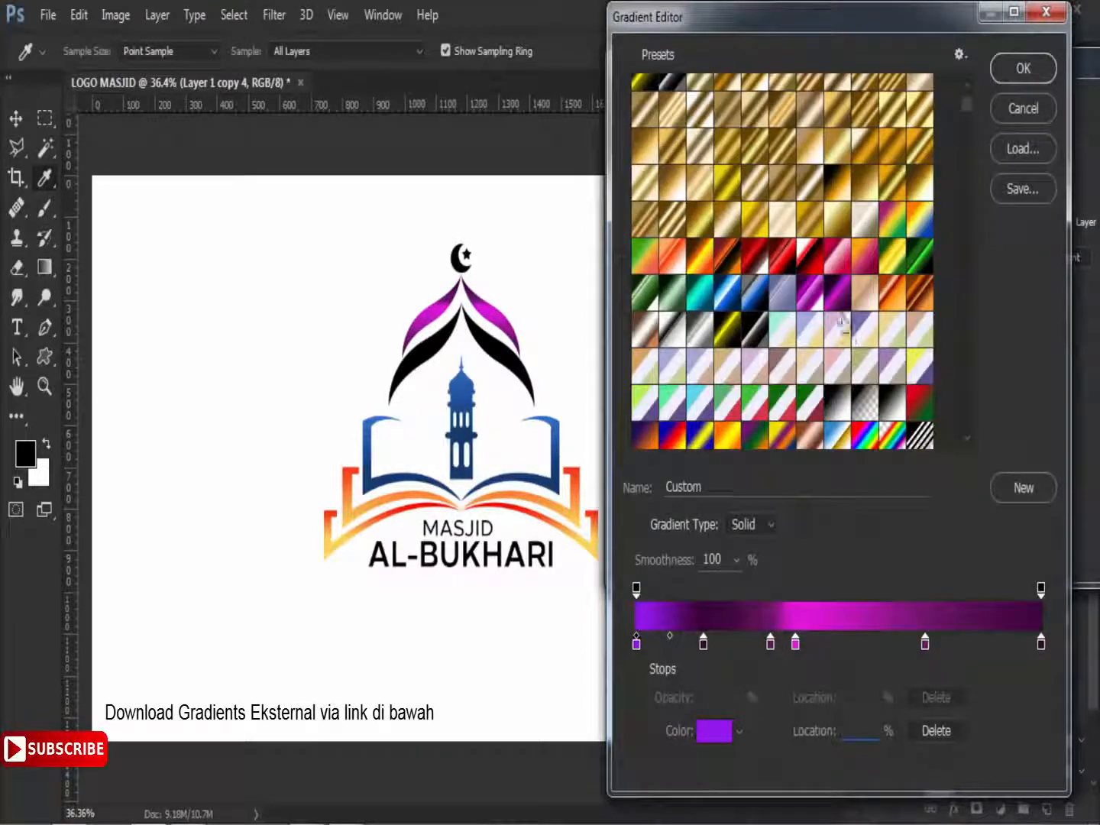
scroll(841, 336, down, 4)
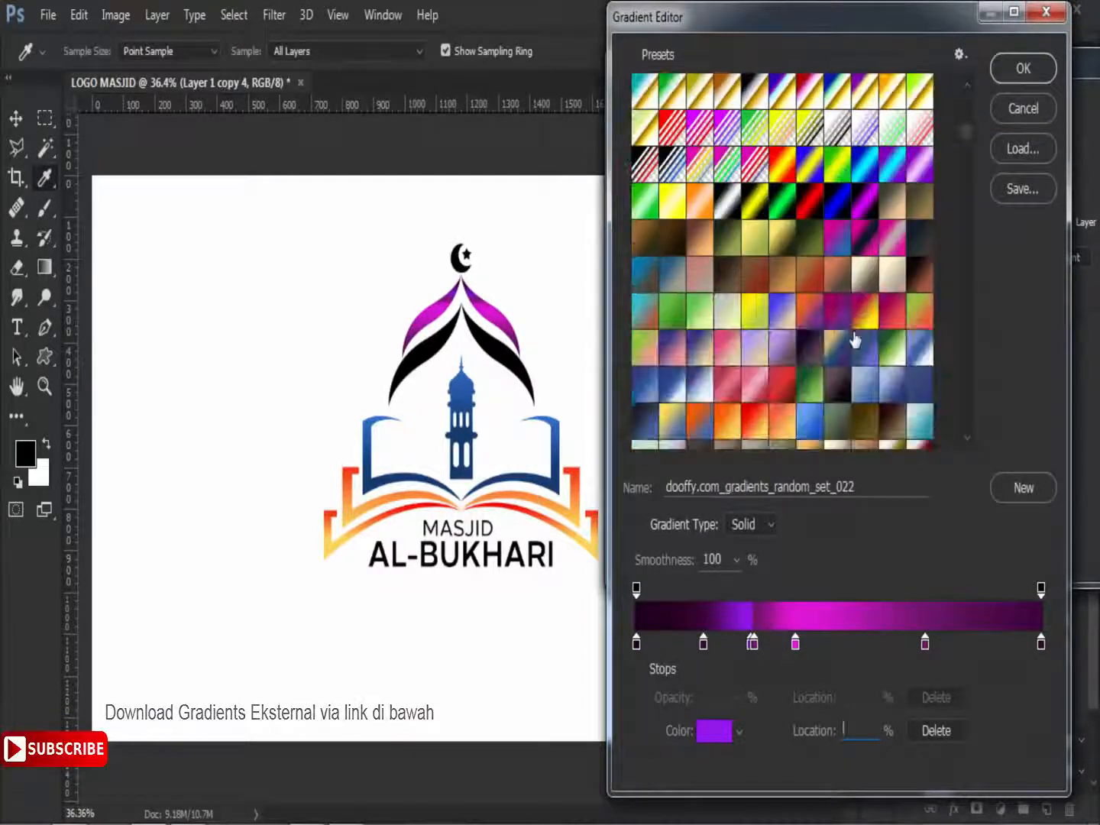
click(866, 218)
scroll(844, 331, down, 3)
scroll(844, 330, down, 12)
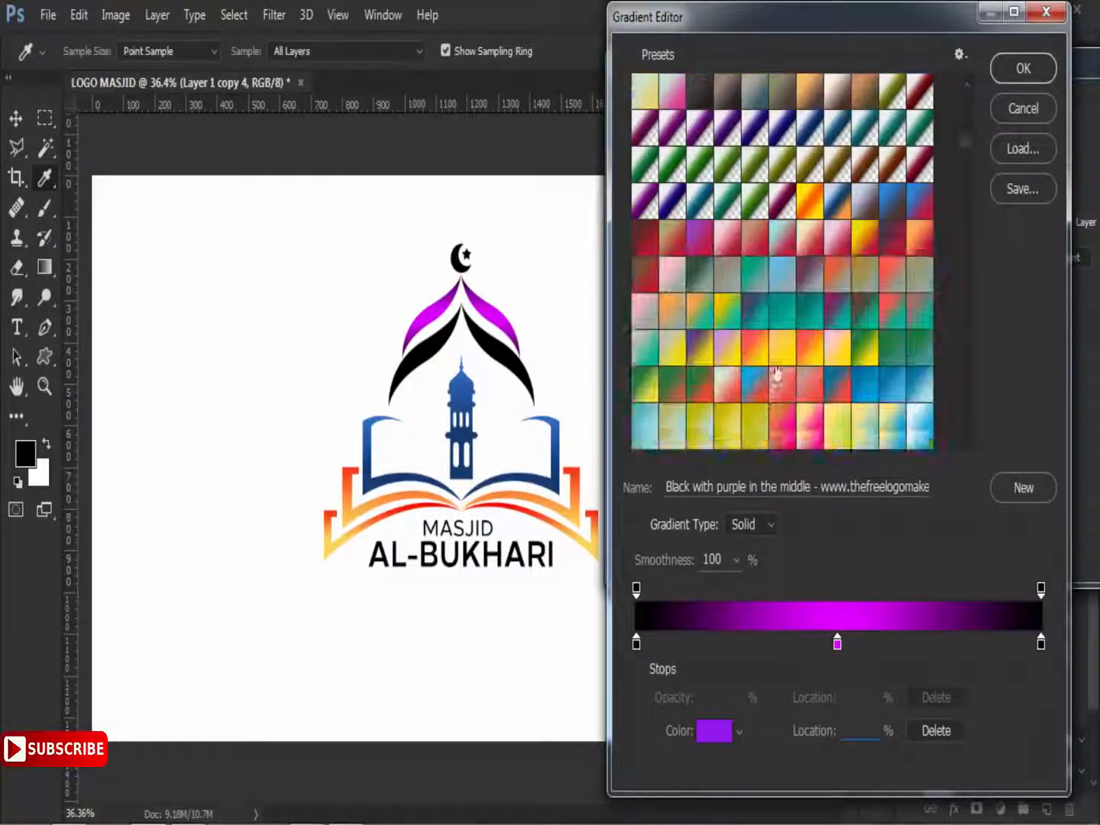
- Apply the gradient preset Pink 5 - Pipe to the outer dome's gradient overlay
scroll(837, 315, down, 3)
drag(964, 231, 975, 358)
click(737, 260)
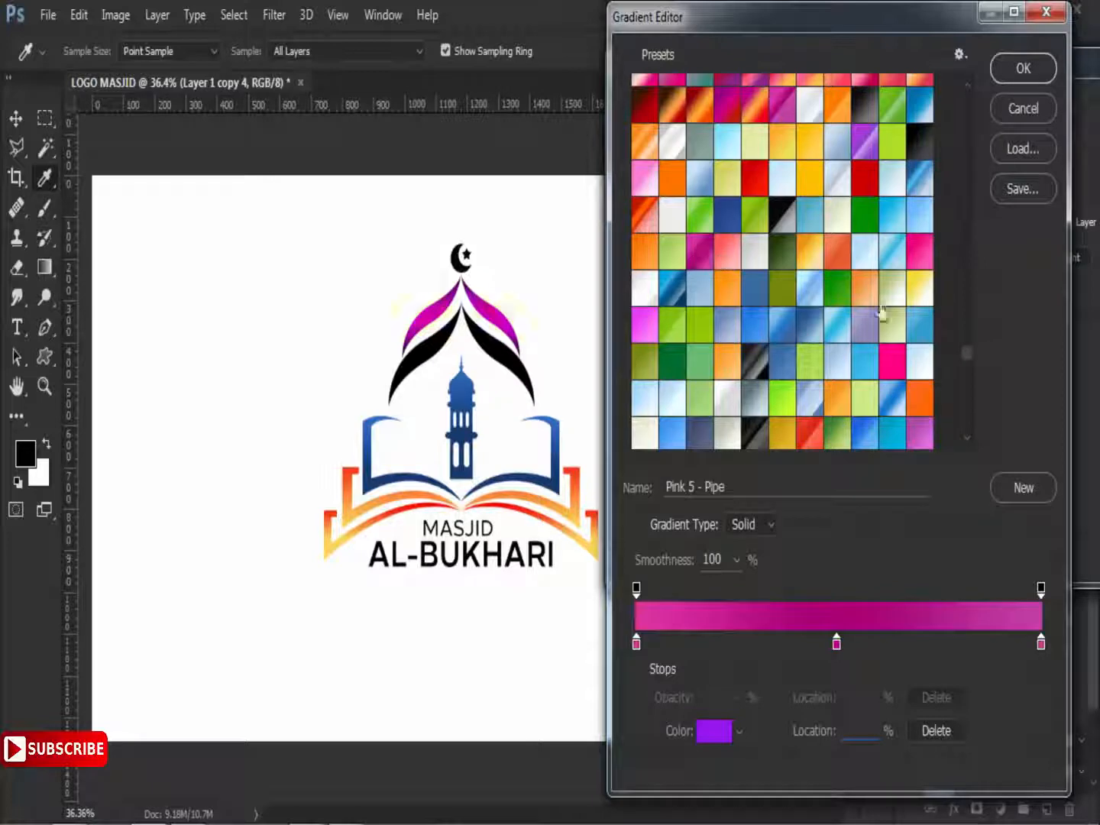
click(1021, 69)
- Set the outer dome's gradient scale to 50%, shift the gradient's position on the canvas, and accept the layer style
drag(988, 296, 931, 299)
drag(548, 335, 522, 336)
drag(574, 296, 569, 289)
drag(929, 298, 926, 298)
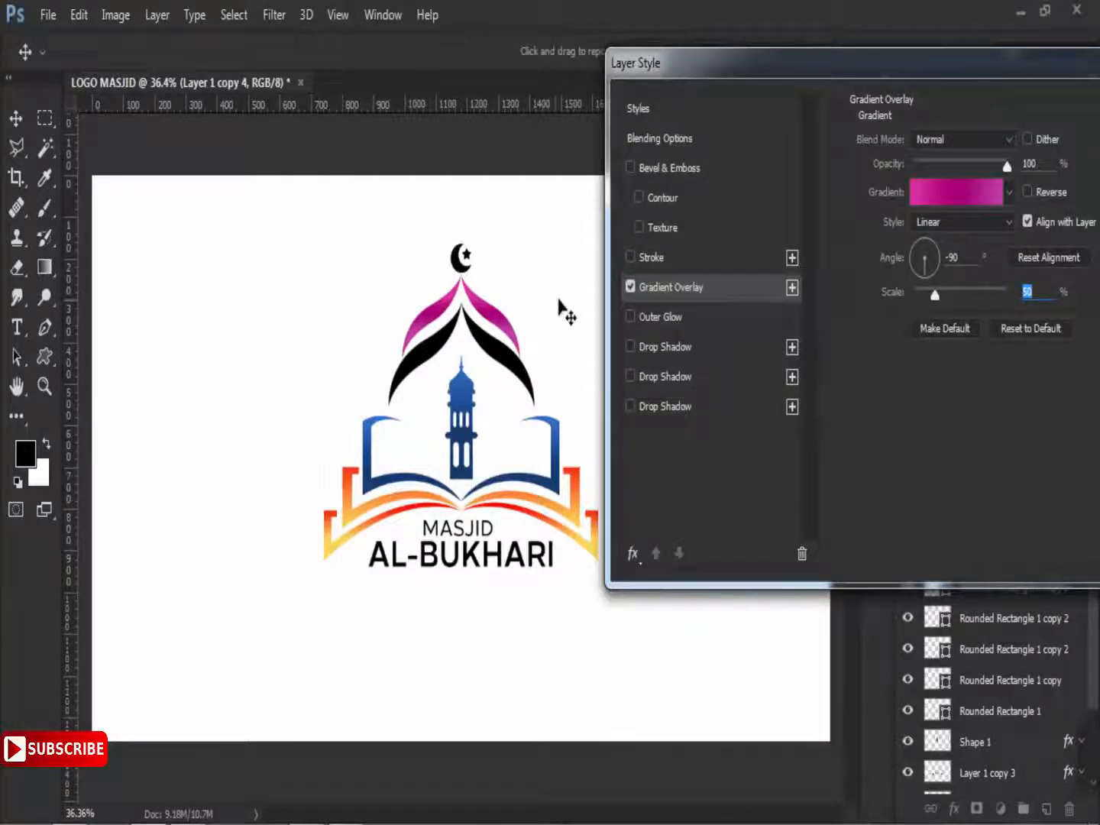
drag(1038, 65, 949, 65)
click(1083, 113)
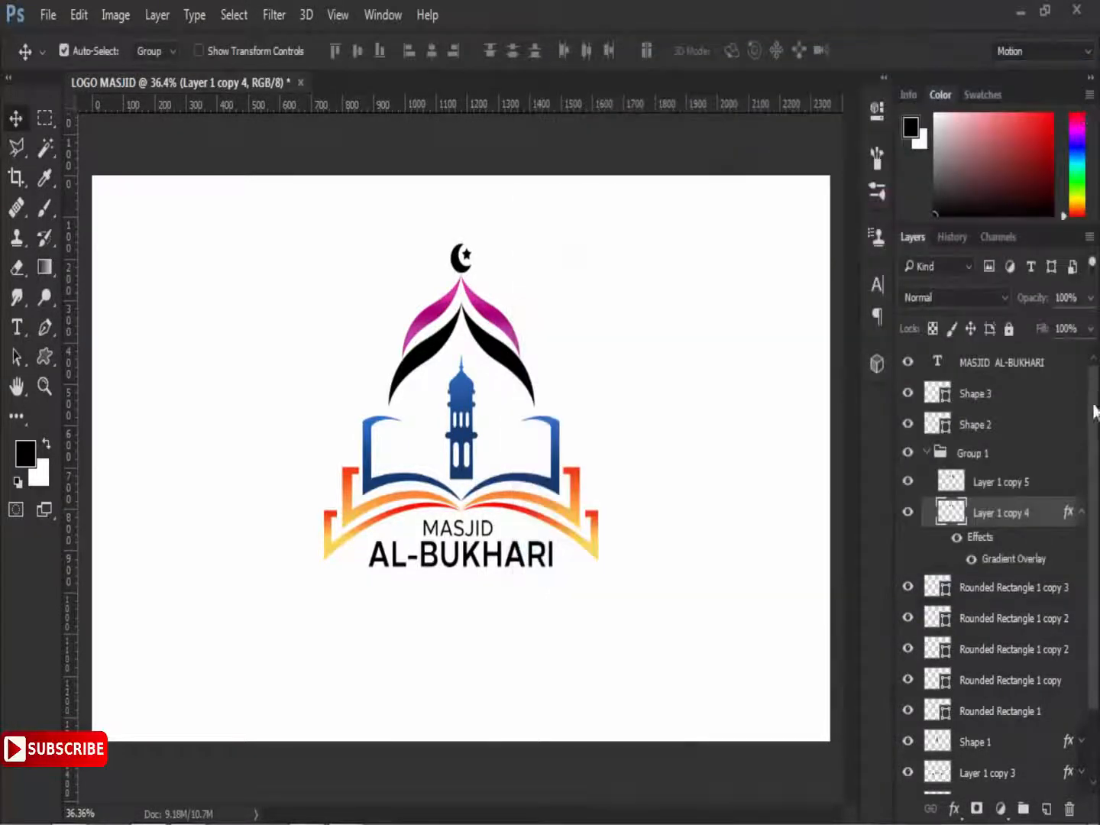
- Copy the pink gradient style from the outer dome outline onto the inner dome outline
drag(1068, 513, 1068, 489)
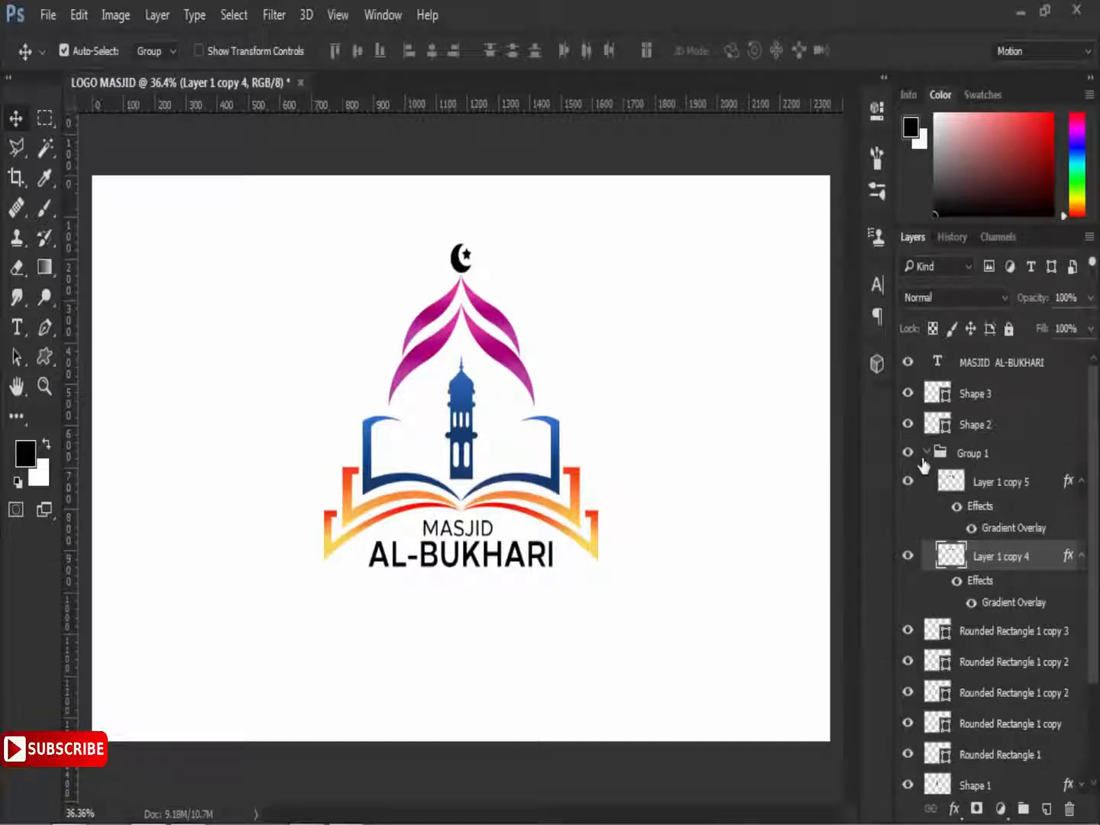
click(927, 456)
click(927, 456)
- Copy the pink gradient style from the dome outline onto the middle book pages, replacing their orange gradient
scroll(1028, 665, down, 1)
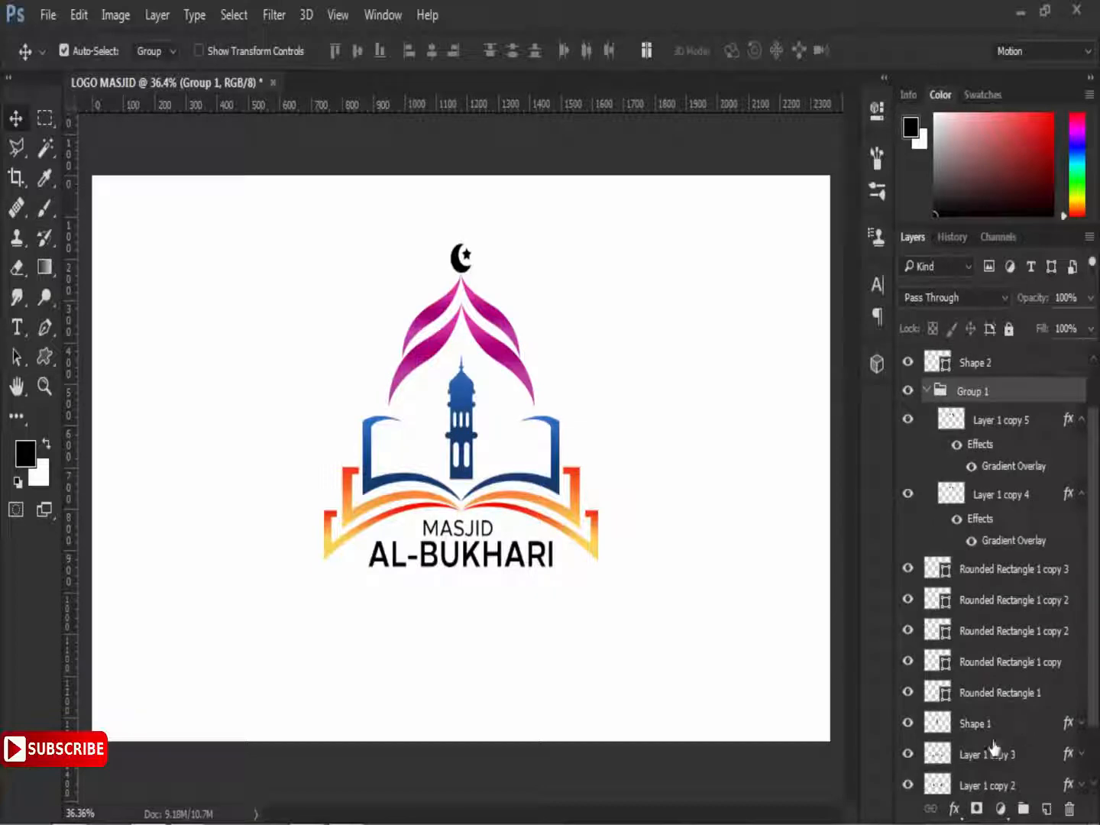
click(928, 785)
drag(1073, 648, 1073, 781)
scroll(1050, 760, down, 2)
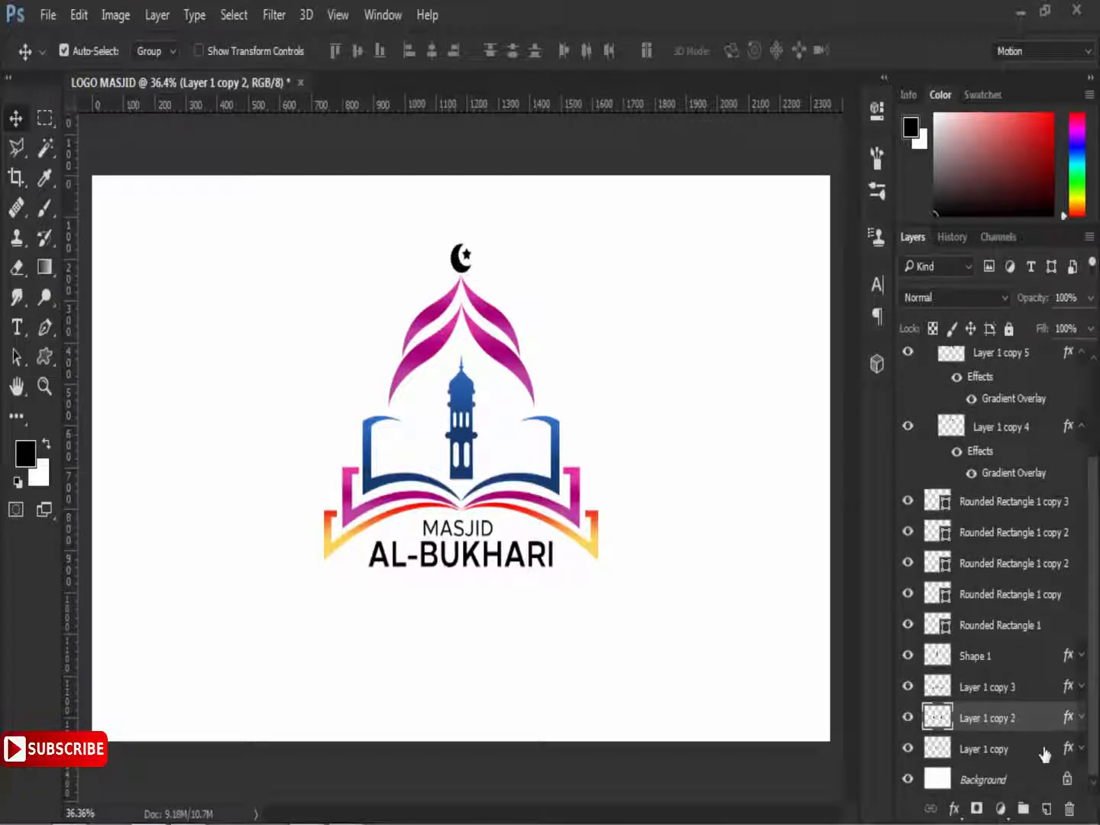